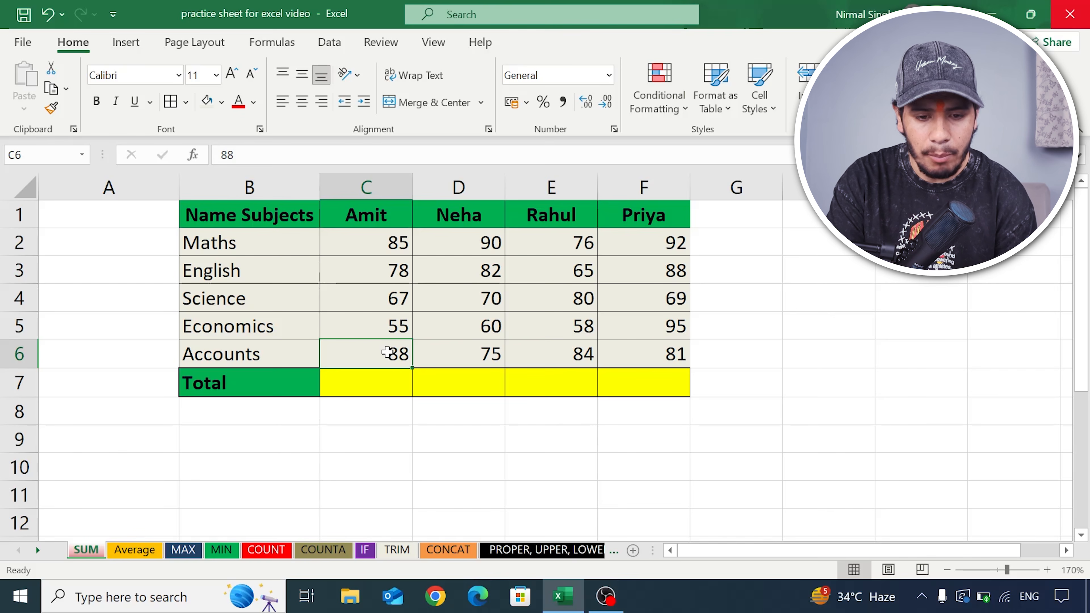
- Enter =SUM(C2:C6) in cell C7 to total the first student's marks across the five subjects
click(383, 250)
click(390, 353)
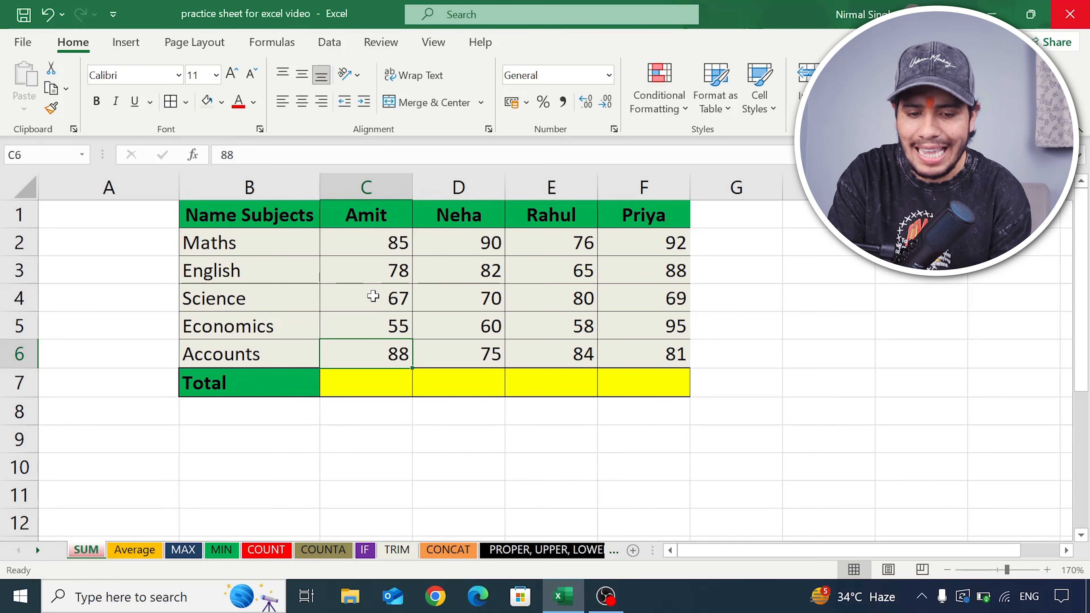
click(374, 384)
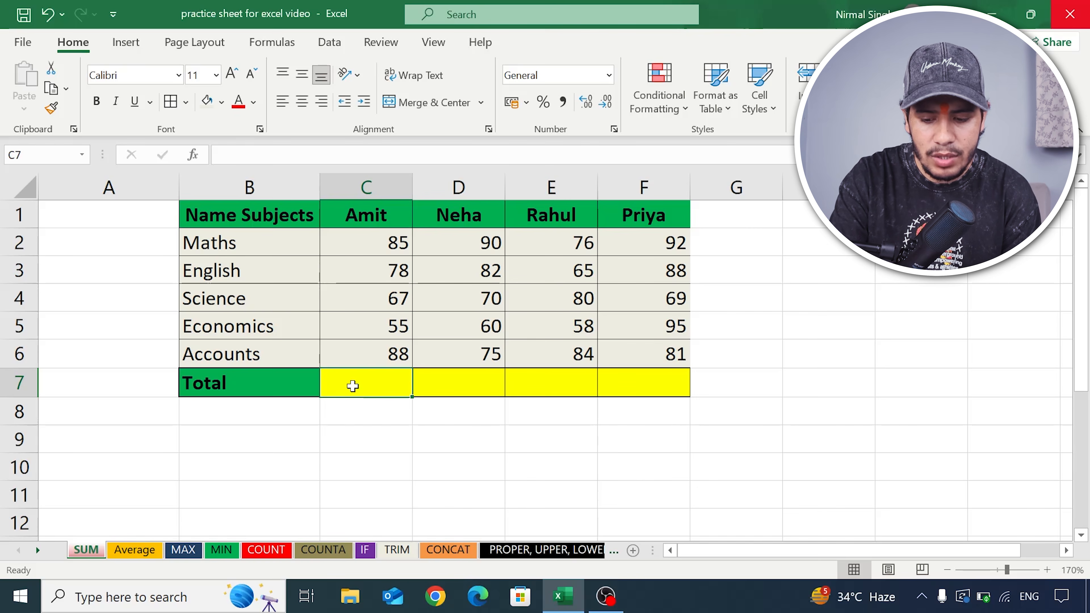
text(=)
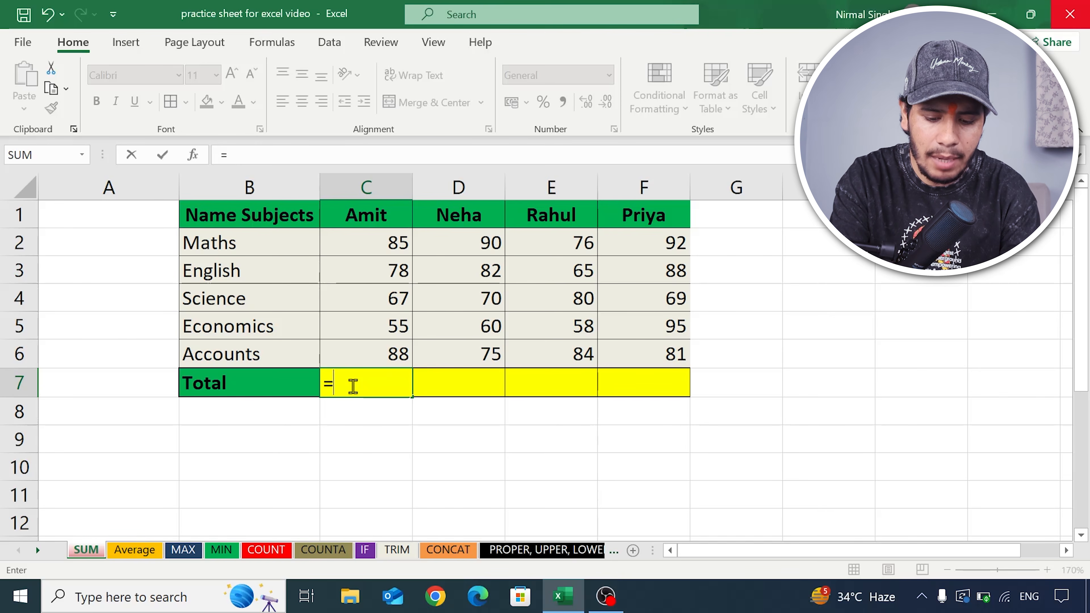
text(sum)
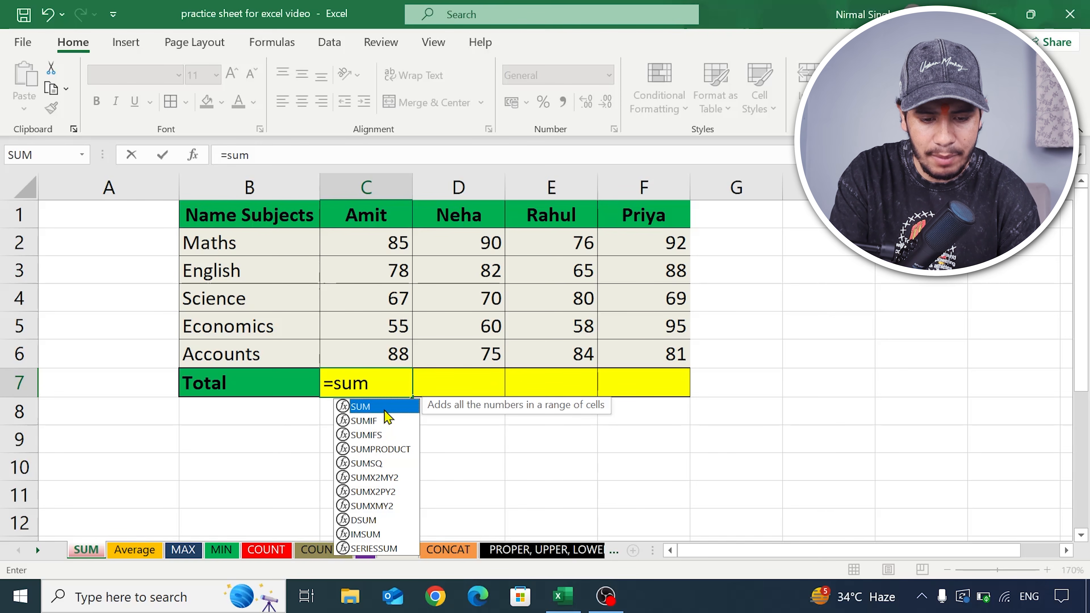
key(BackSpace)
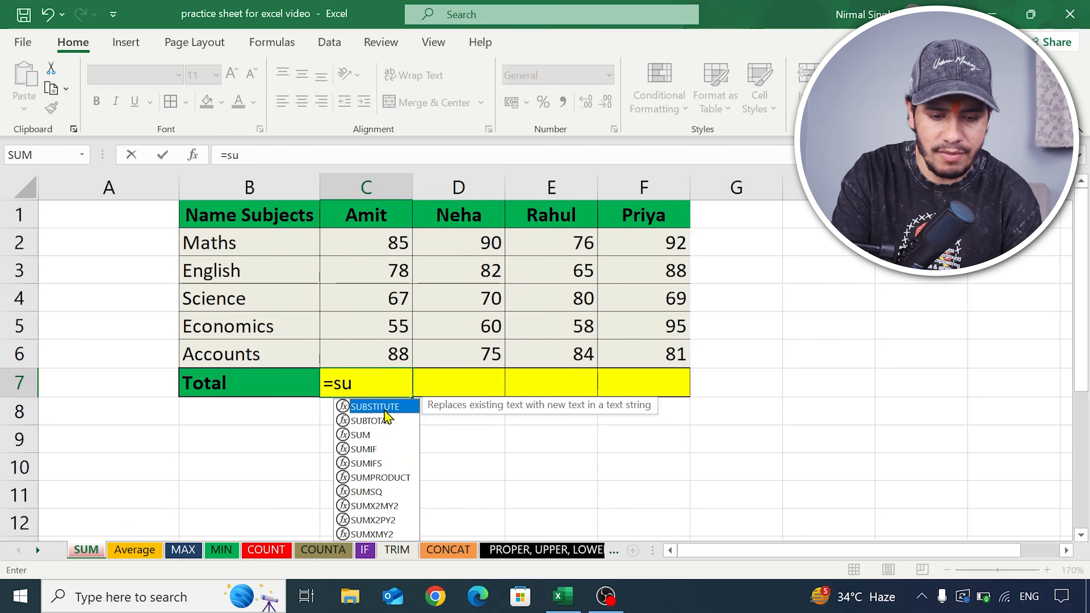
click(376, 436)
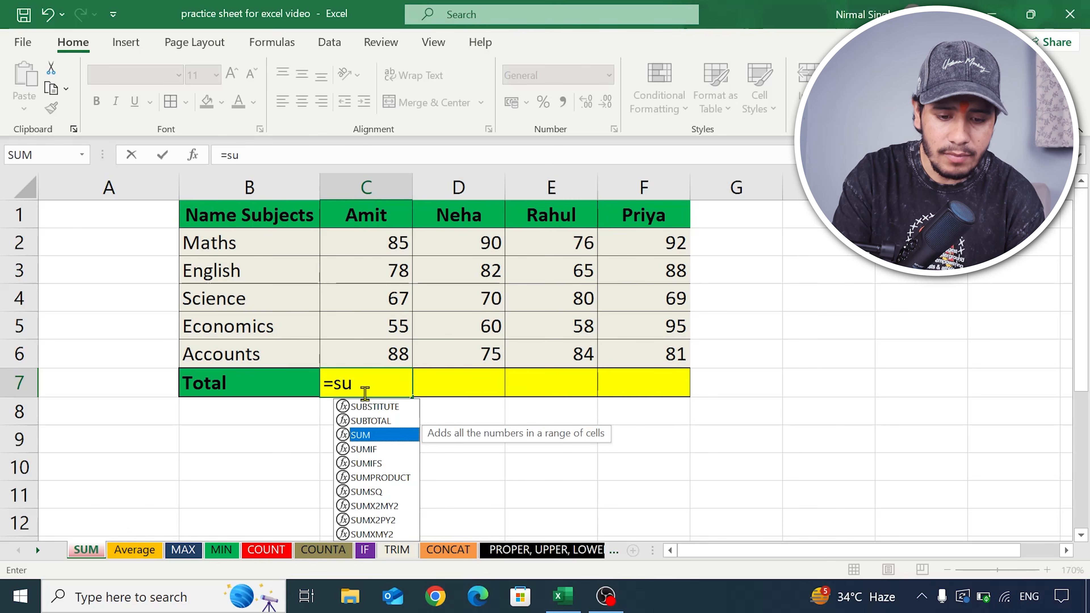
click(360, 384)
text(m()
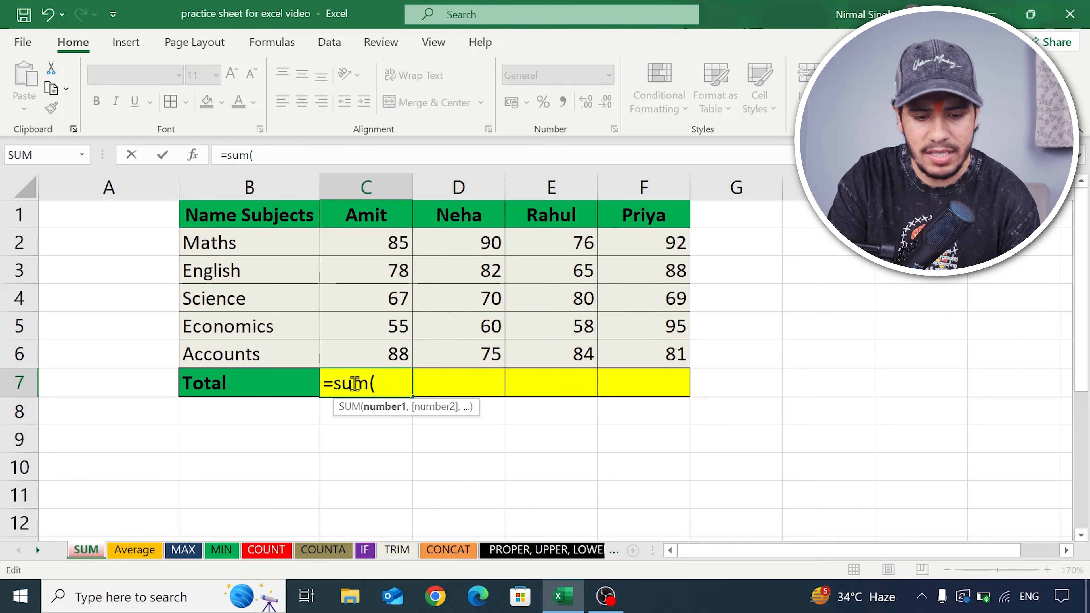
click(368, 245)
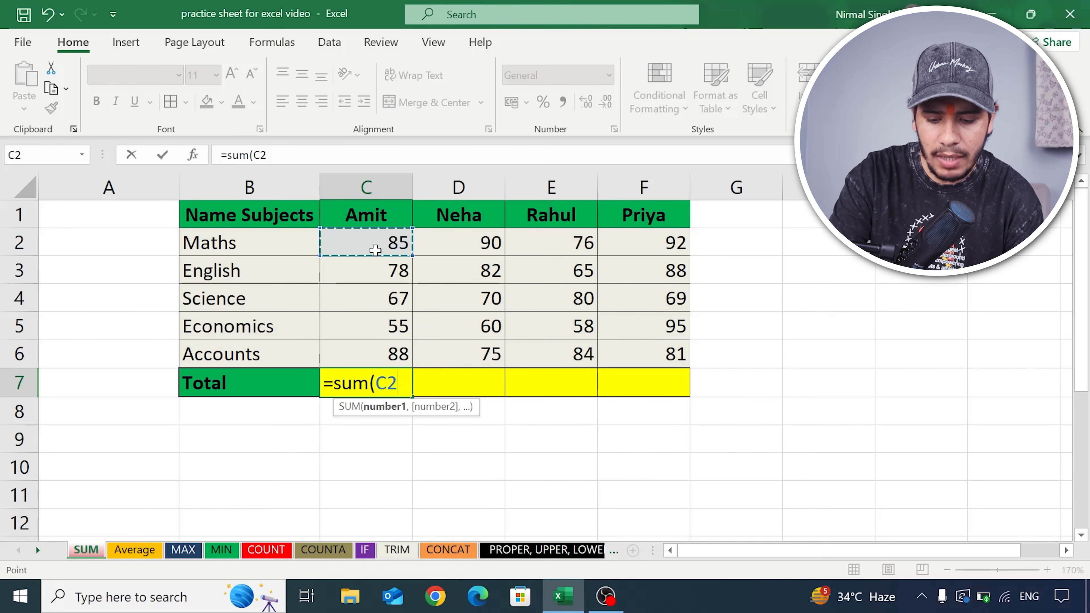
key(F8)
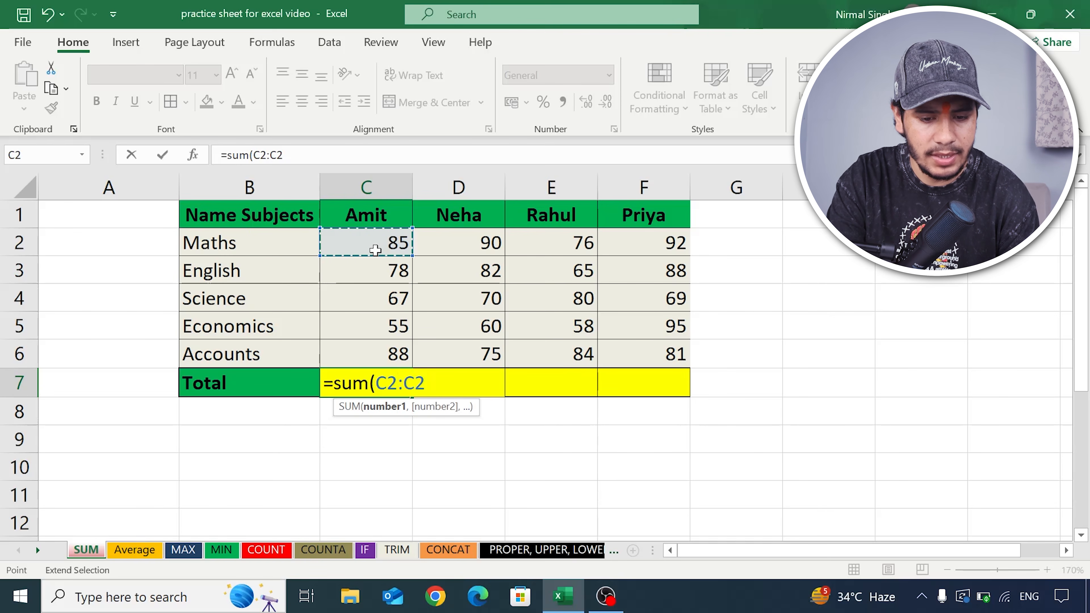
click(376, 358)
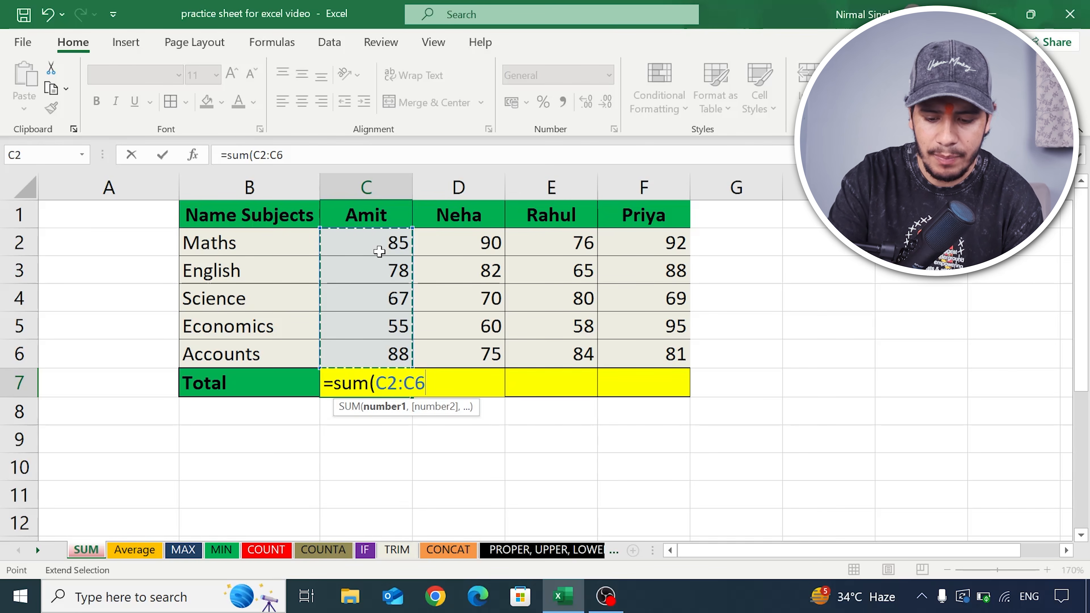
text())
key(Return)
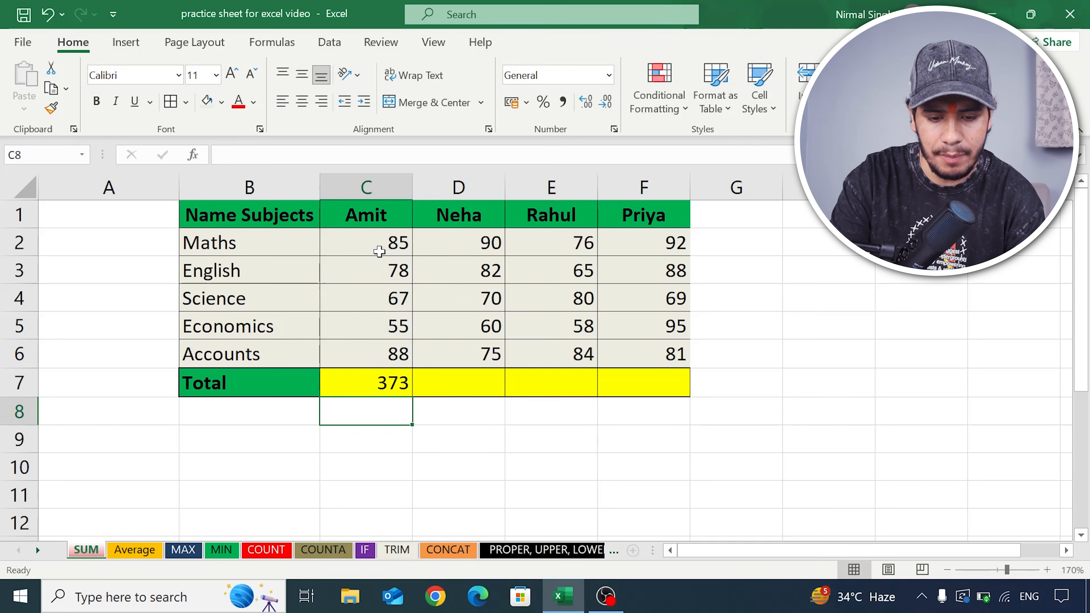
click(388, 382)
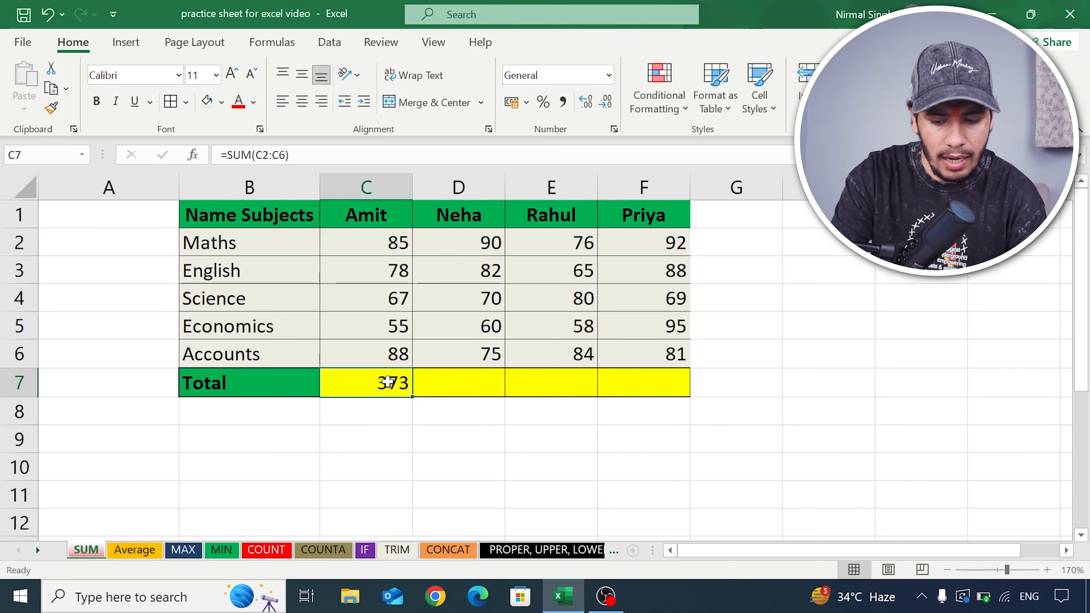
click(392, 248)
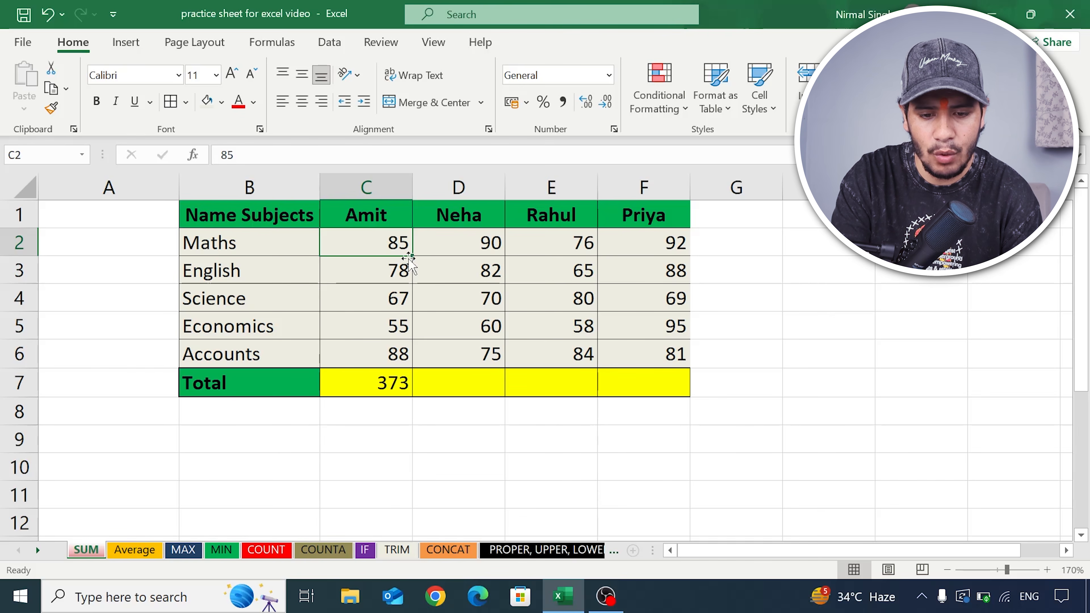
click(555, 271)
click(562, 301)
click(509, 327)
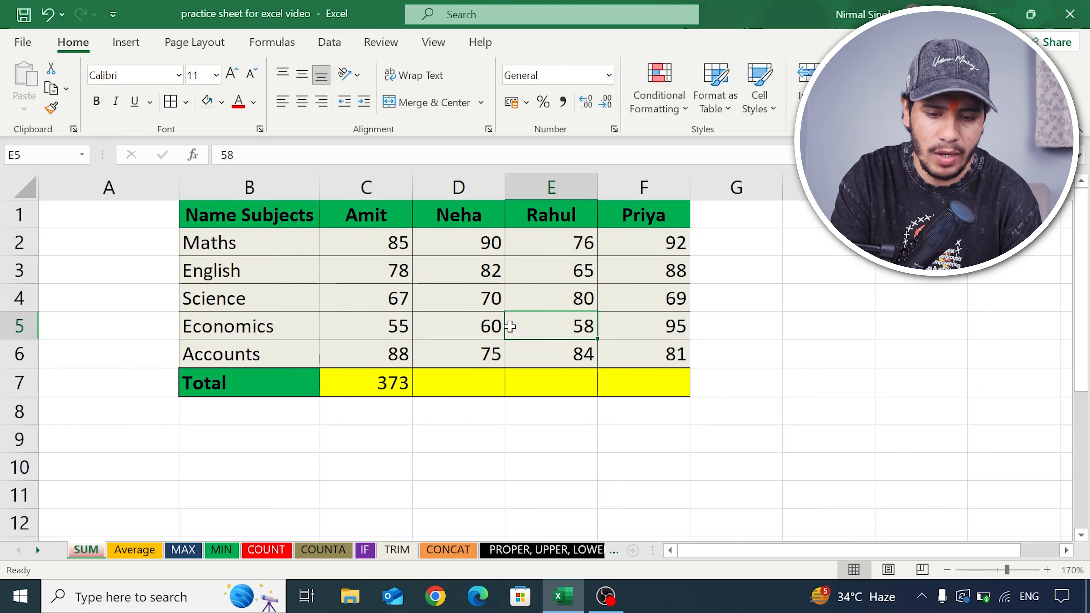
- Replace the formula in C7 with a SUM of the separate cells C2, E4 and F5
click(382, 384)
double_click(384, 383)
text(=sum()
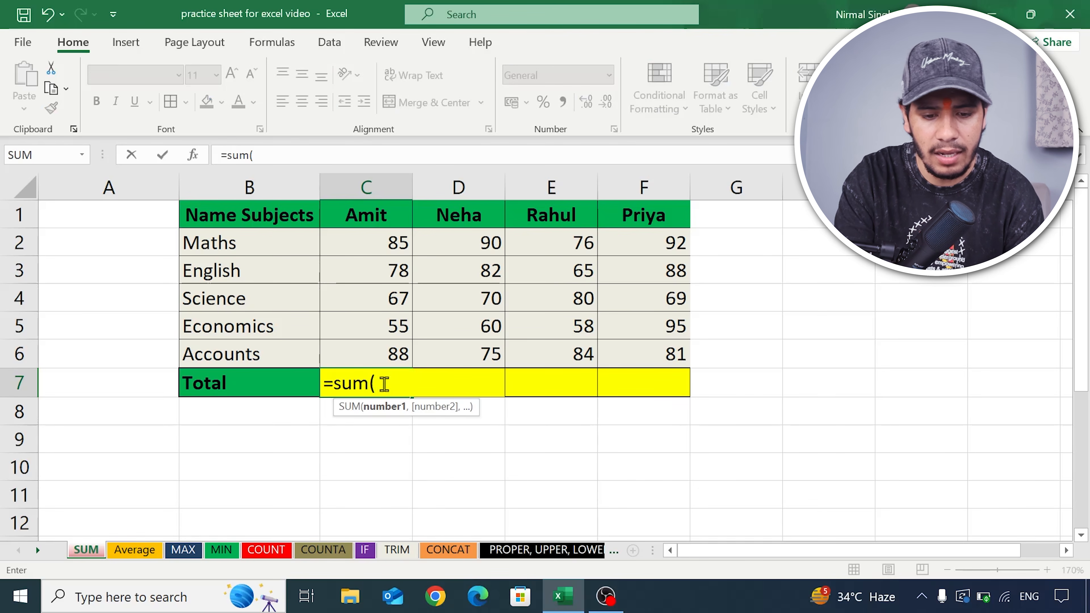
click(394, 242)
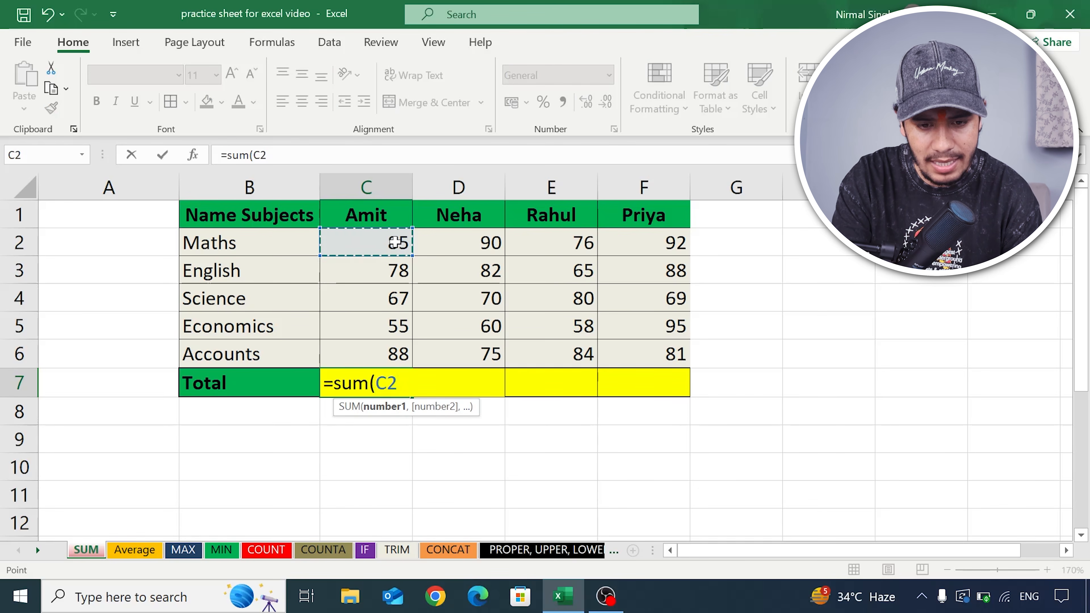
text(,)
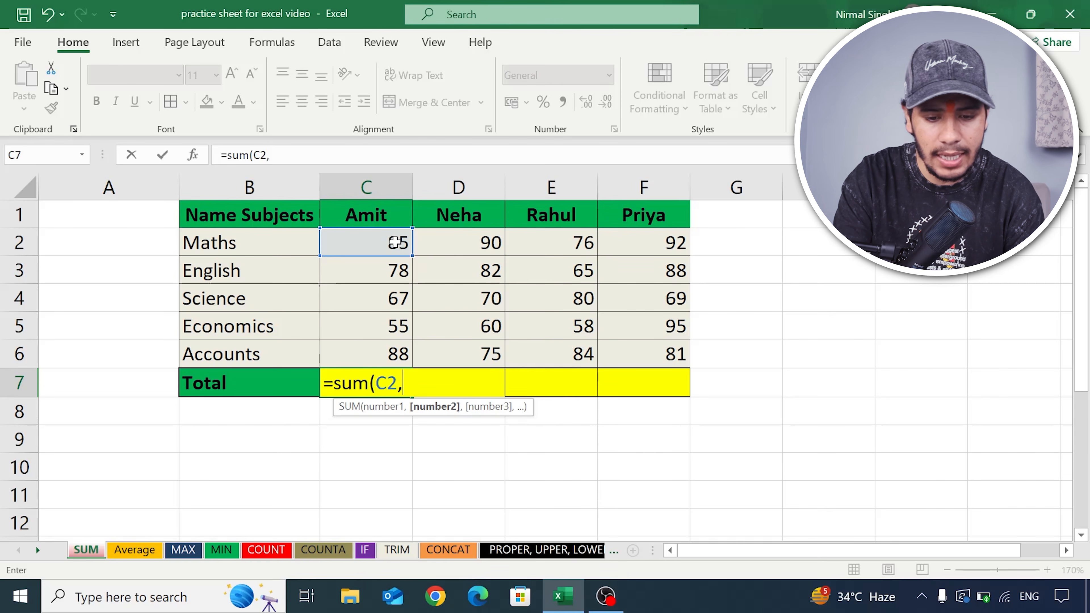
click(552, 307)
text(,)
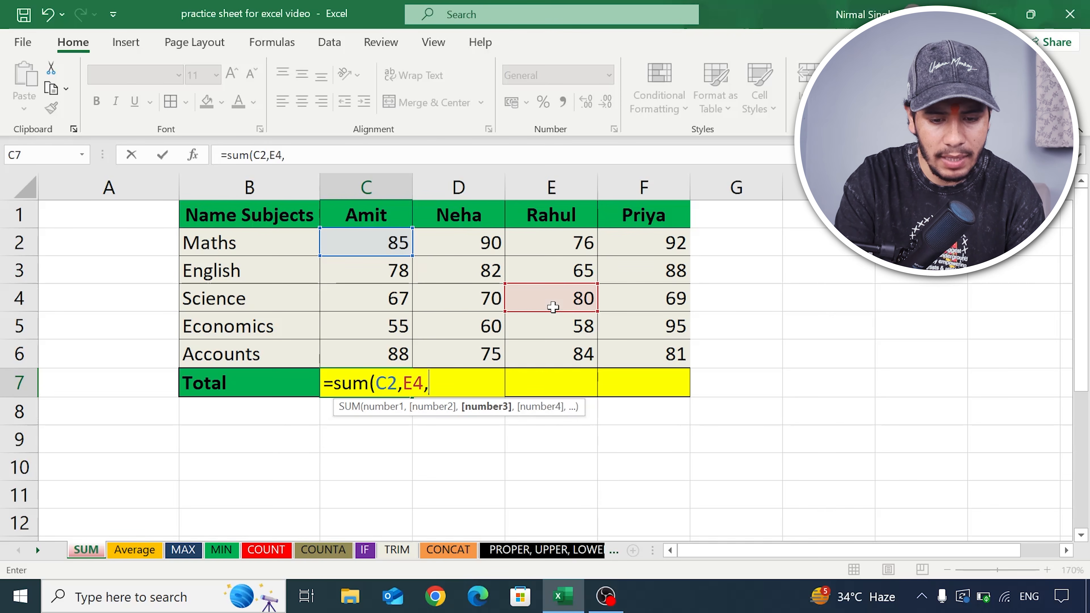
click(639, 327)
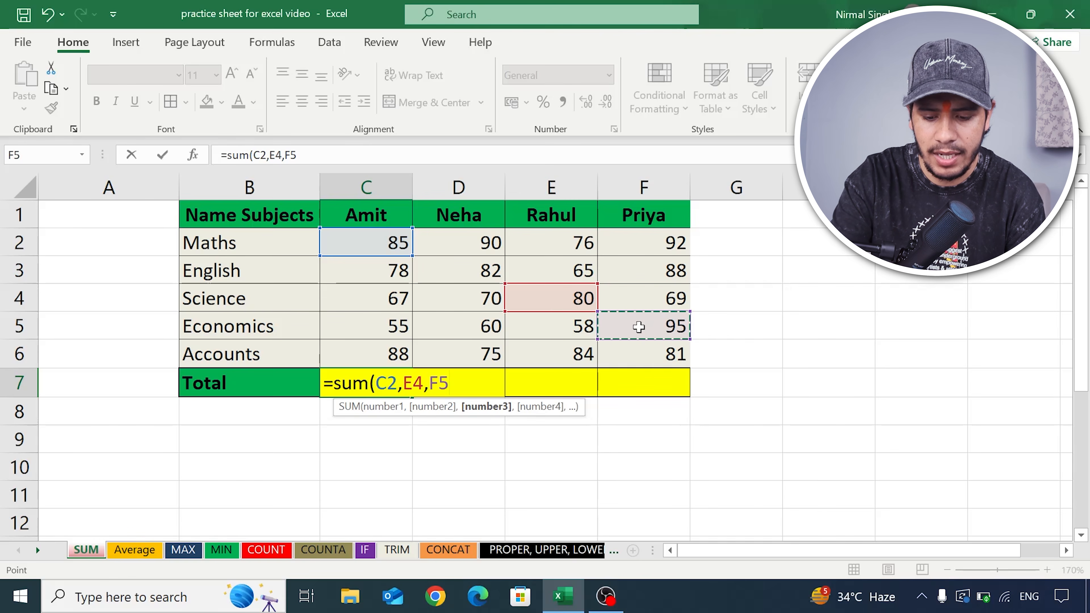
text())
key(Return)
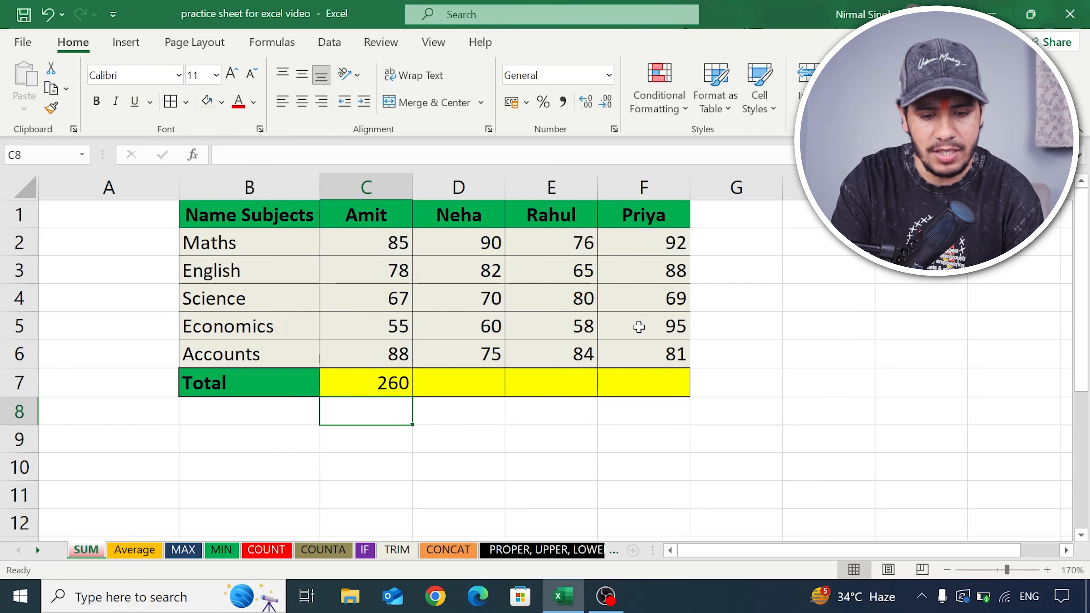
- Overwrite the separate-cell formula in C7 with =SUM(C2:C6) so it totals the continuous range of marks
click(389, 376)
text(=)
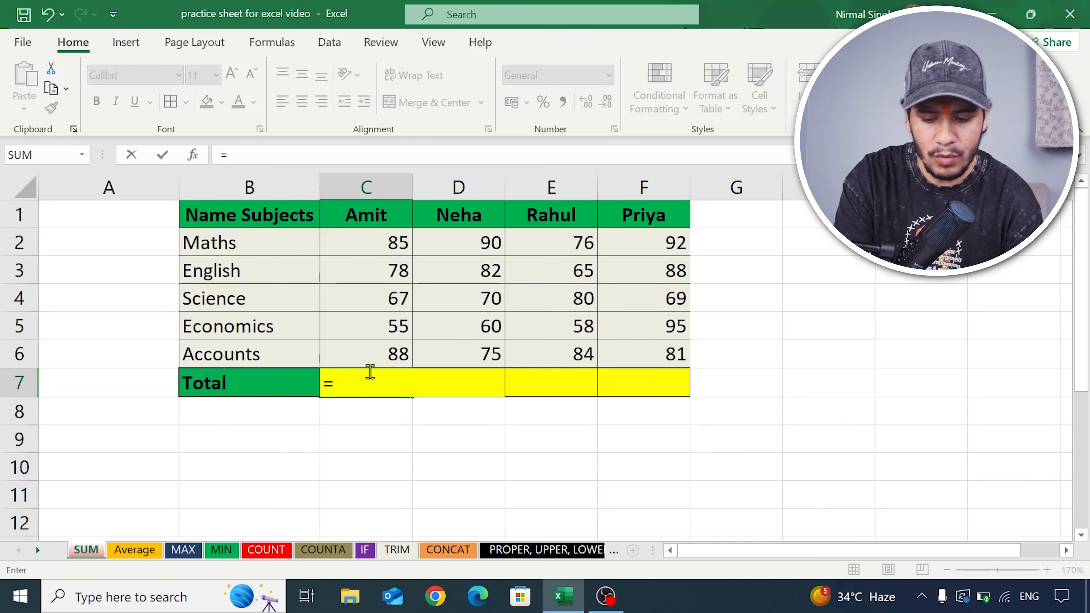
text(sum)
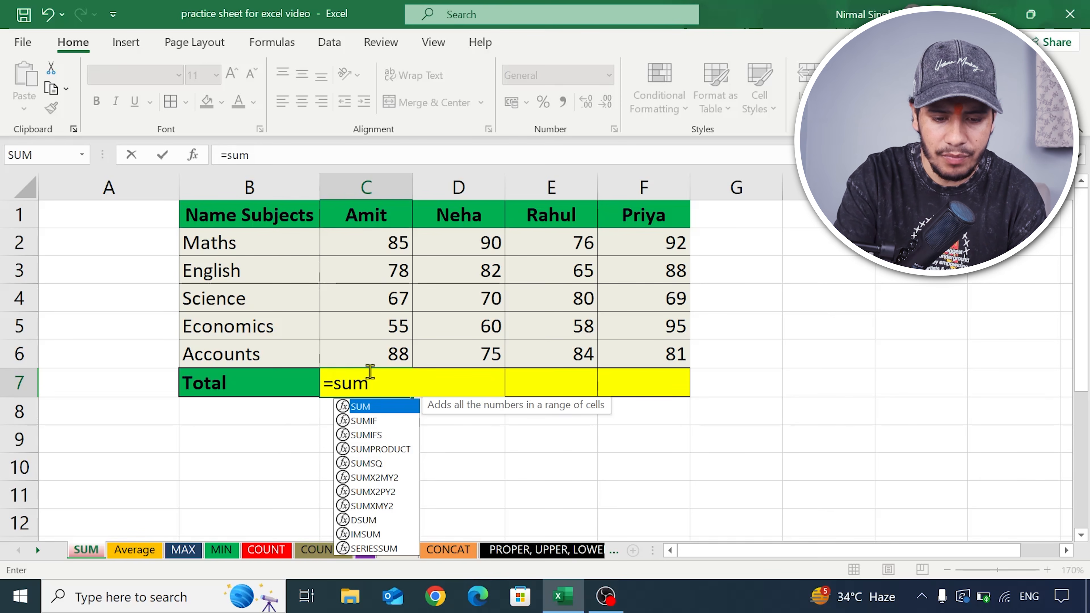
text(()
click(343, 240)
drag(342, 241, 365, 348)
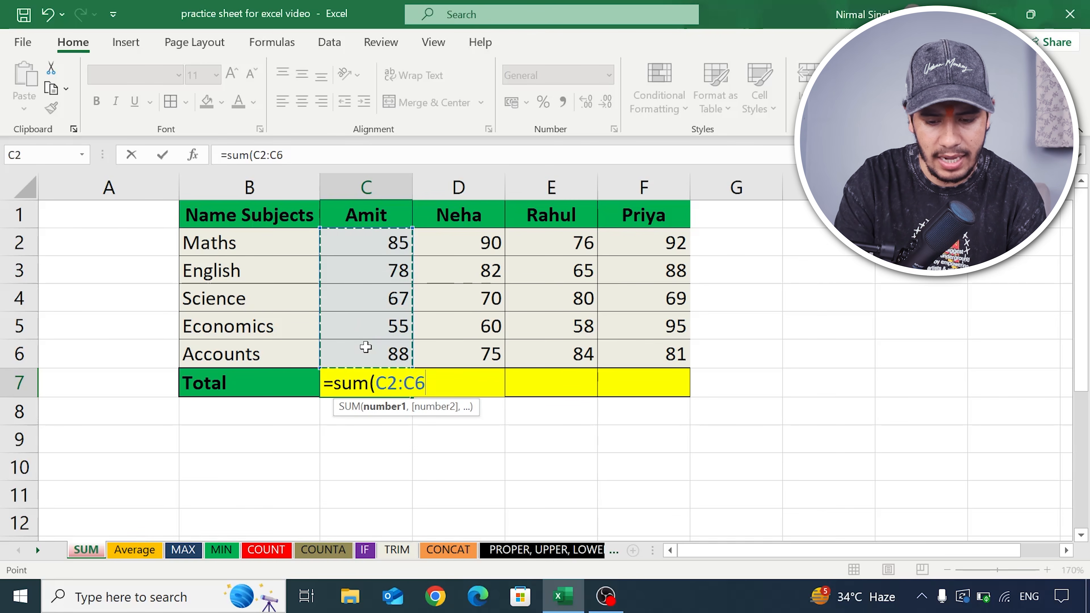
text())
key(Return)
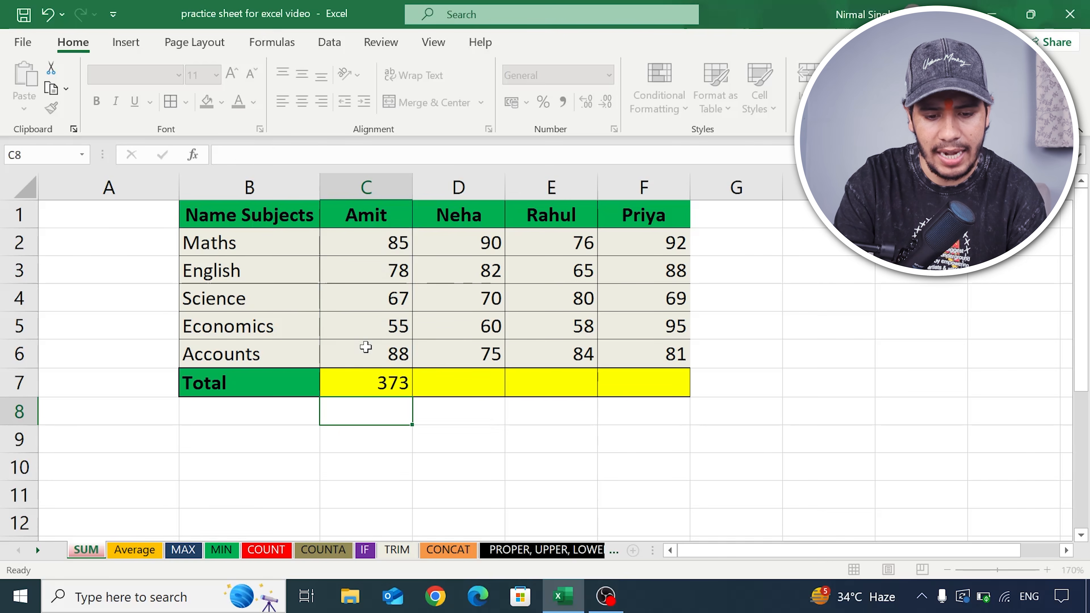
- Fill the SUM formula from C7 across to F7 to total the other three students' marks
click(363, 381)
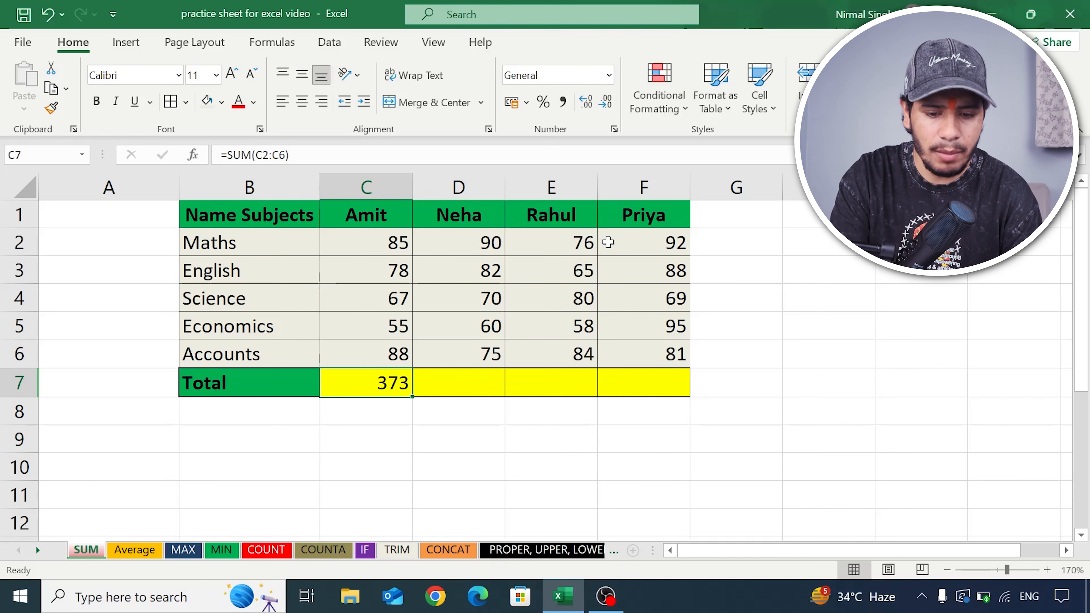
click(458, 382)
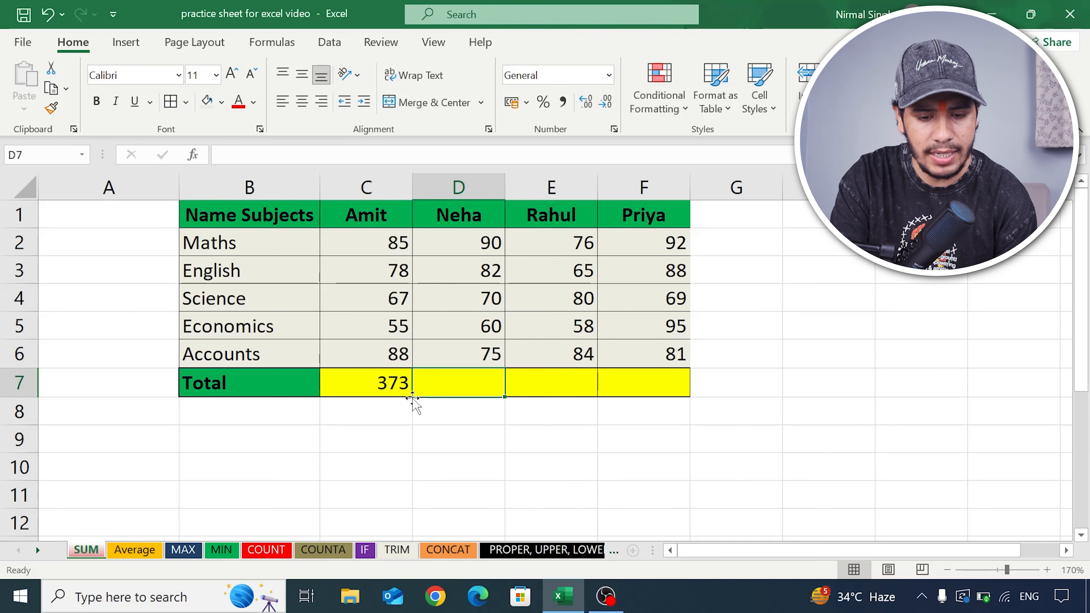
click(407, 386)
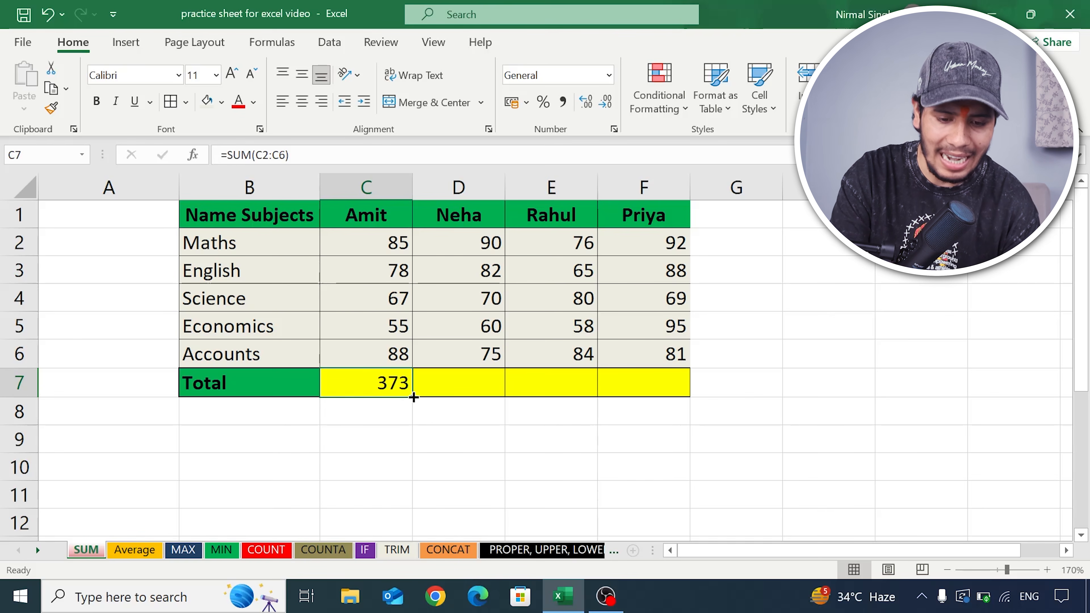
drag(413, 397, 664, 397)
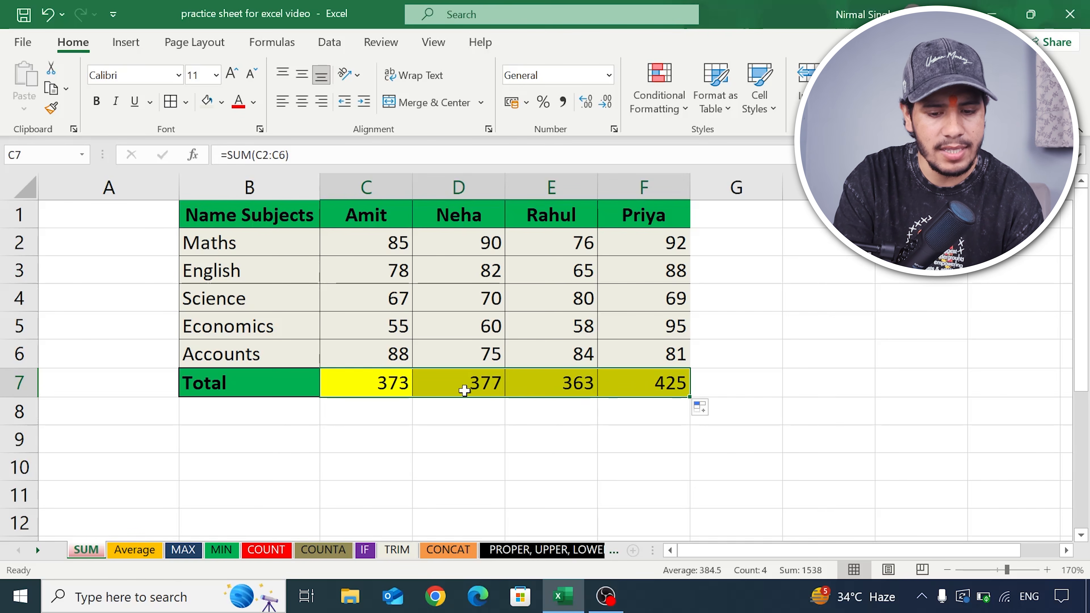
- Inspect the SUM formulas in F7 and C7 and compare the C7 range with its first and last cells, C2 and C6
click(625, 384)
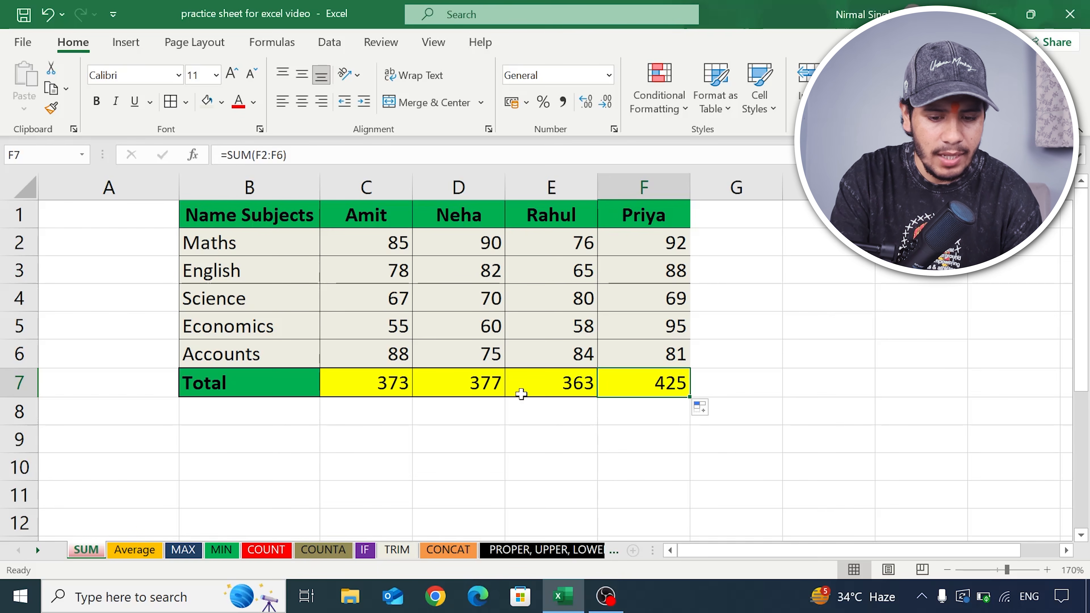
click(390, 386)
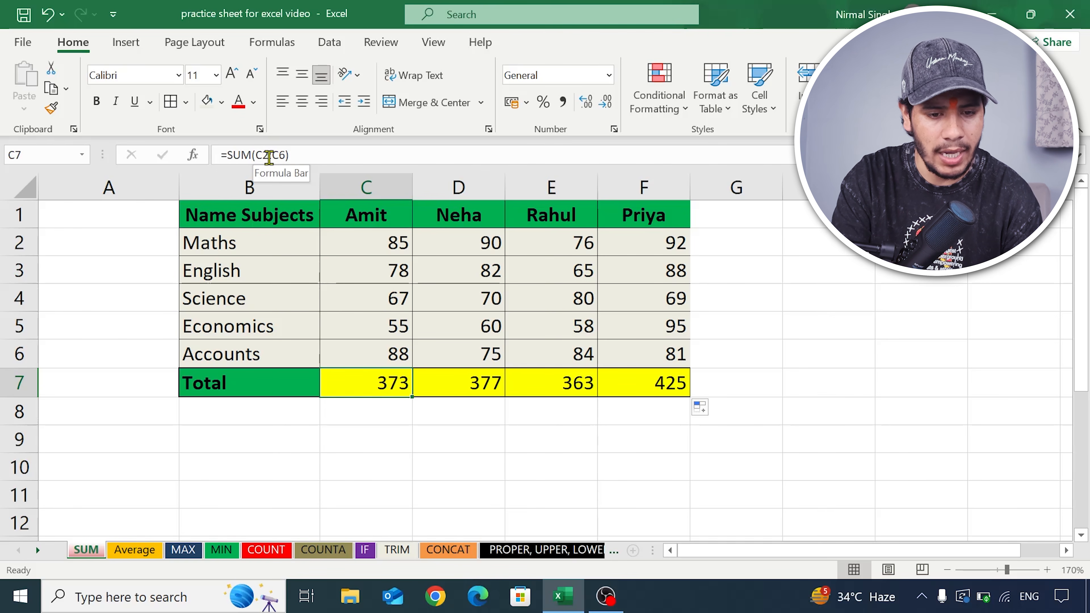
click(357, 243)
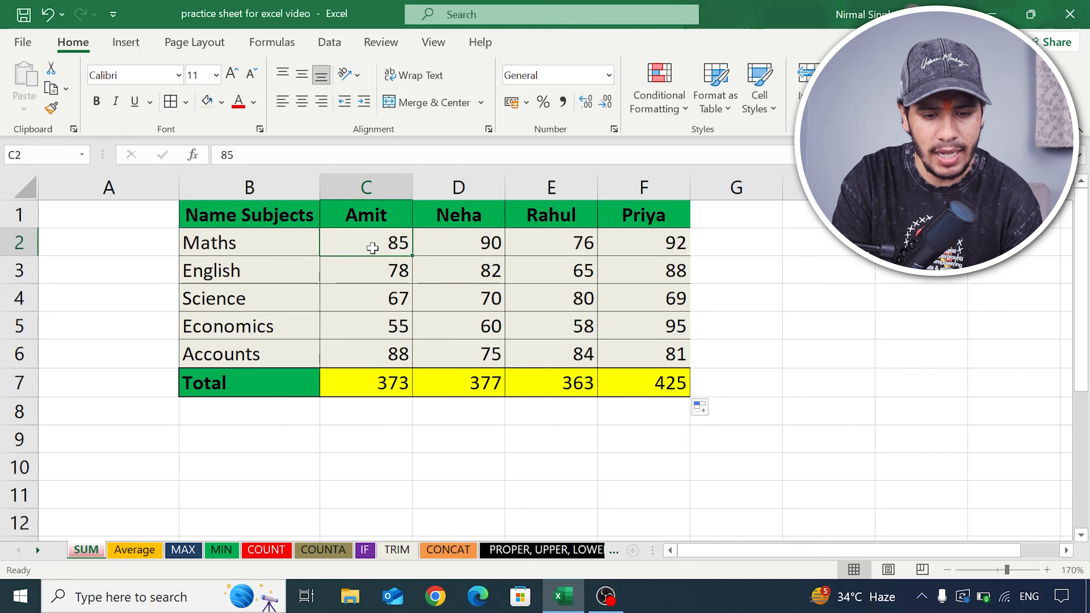
click(257, 155)
click(393, 379)
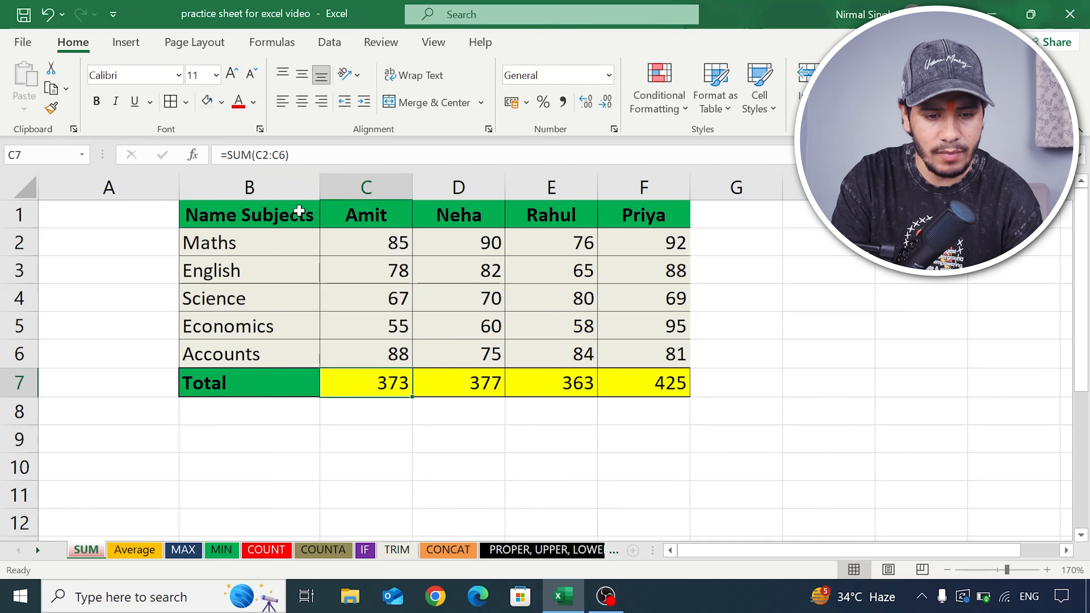
click(396, 355)
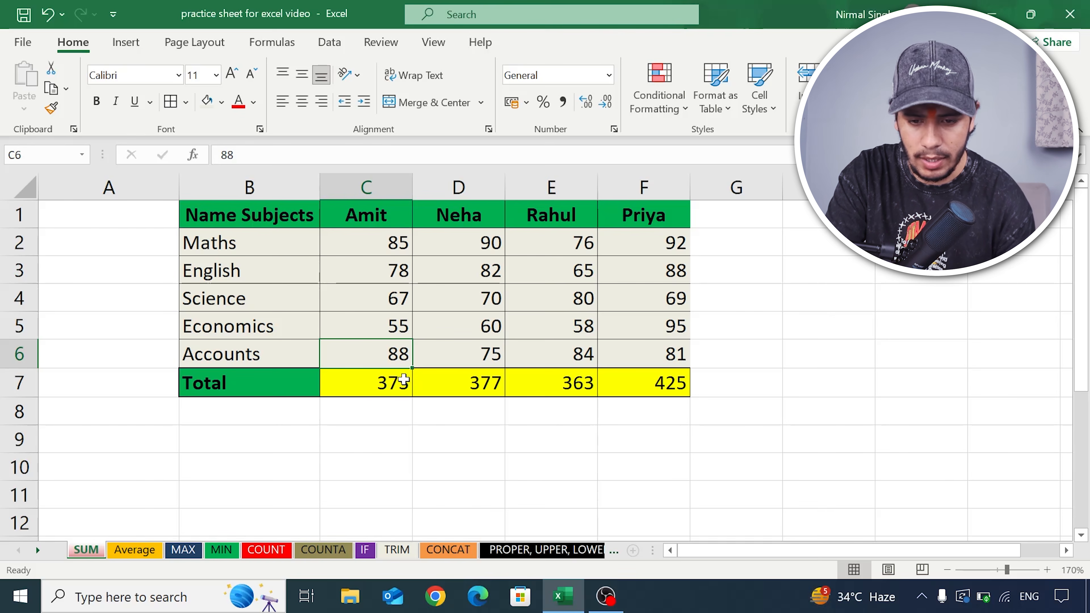
- Switch to the Average sheet and select the January to December sales figures in F2:F13
click(144, 553)
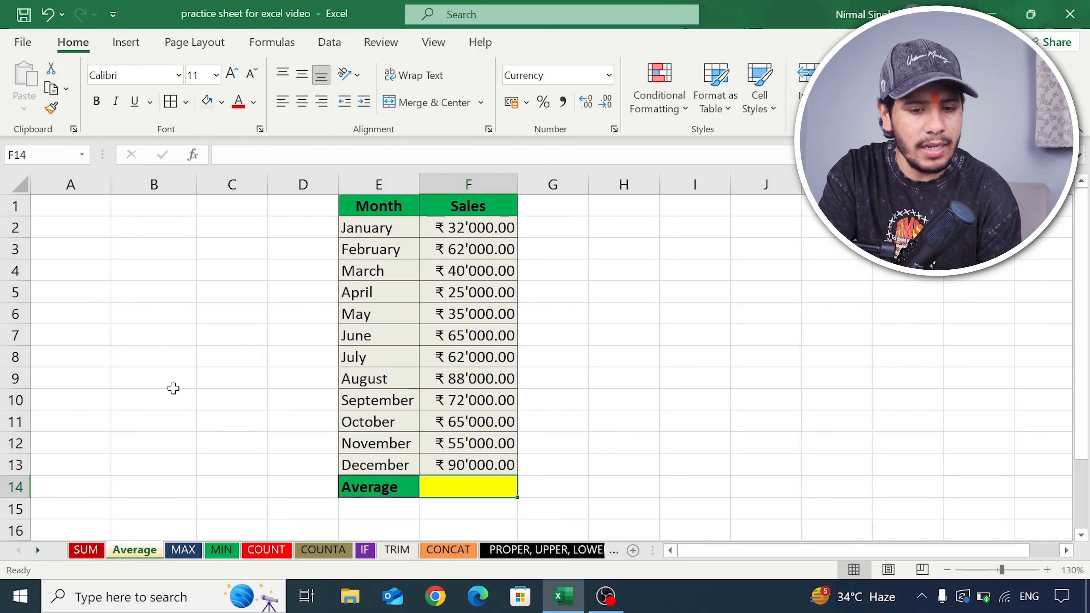
click(437, 228)
drag(436, 228, 459, 462)
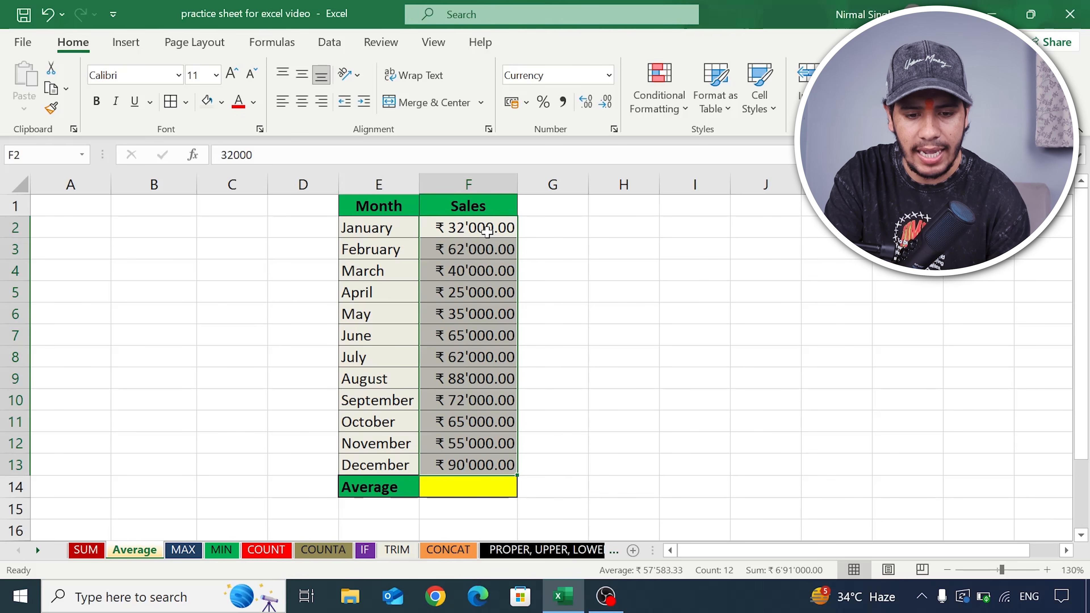
- Enter =AVERAGE(F2:F13) in F14 to average the January to December sales
click(413, 234)
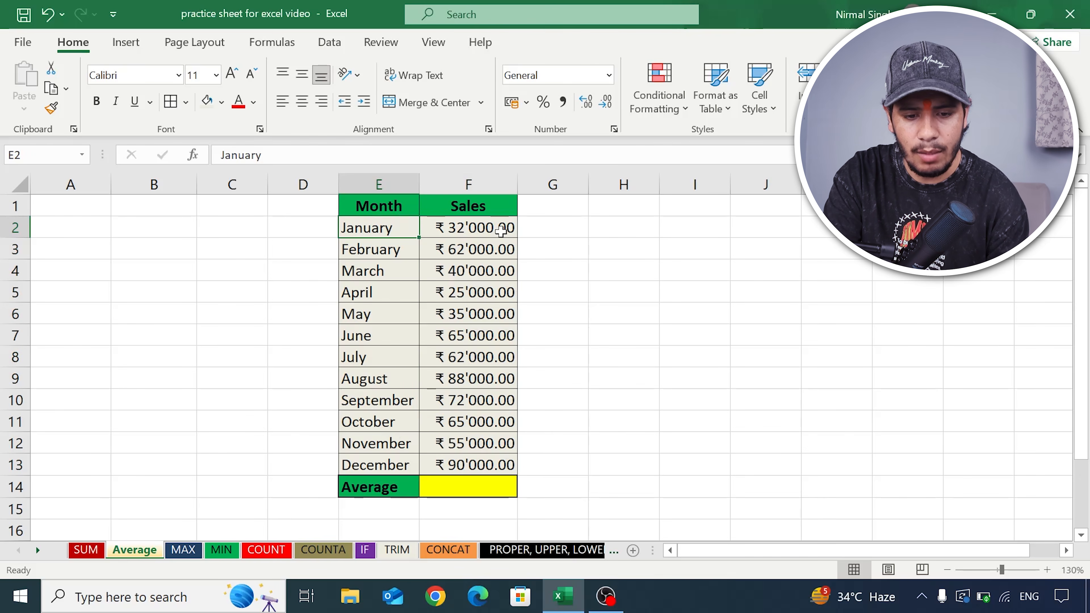
click(438, 234)
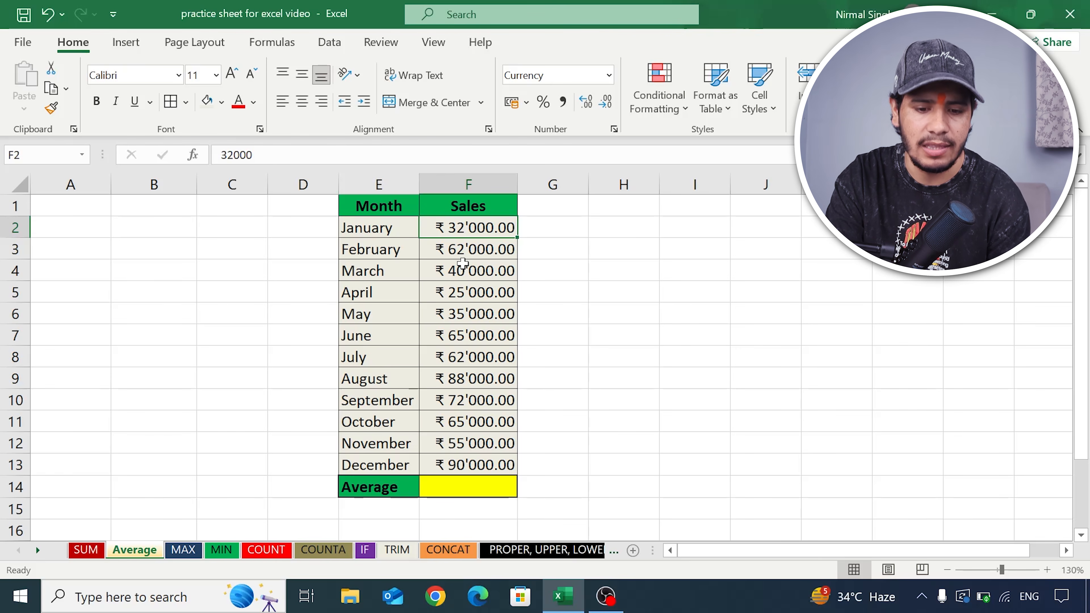
click(483, 490)
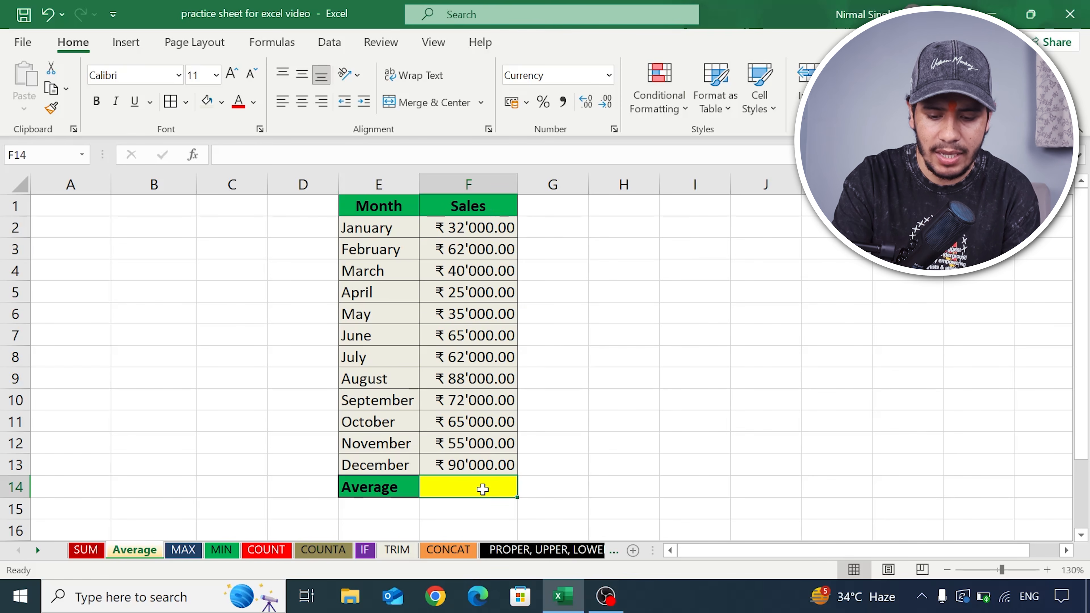
text(=)
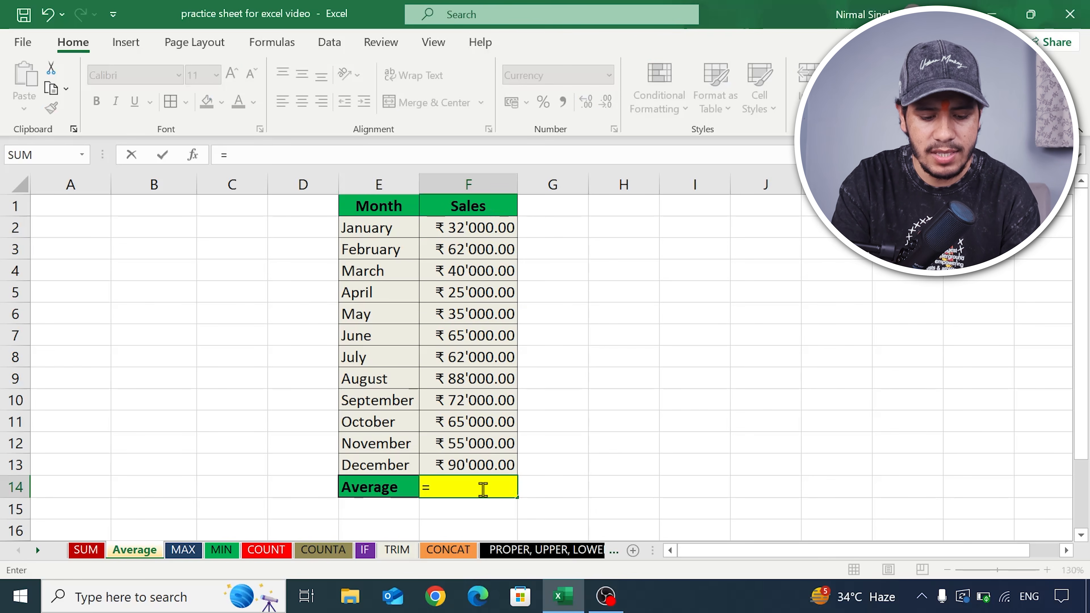
text(average)
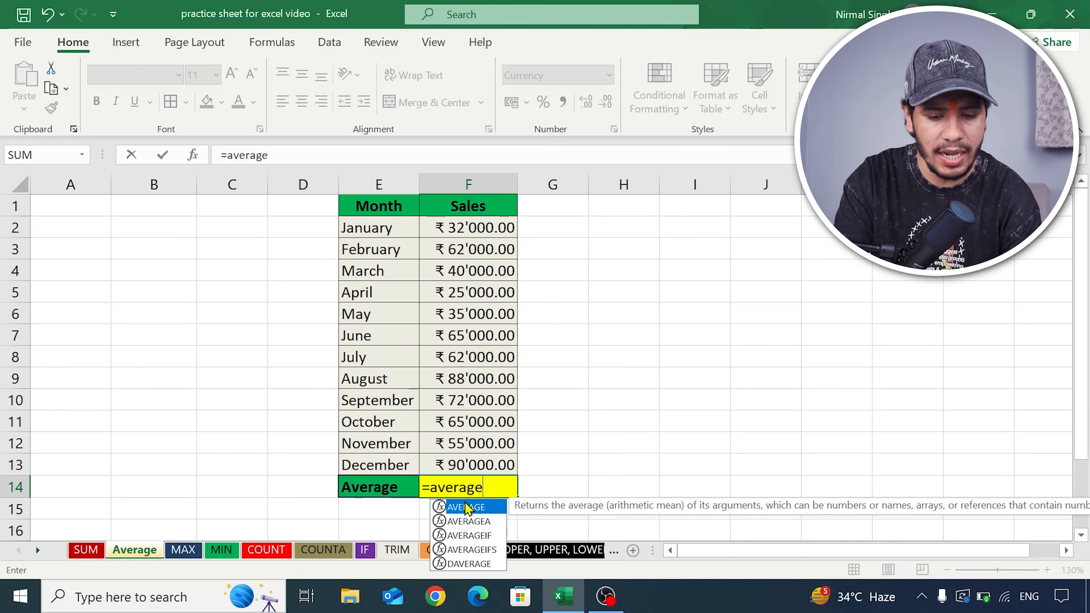
text(()
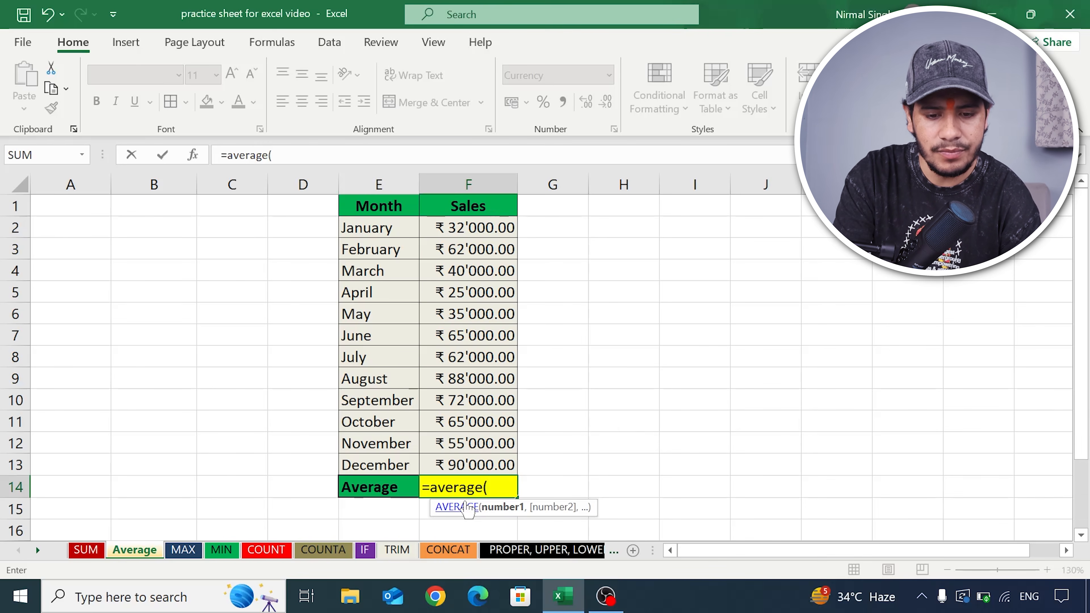
drag(473, 228, 481, 466)
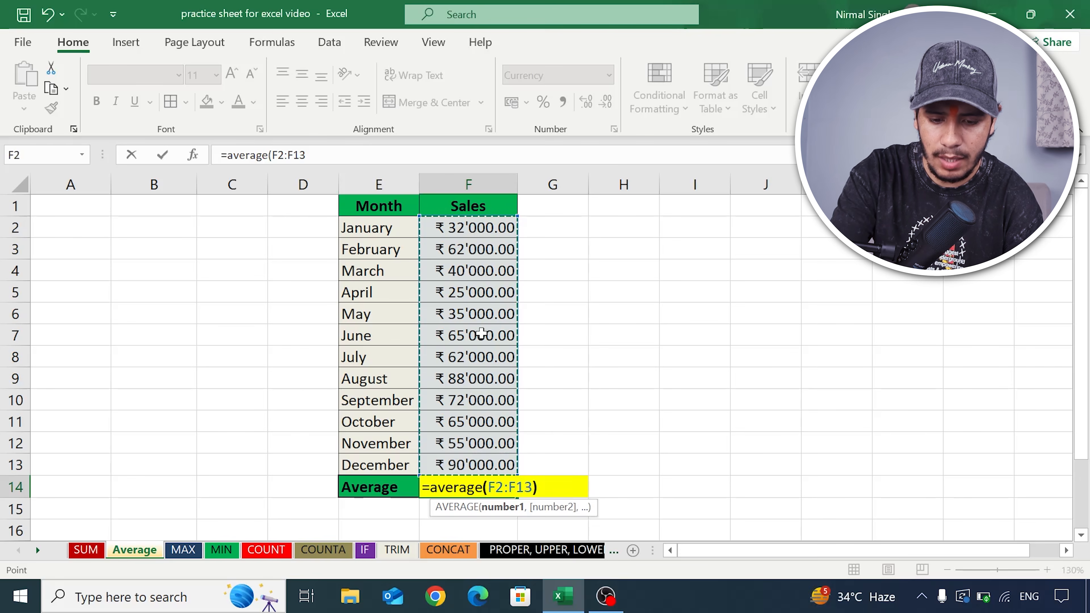
text())
key(Return)
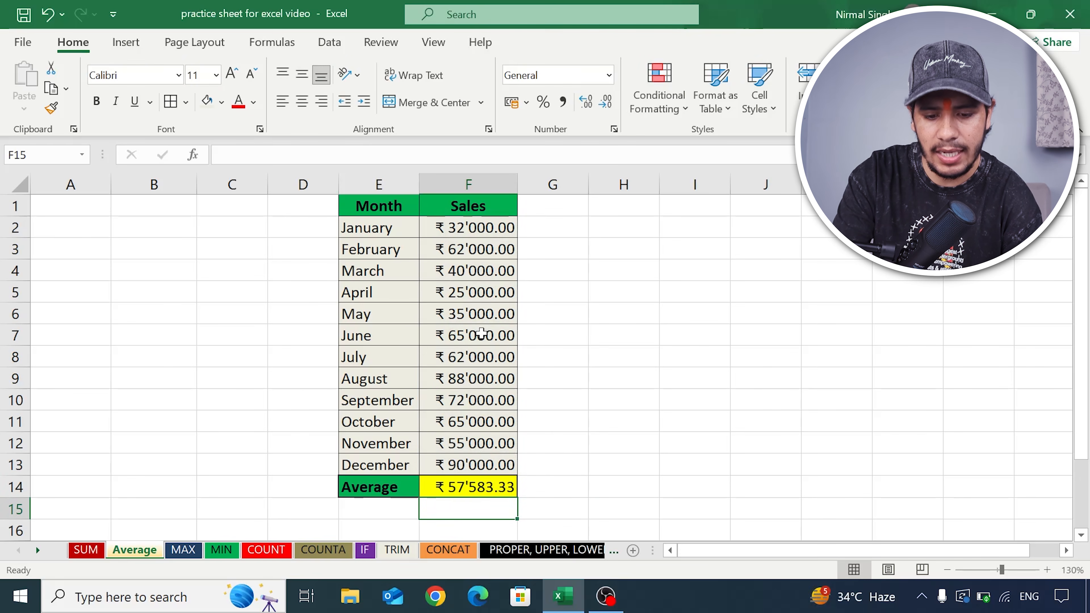
click(458, 489)
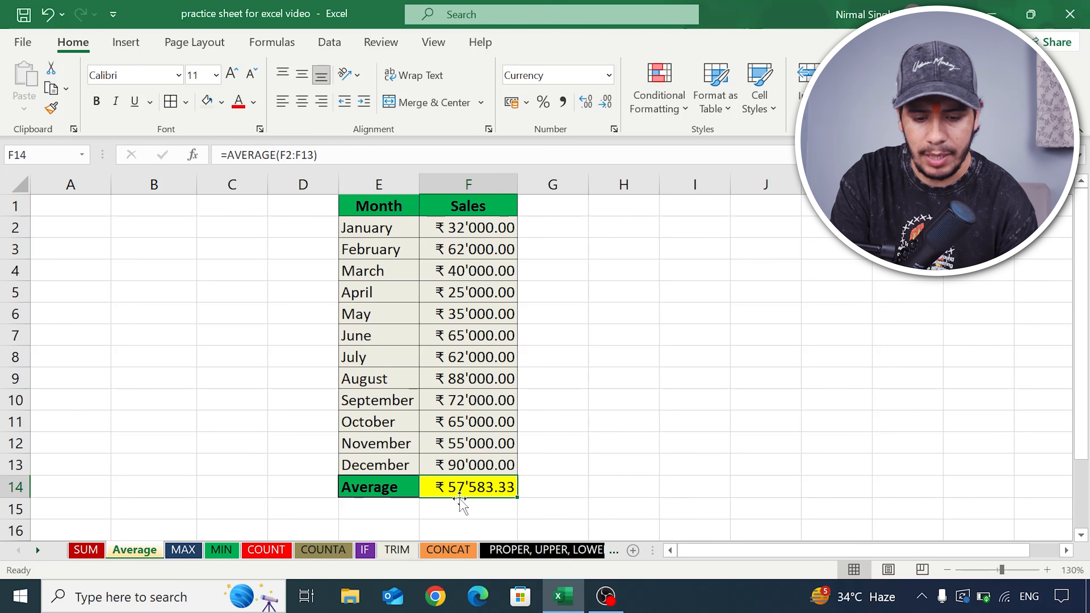
- Switch to the MAX sheet and select the Highest Expenditure cell I14 below the Total Expenses column
click(184, 551)
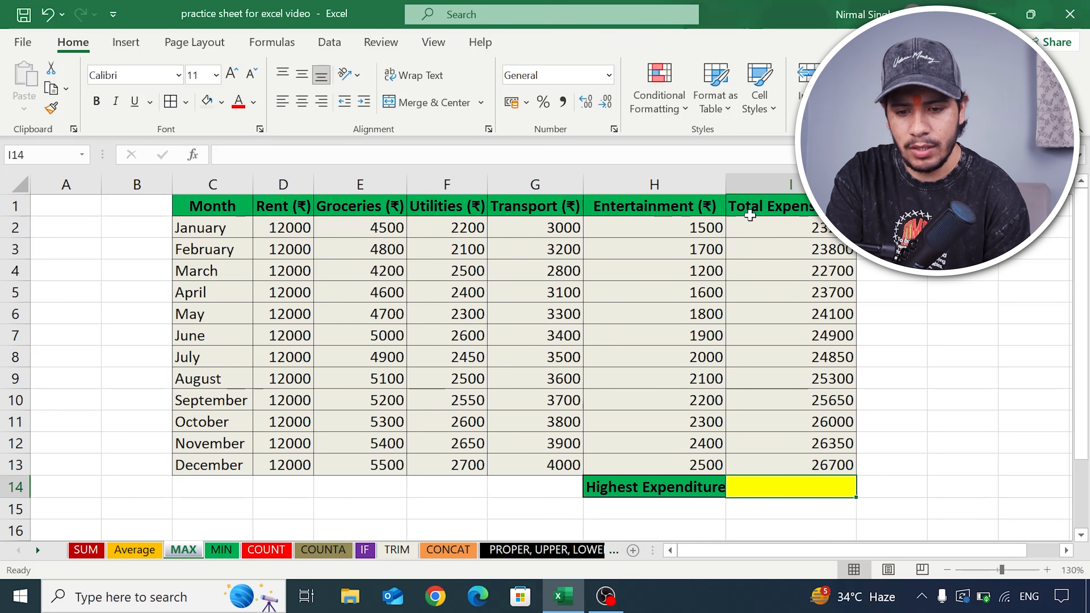
click(771, 206)
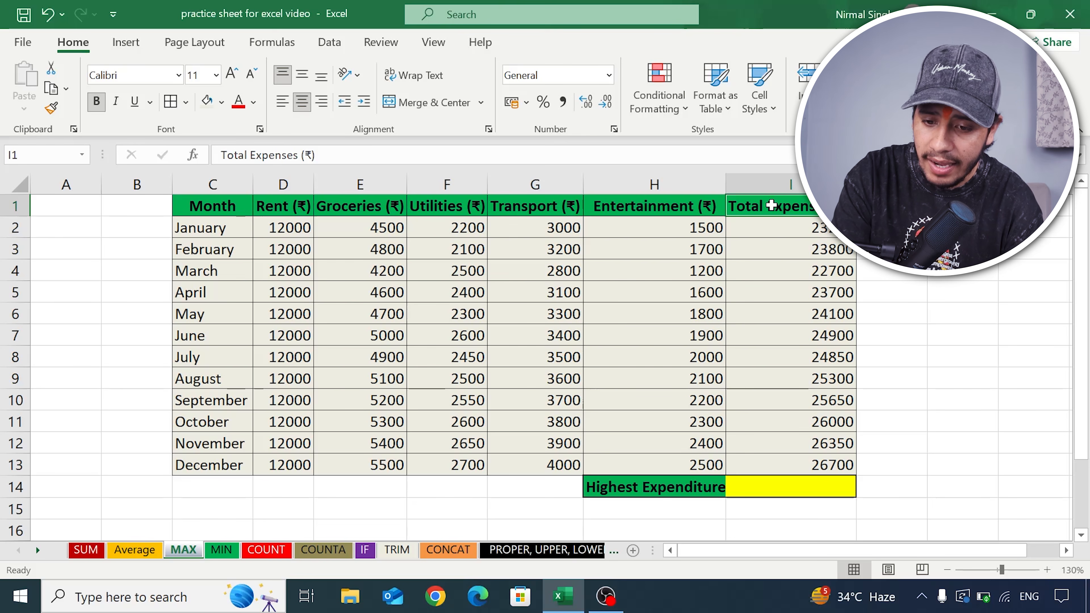
click(777, 488)
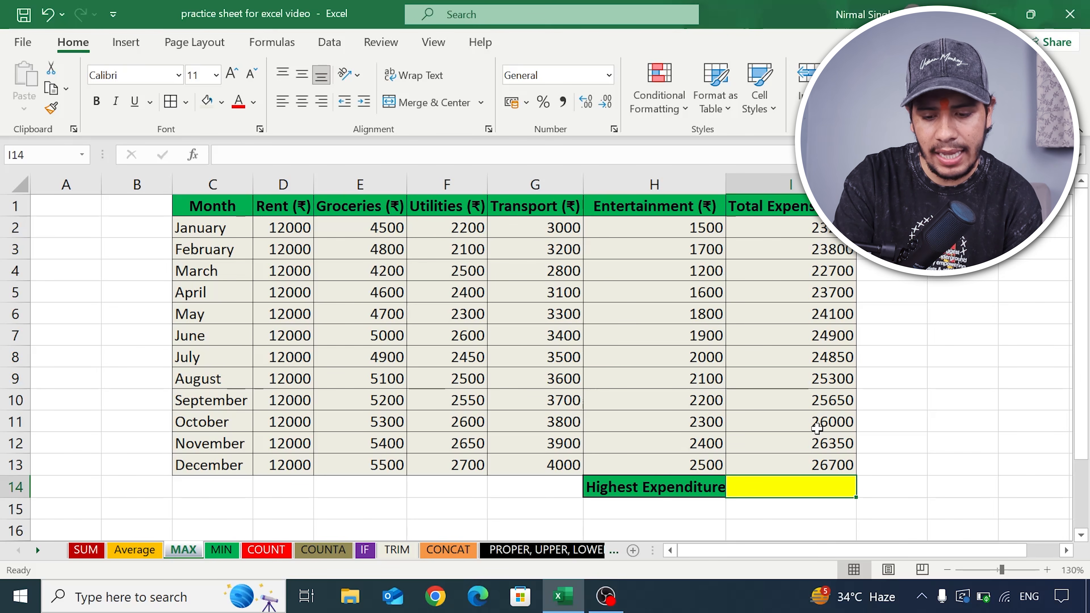
text(=max)
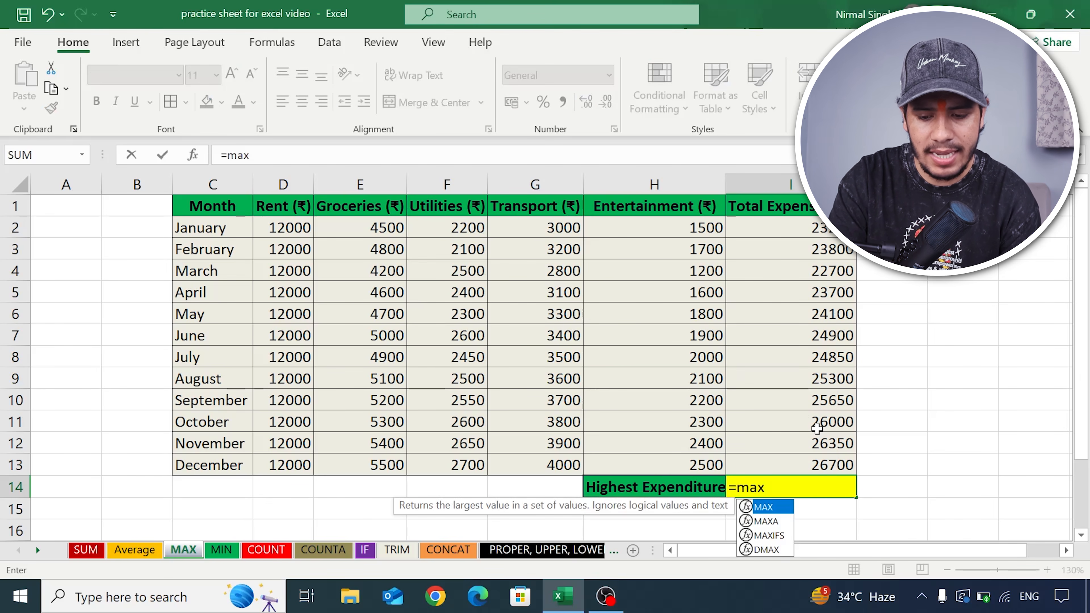
text(()
drag(818, 229, 833, 458)
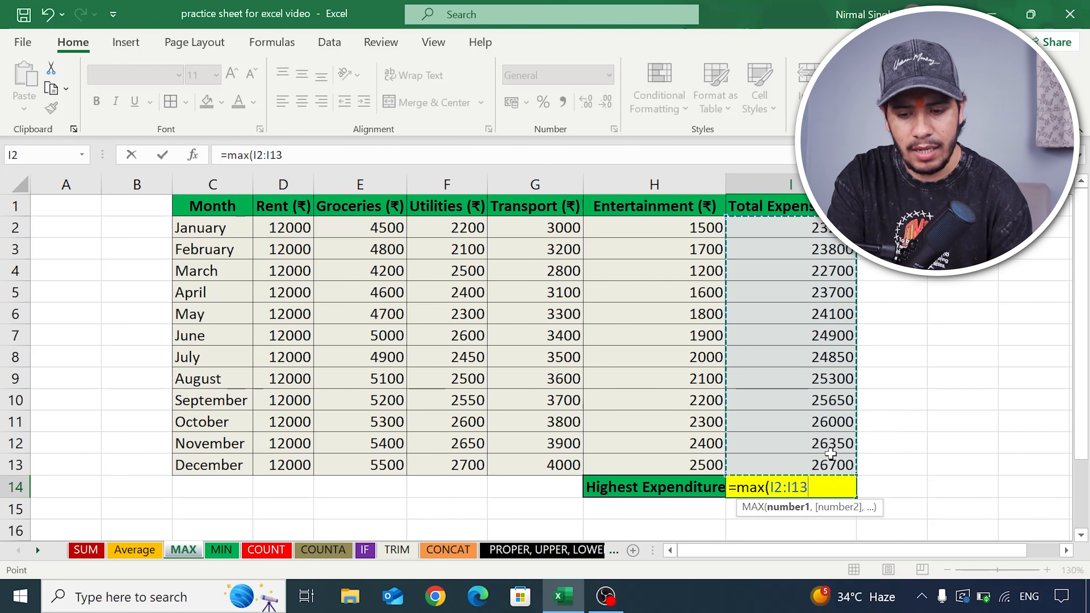
click(830, 449)
key(Escape)
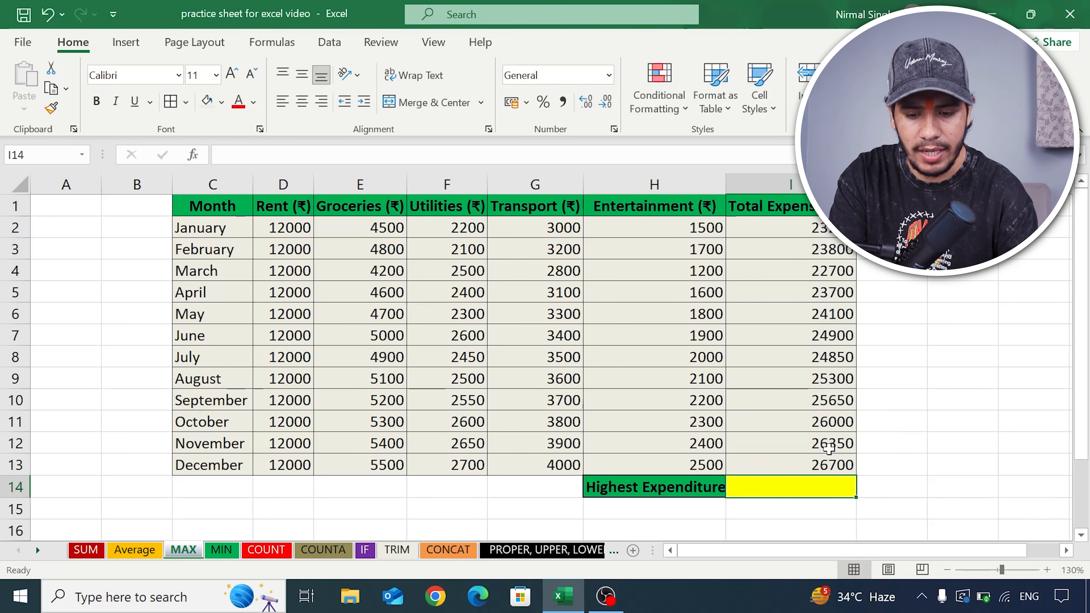
text(=max)
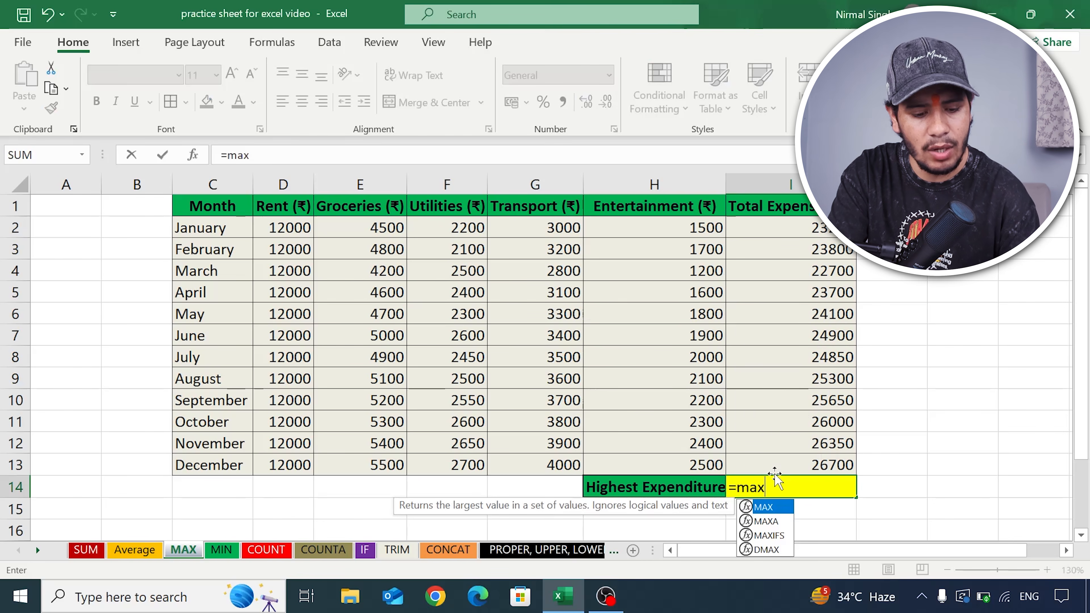
key(Escape)
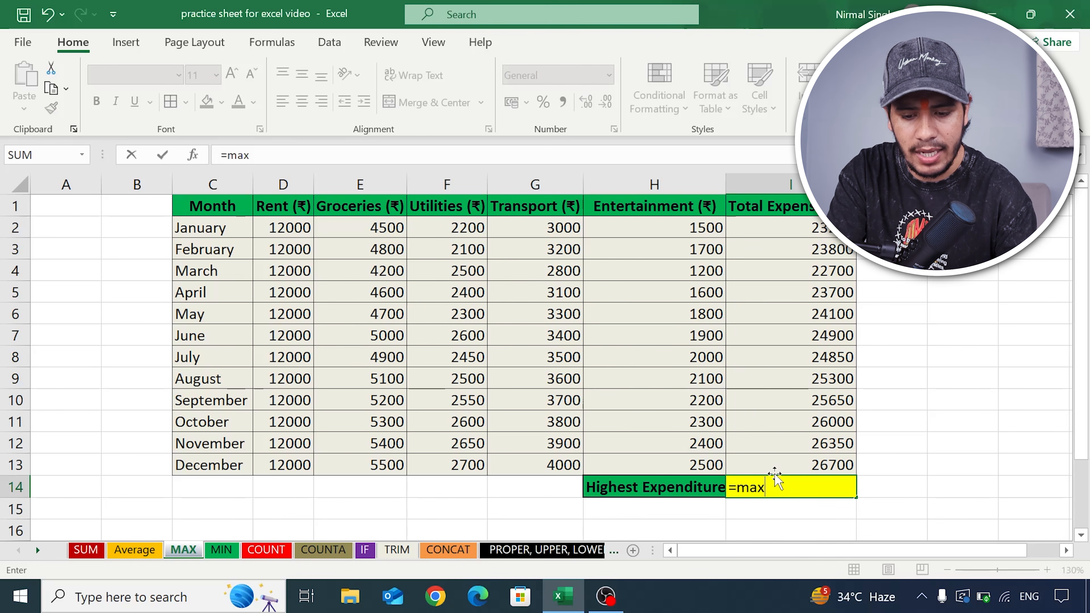
click(789, 510)
click(793, 488)
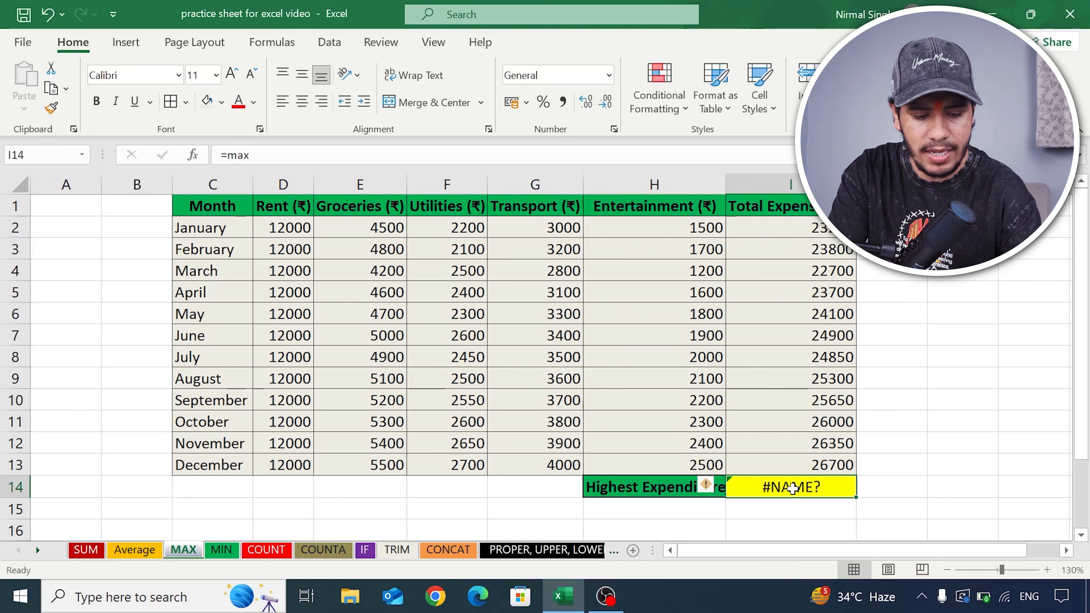
key(Delete)
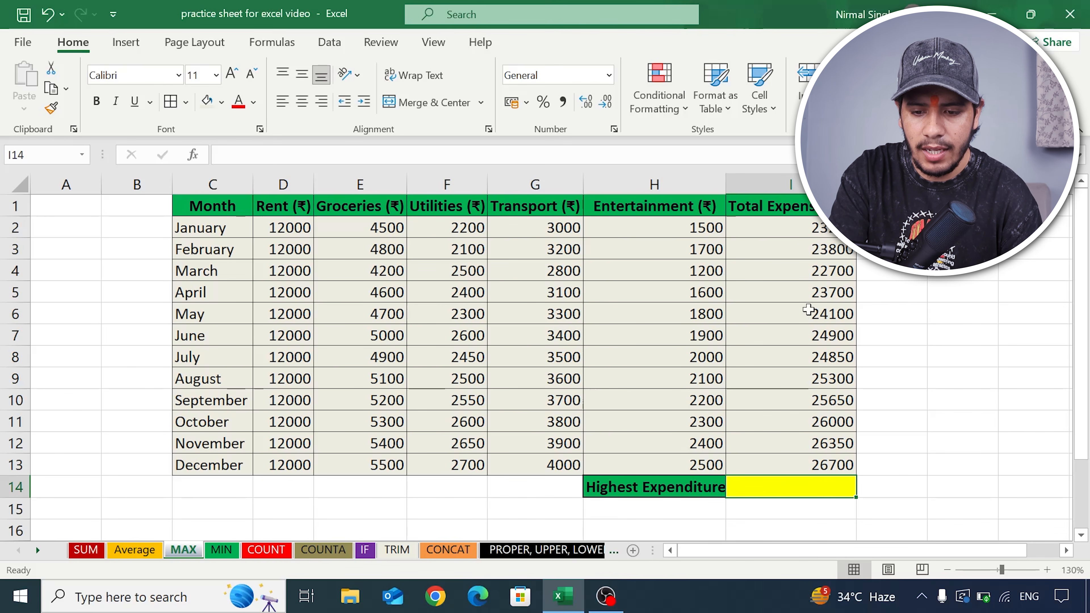
- Enter =MAX(I2:I13) in I14 to find the highest monthly total expense
text(=)
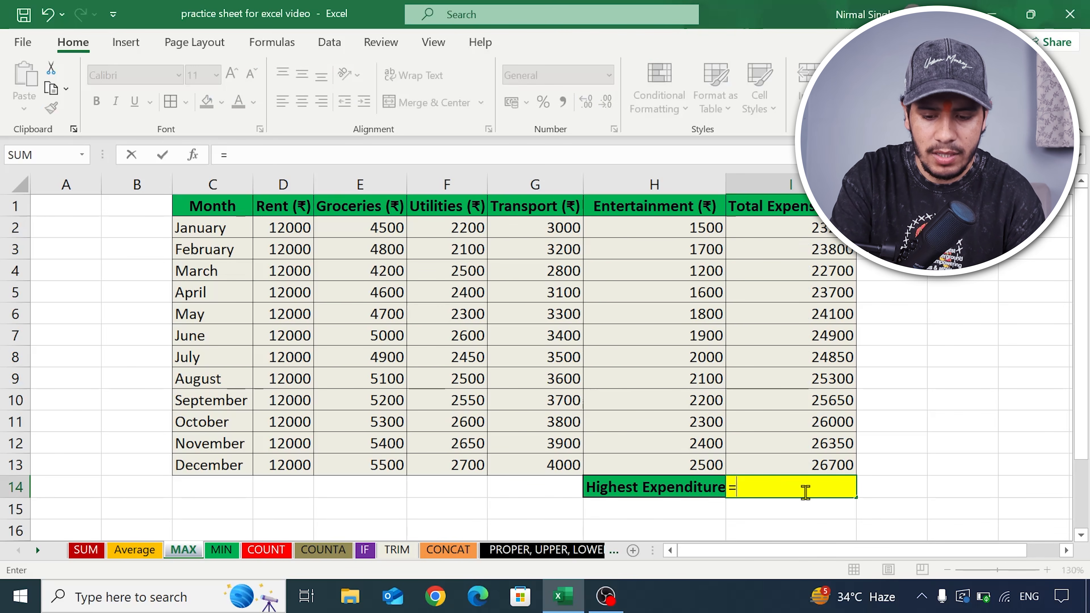
text(max()
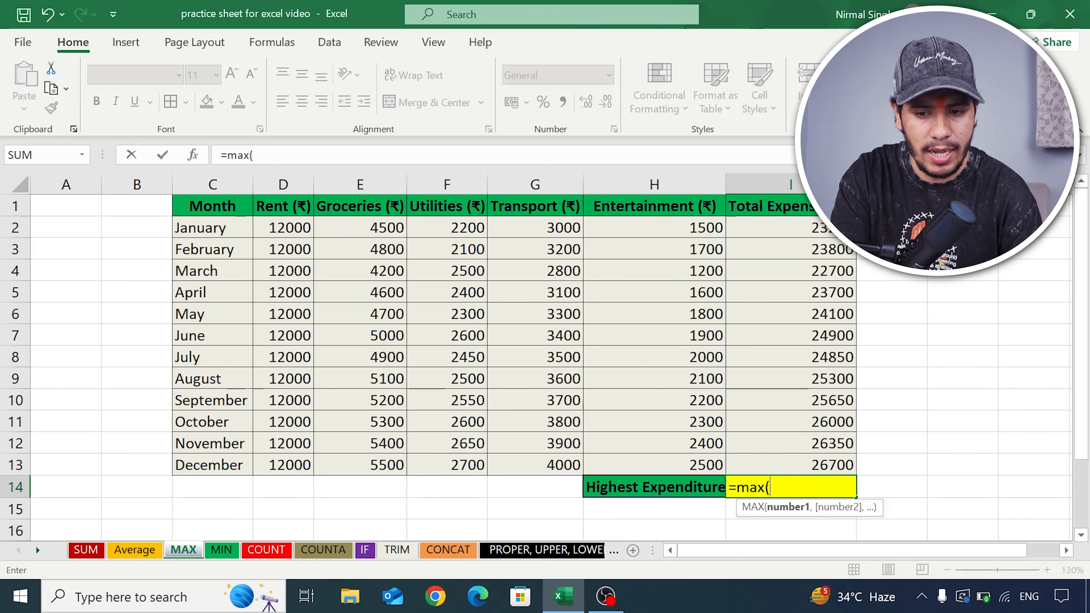
click(819, 228)
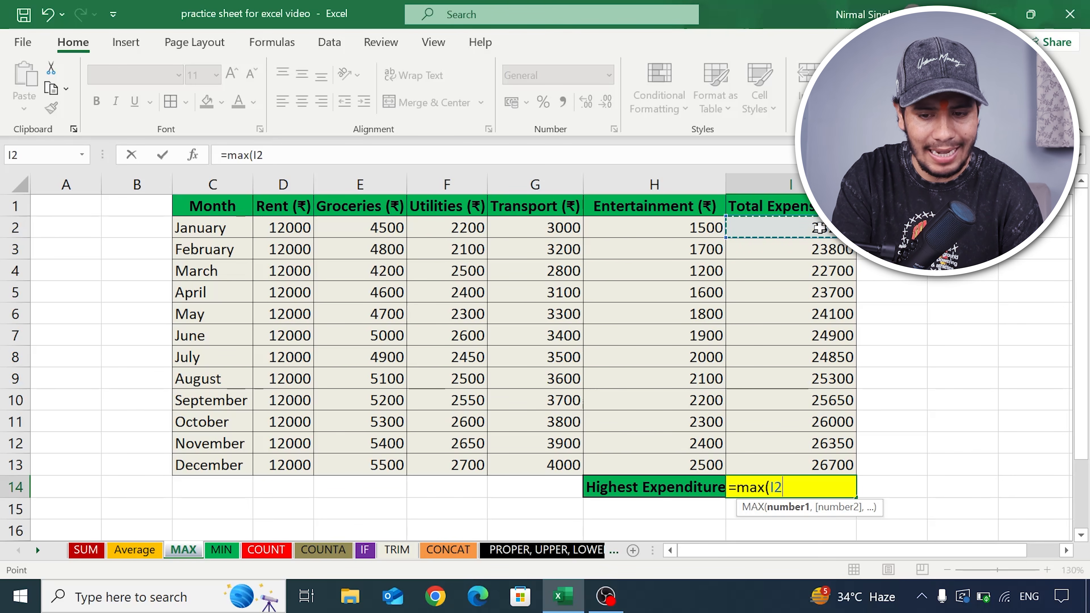
drag(819, 228, 850, 465)
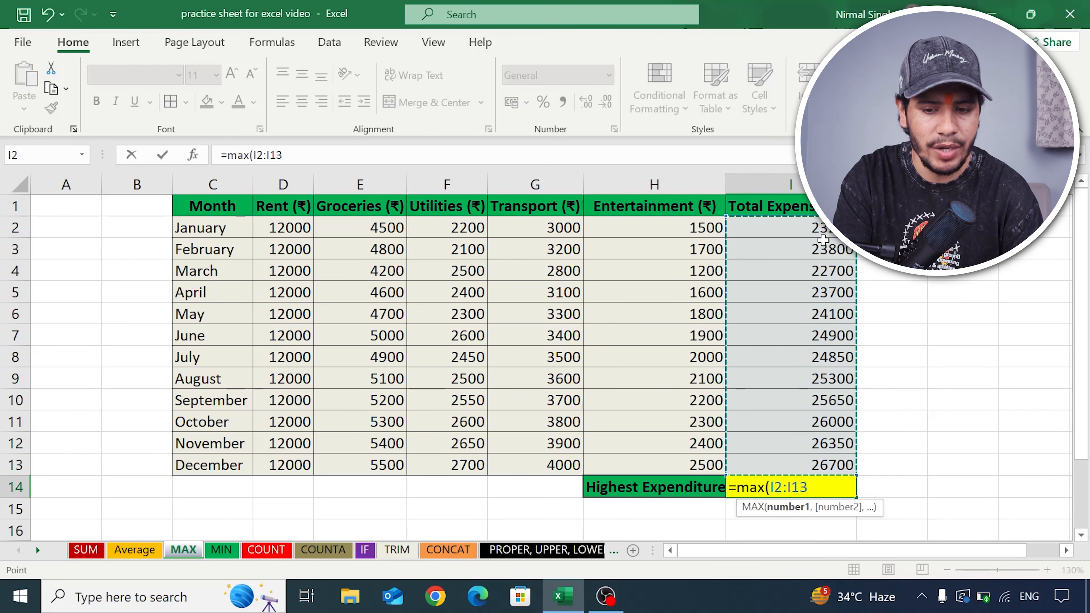
text())
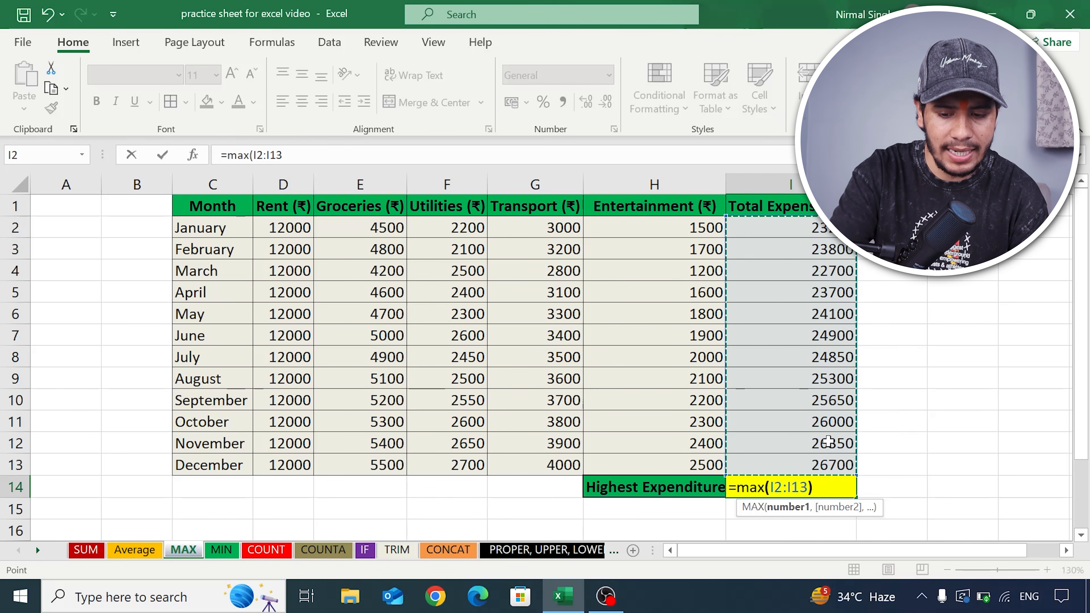
key(Return)
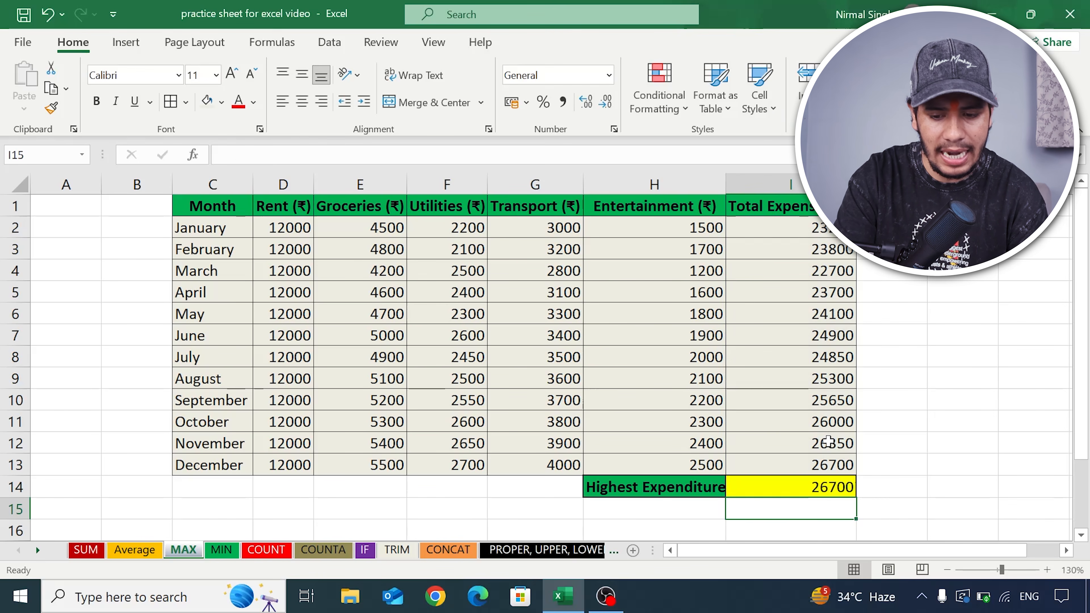
- Inspect the MAX formula in I14 and compare its result with December's total expenses in I13
click(777, 490)
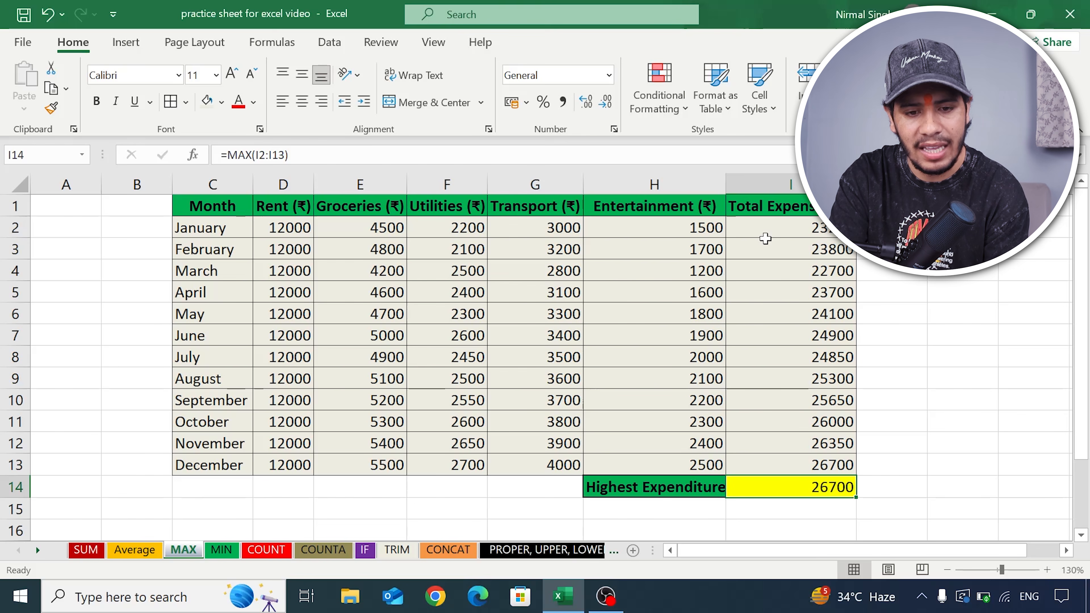
click(814, 464)
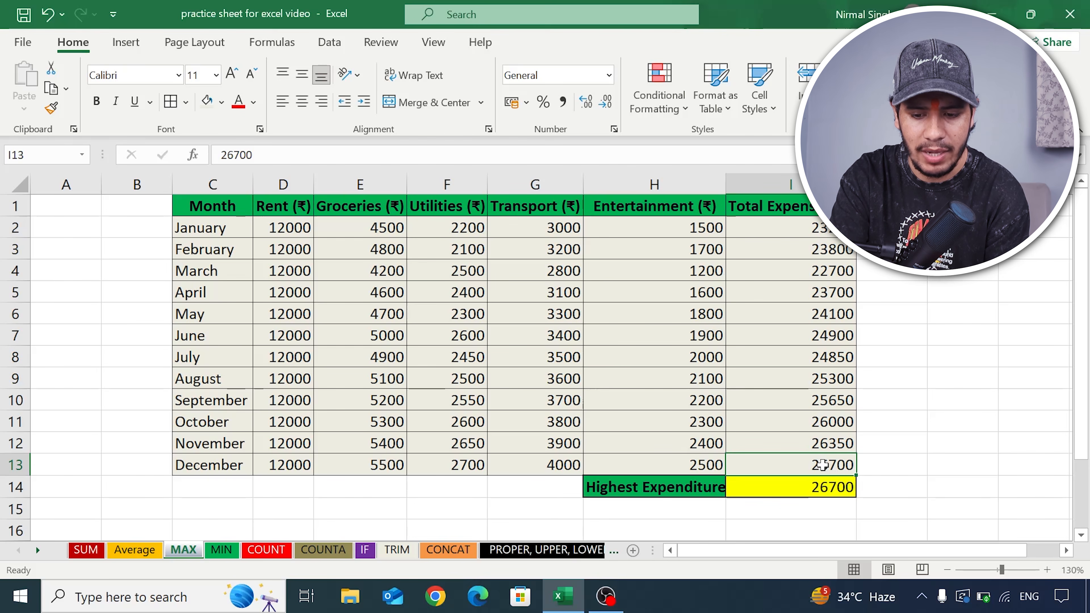
click(821, 488)
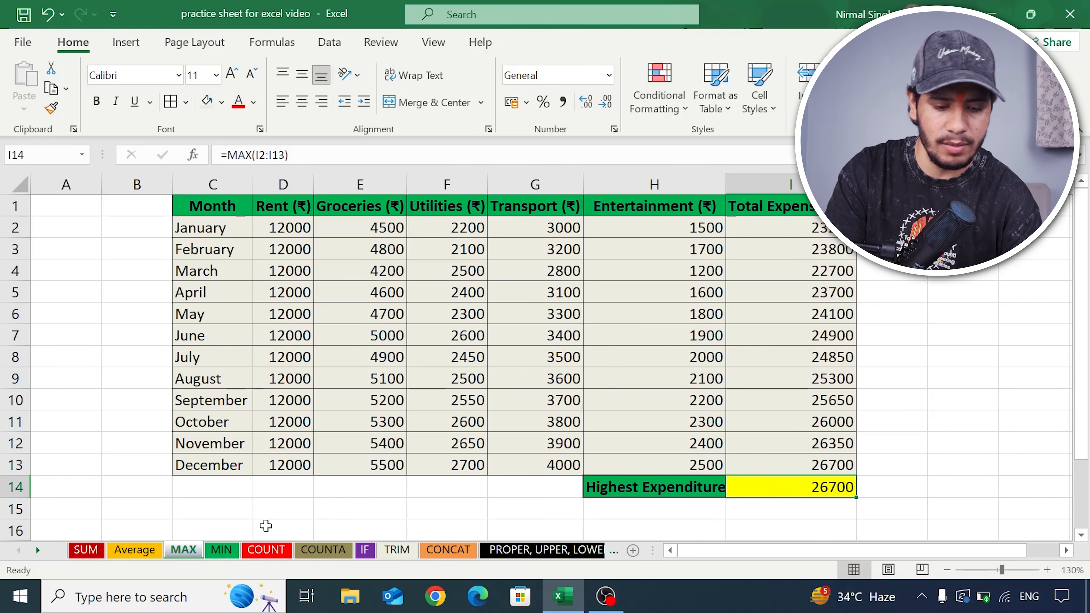
- On the MIN sheet, enter =MIN(I2:I13) in the Minimum Expenditure cell I14 to find the lowest monthly total
click(220, 551)
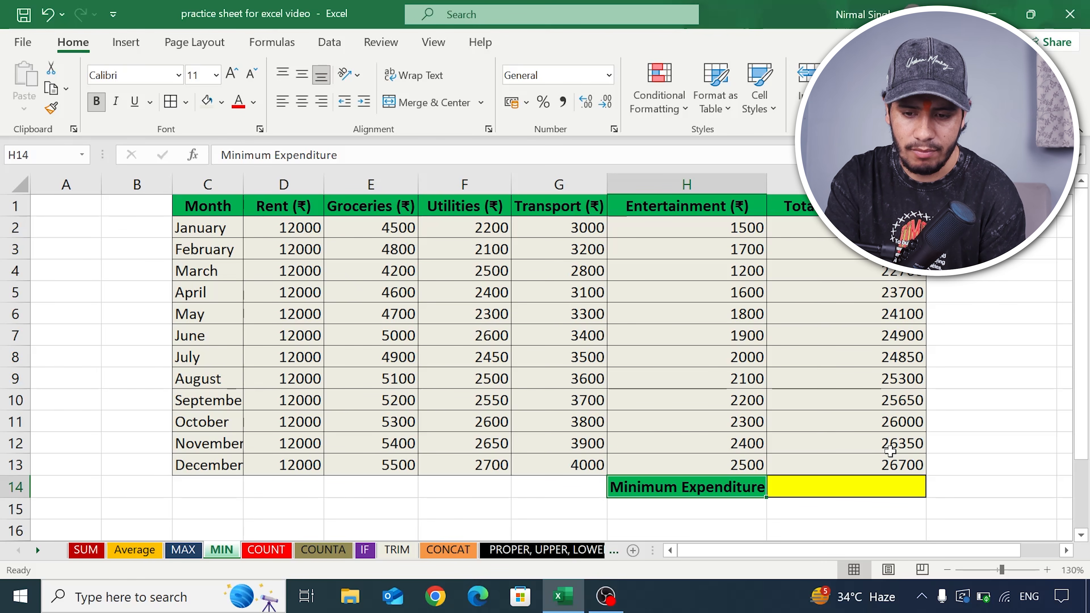
click(882, 490)
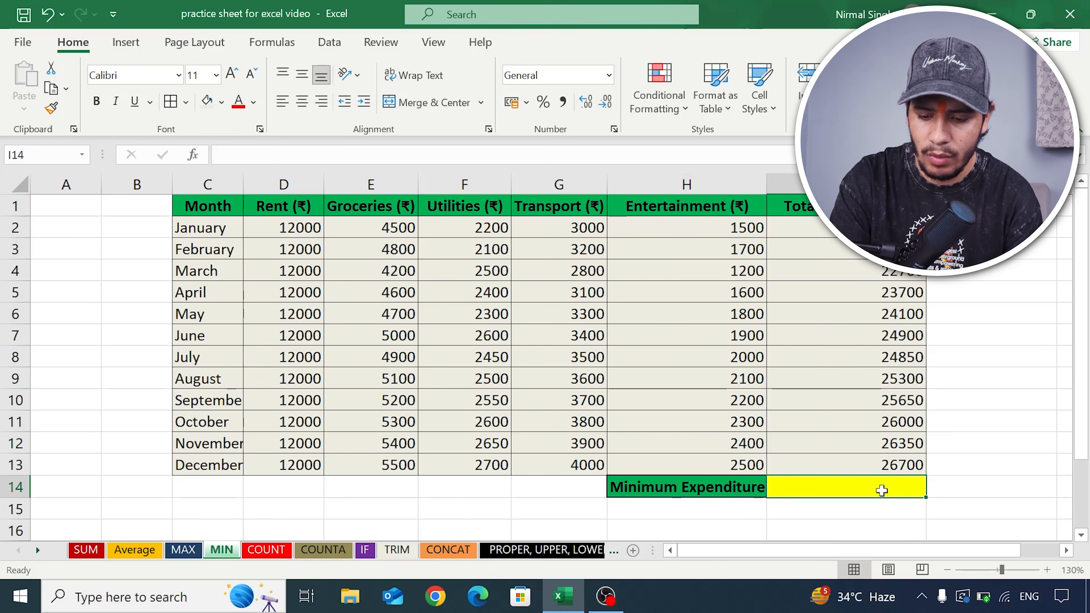
text(=min)
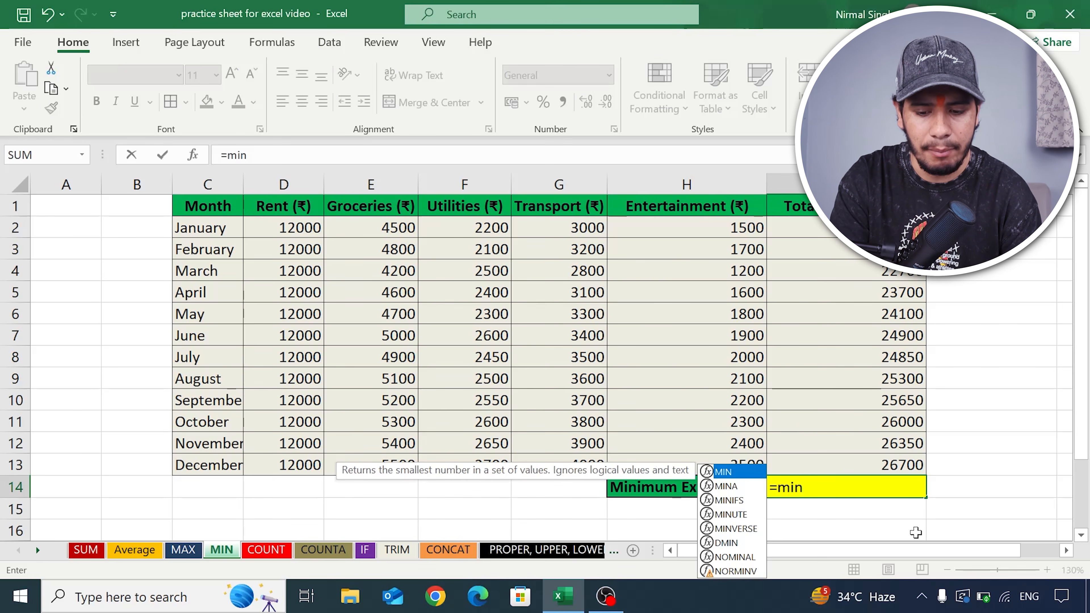
text(()
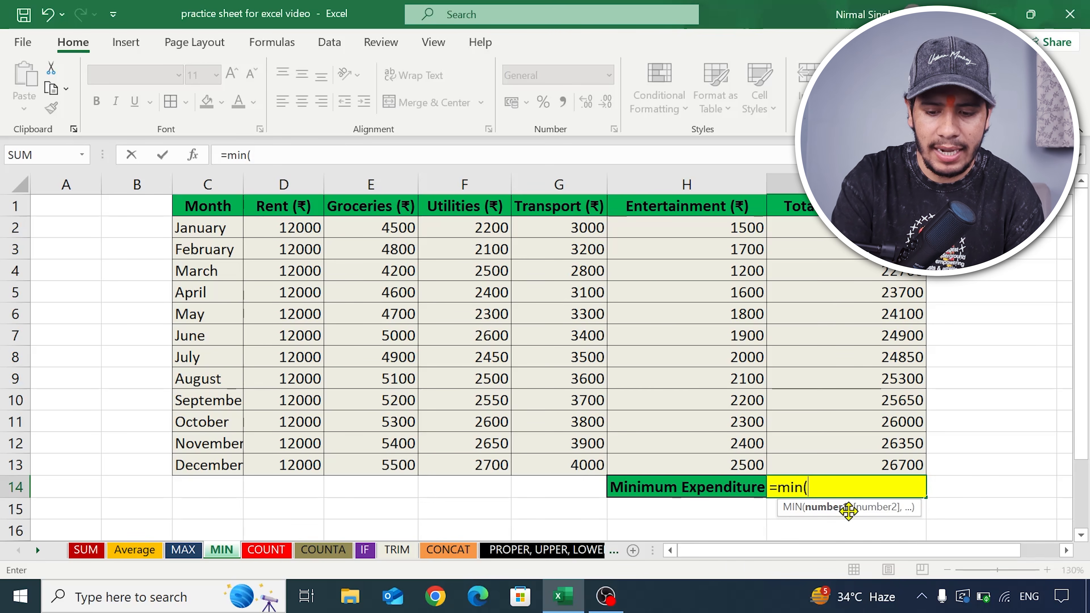
click(862, 227)
drag(863, 228, 869, 464)
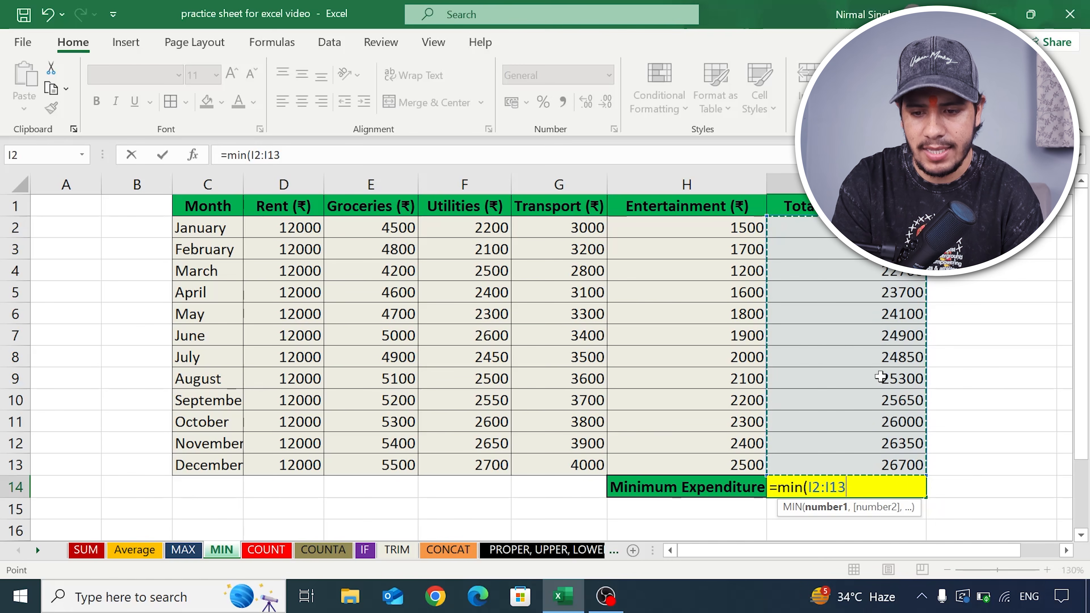
text())
key(Return)
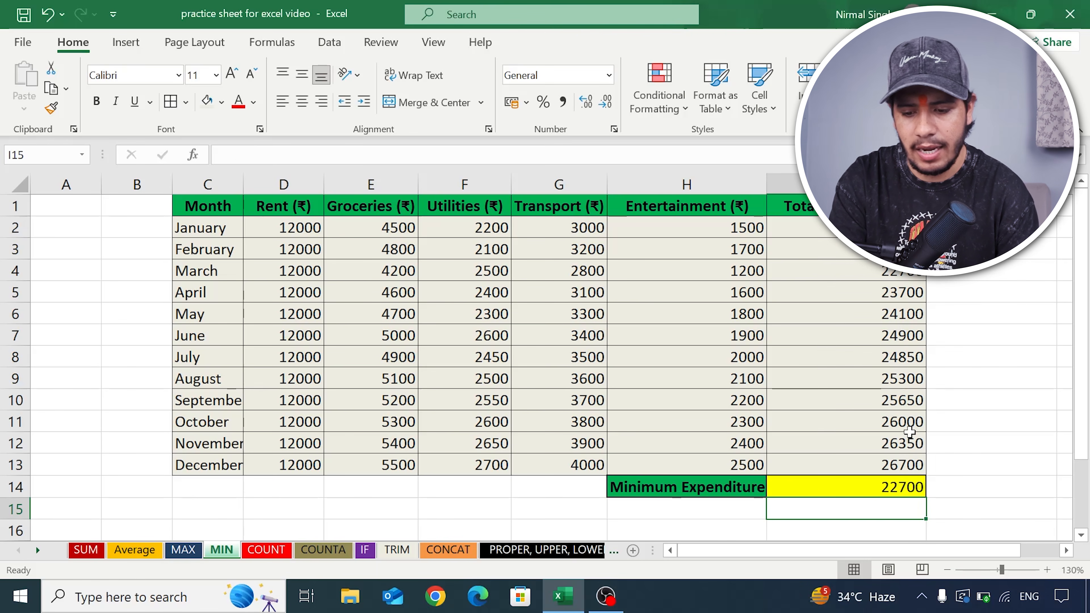
click(905, 485)
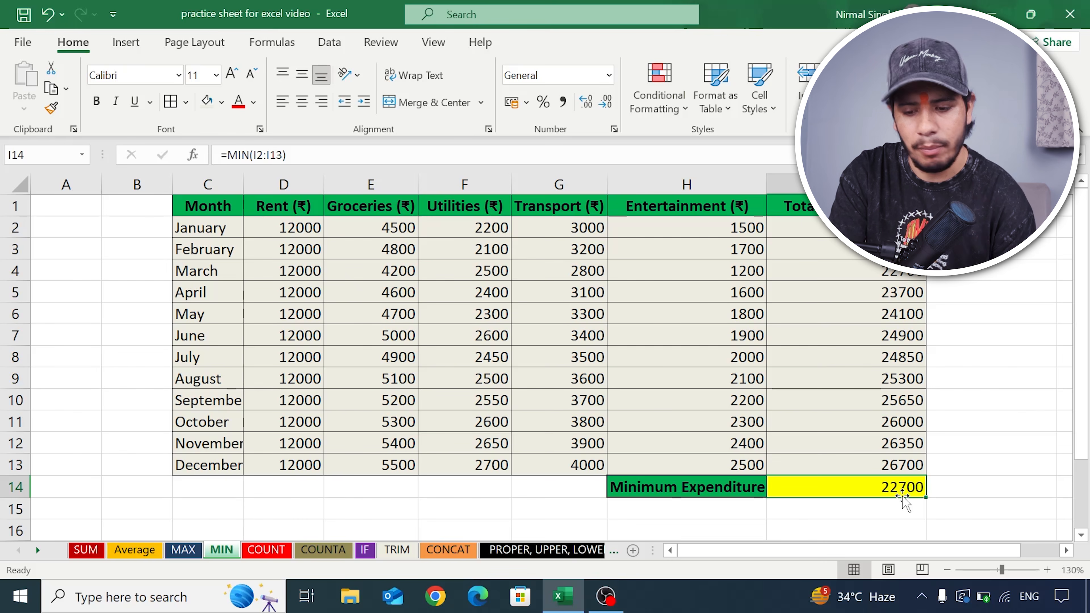
- Check the MIN formula in I14 against the monthly total expenses in I2:I13
drag(842, 227, 871, 460)
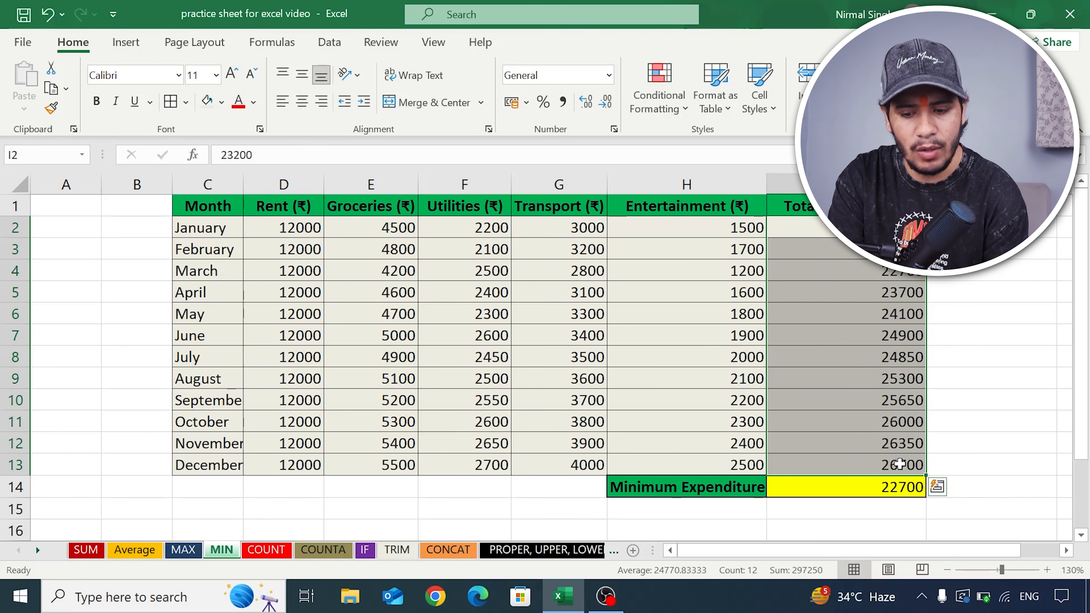
click(889, 493)
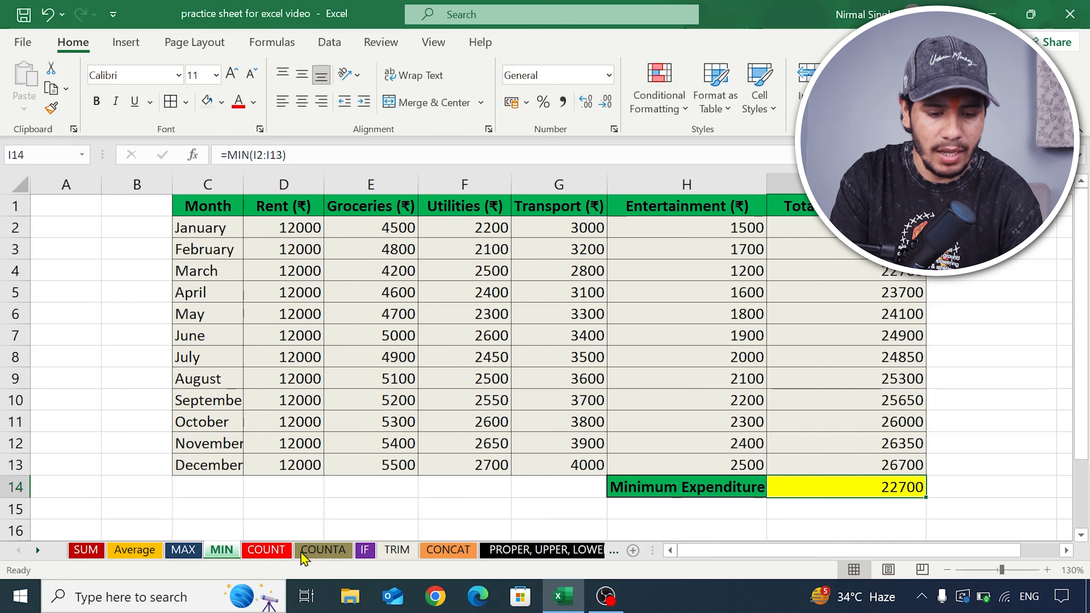
- On the COUNT sheet, enter "no updated" in the empty salary cell G5 and widen the Salary column to fit the text
click(271, 550)
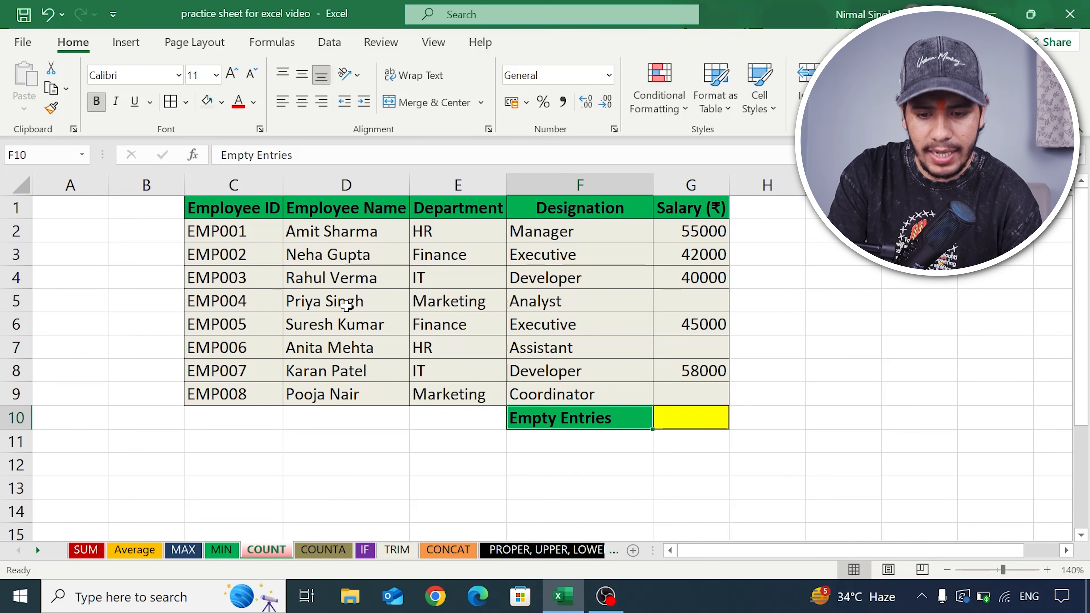
drag(687, 231, 703, 388)
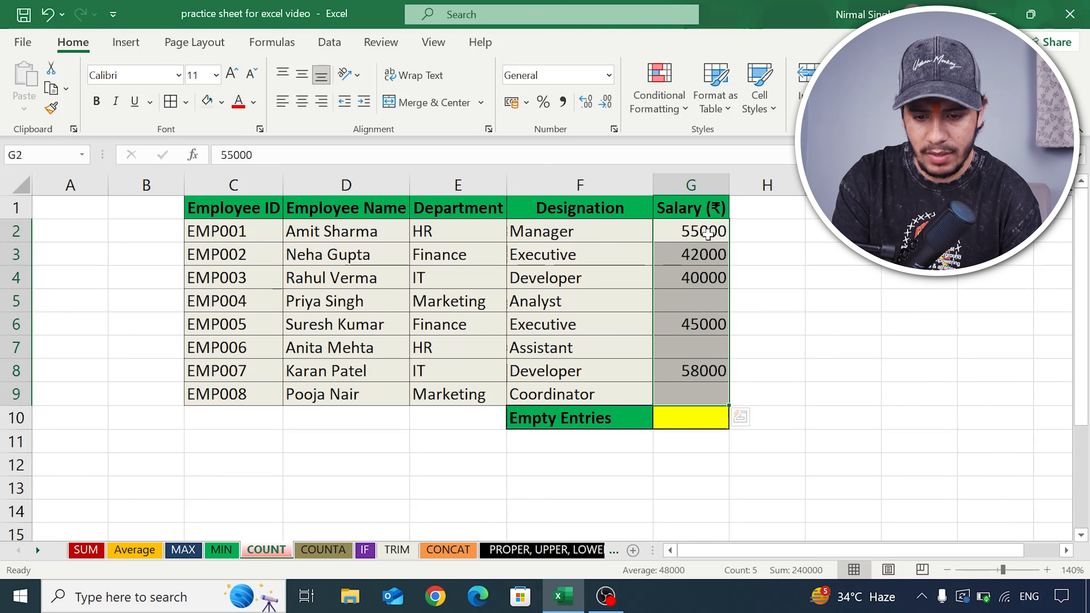
click(717, 300)
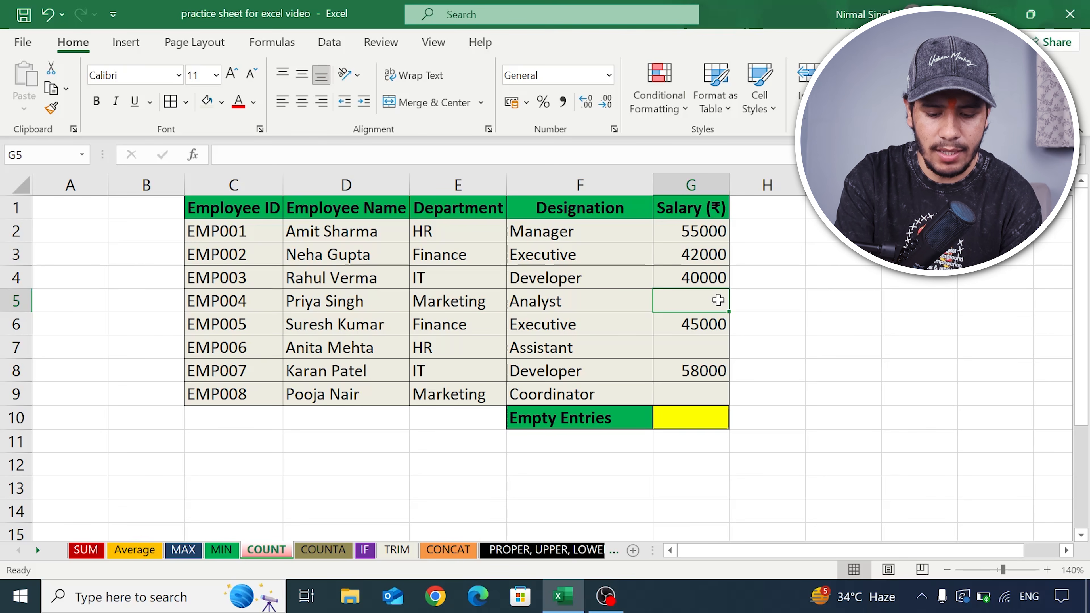
text(no )
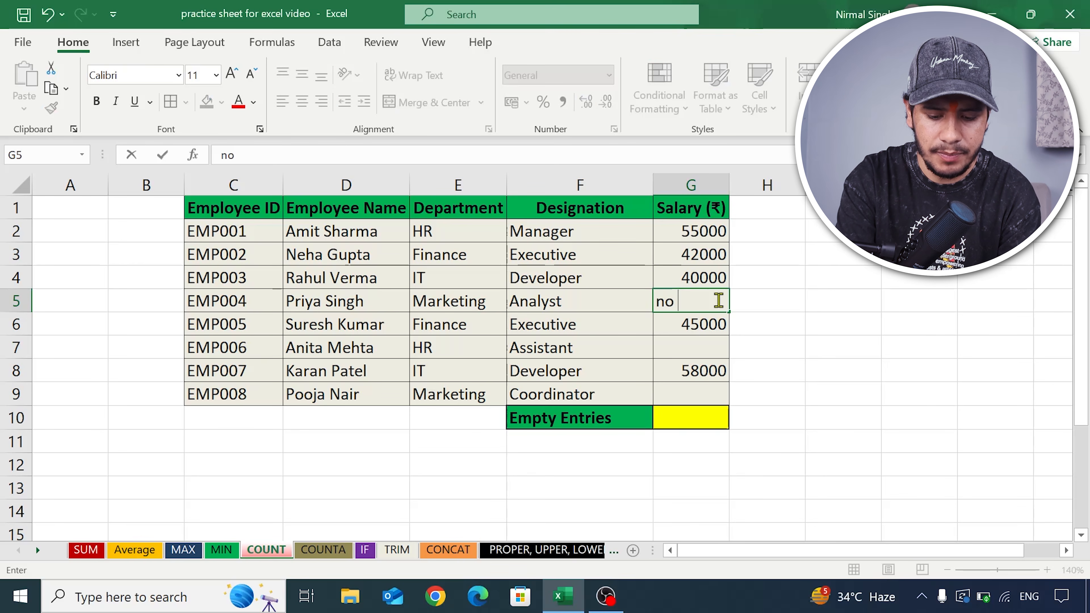
text(updated)
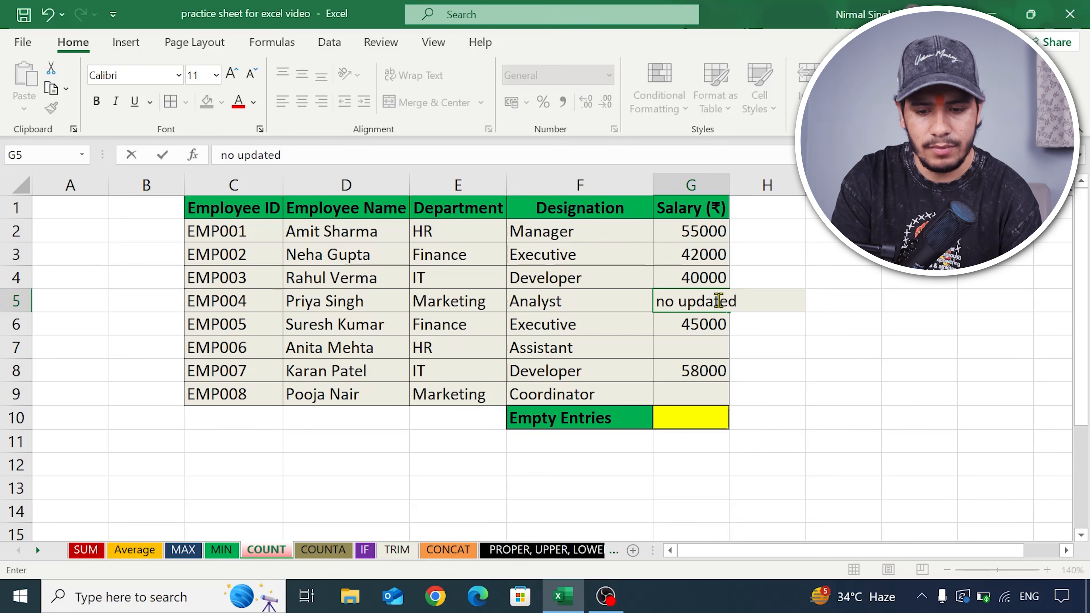
drag(732, 193, 745, 192)
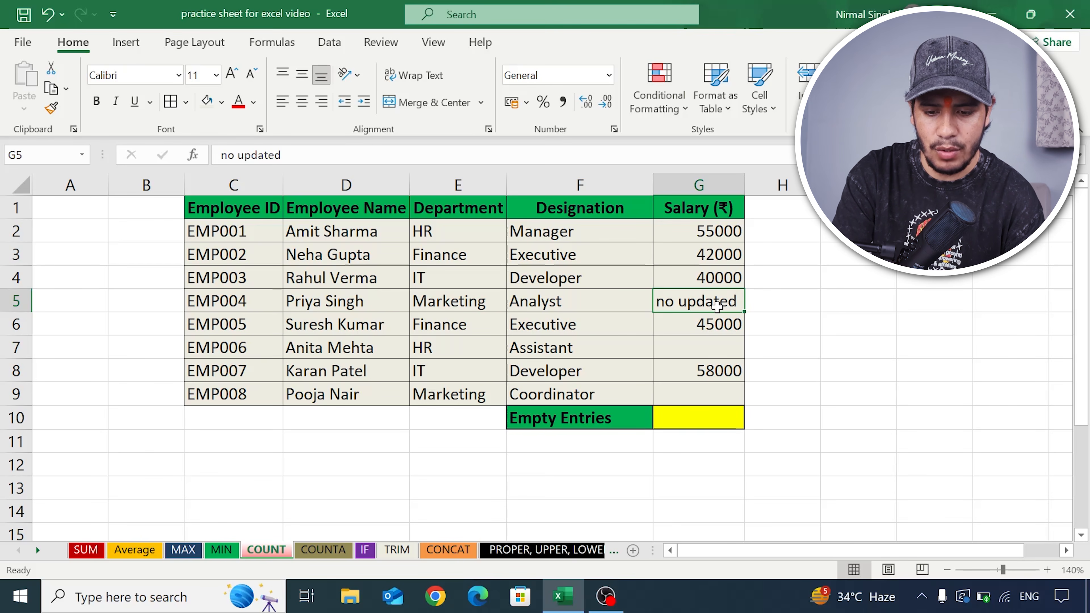
- Enter =COUNT(G2:G9) in the Empty Entries cell G10 to count the numeric salaries
click(720, 424)
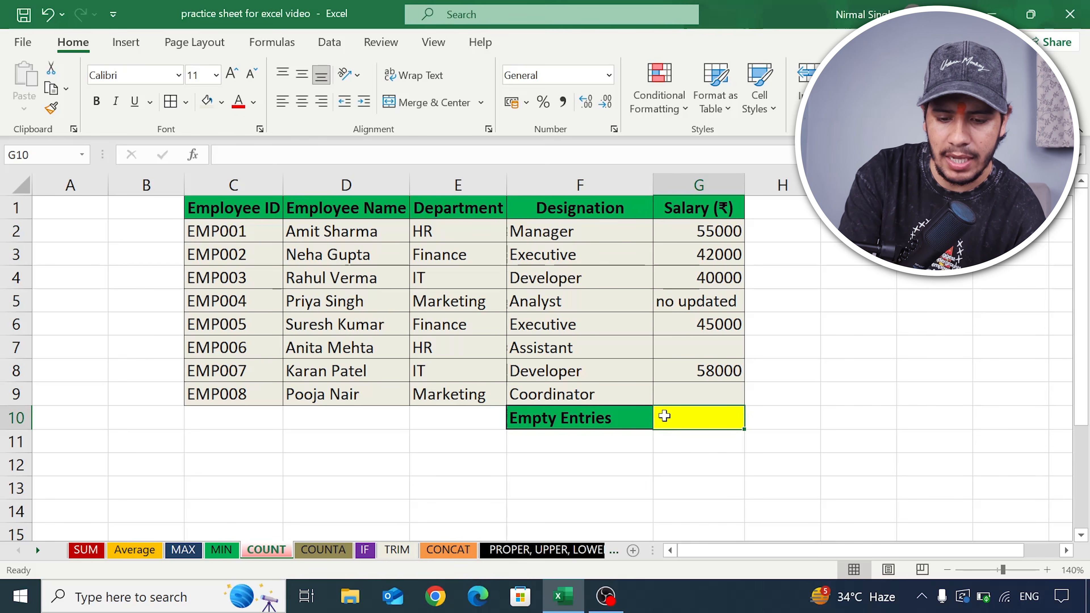
text(=)
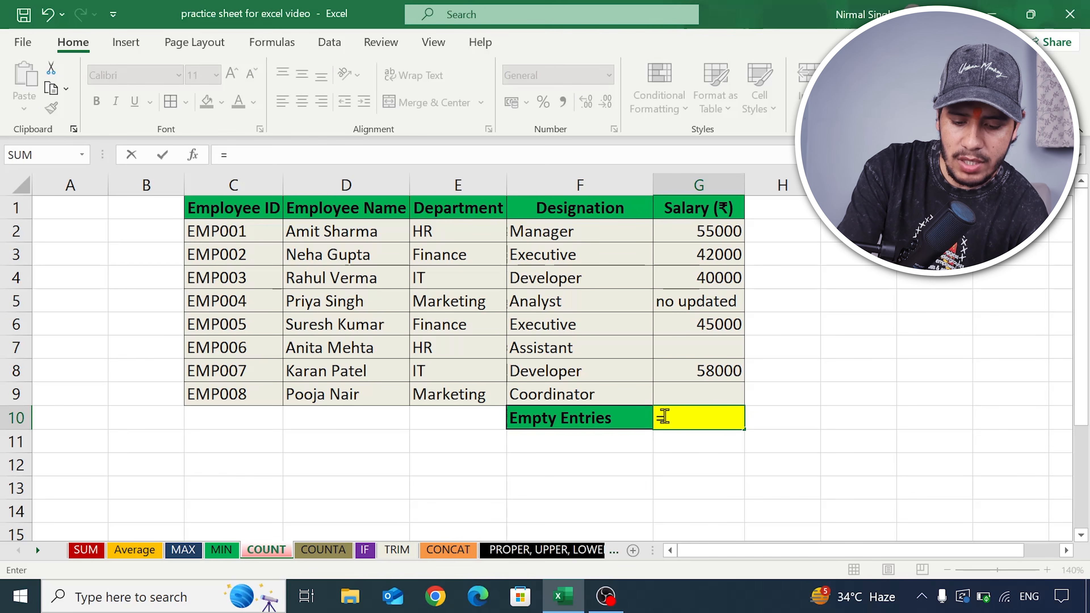
text(count)
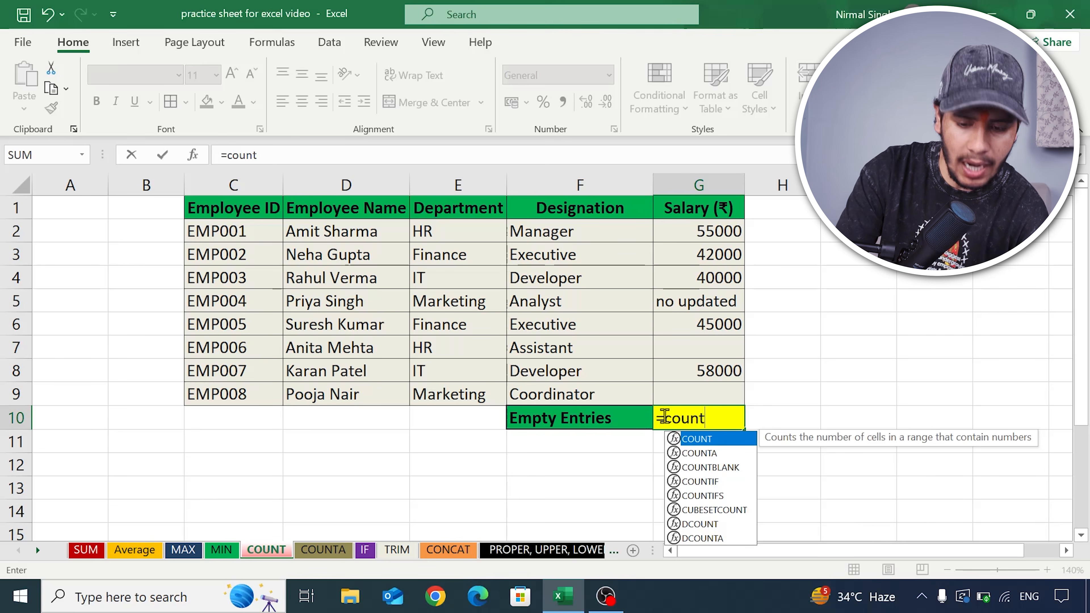
text(()
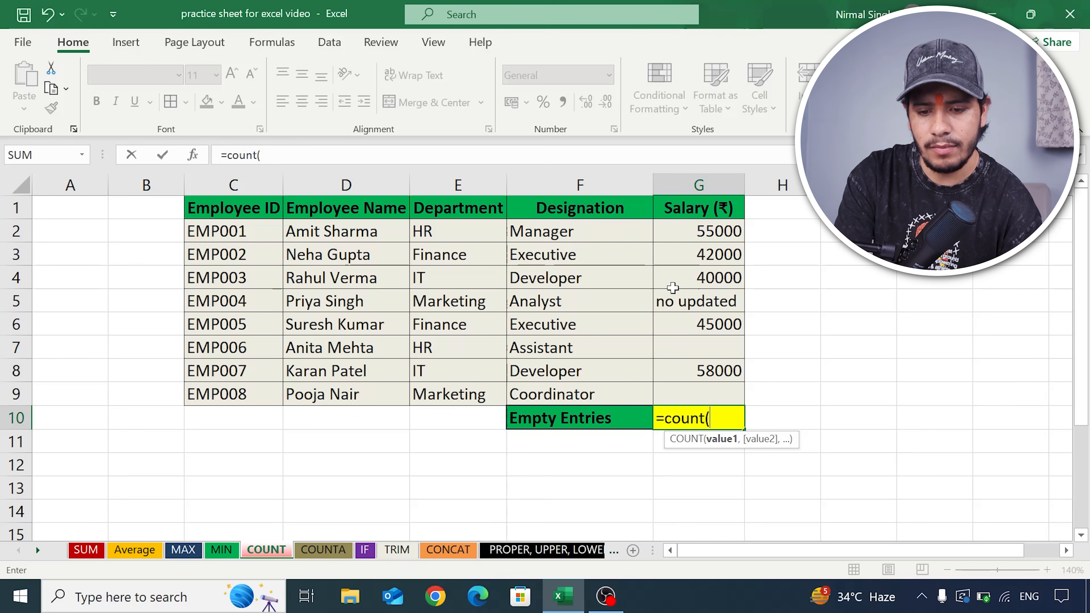
drag(686, 232, 721, 399)
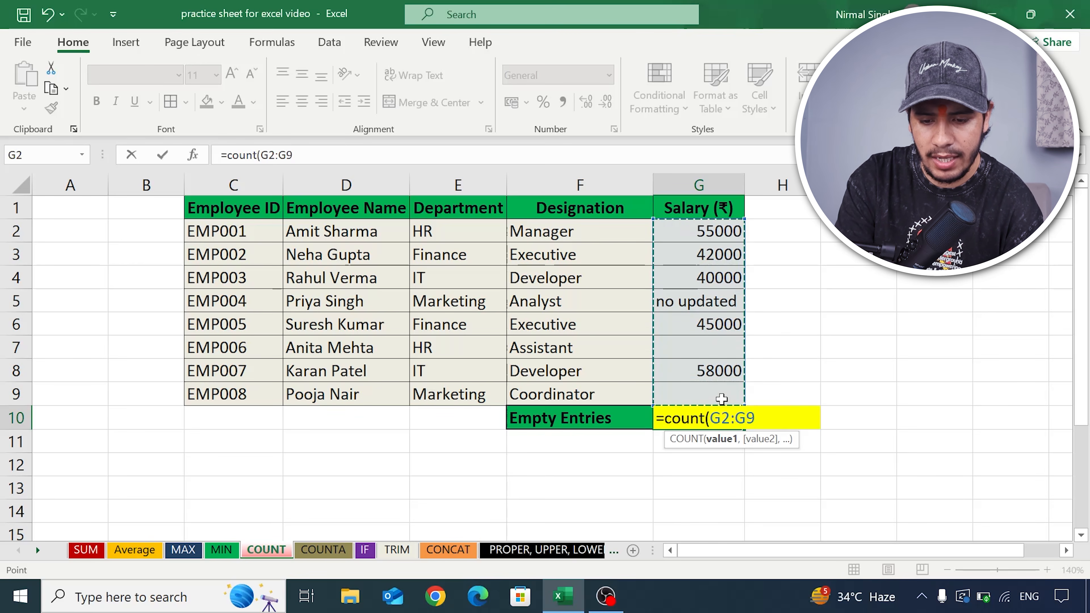
text())
key(Return)
click(722, 425)
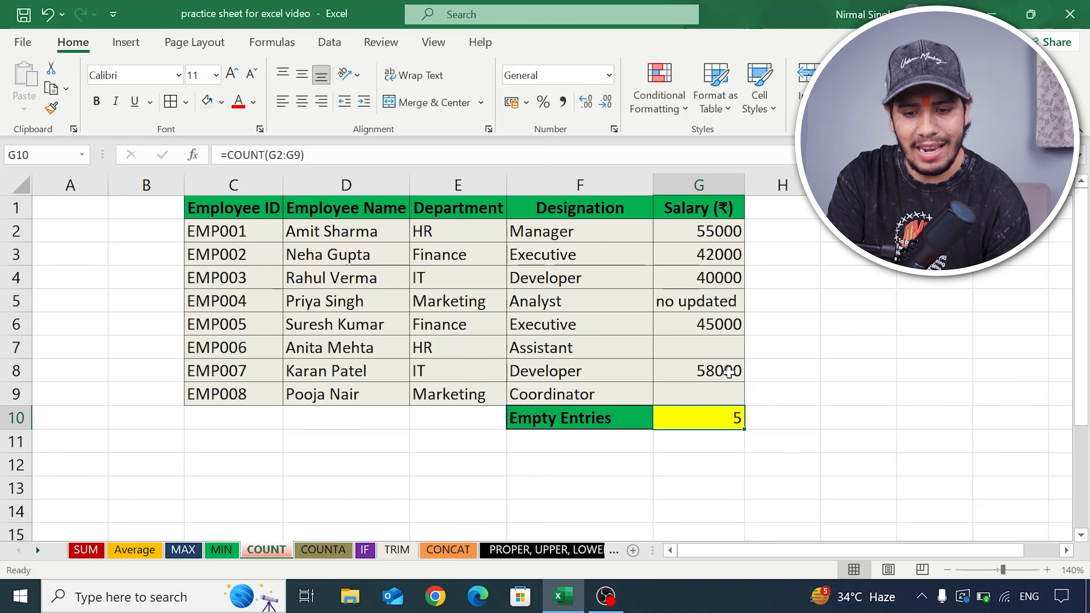
- Review the numeric salaries in G2, G3, G4, G6 and G8 and the text entry in G5 against the COUNT formula in G10
click(728, 231)
click(724, 255)
click(721, 282)
click(724, 324)
click(726, 369)
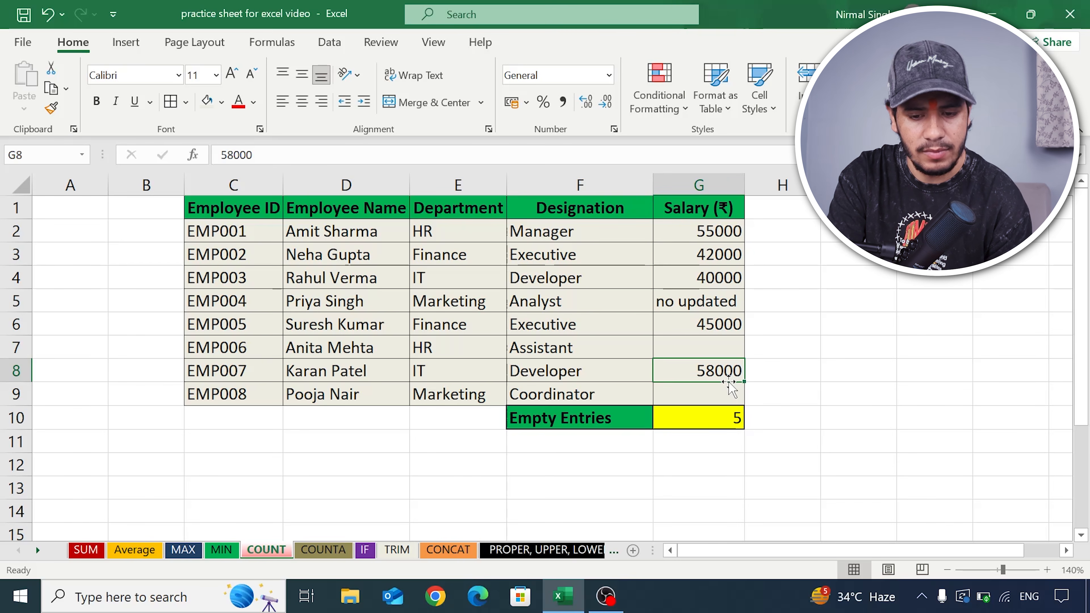
click(738, 419)
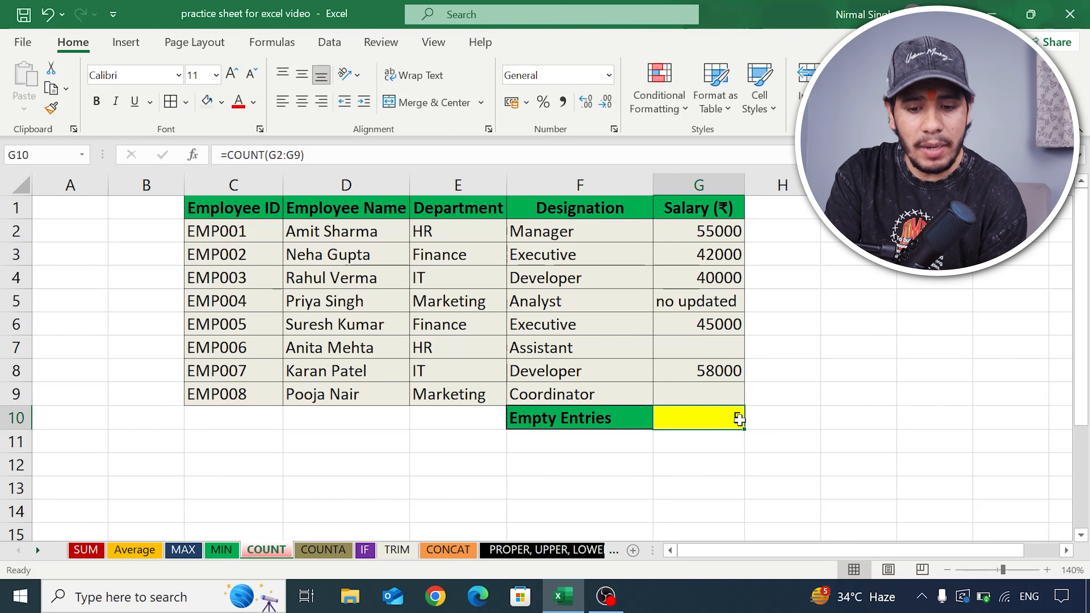
click(701, 303)
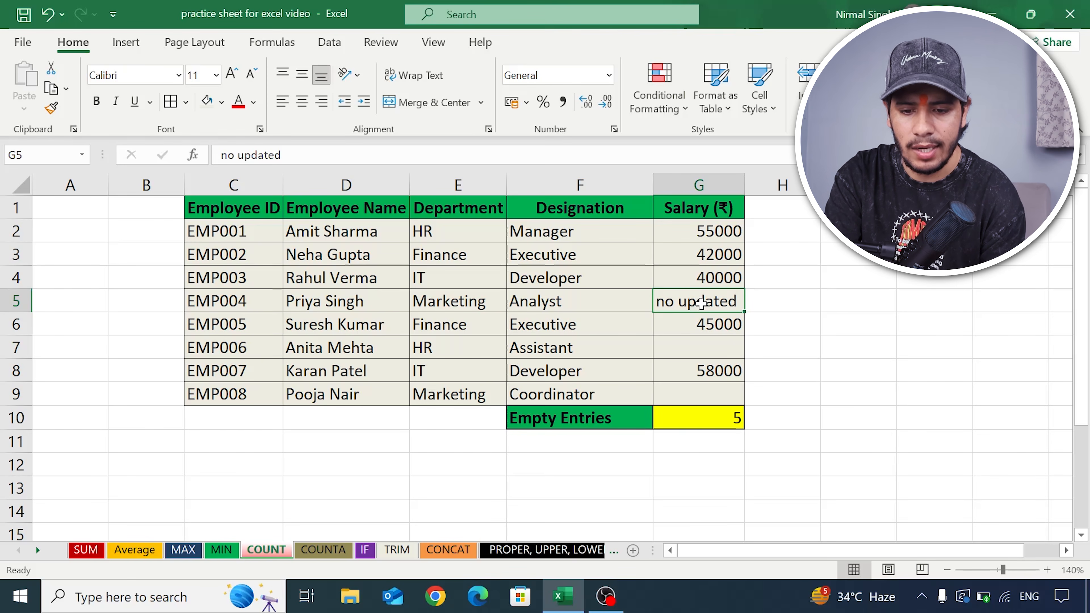
click(716, 233)
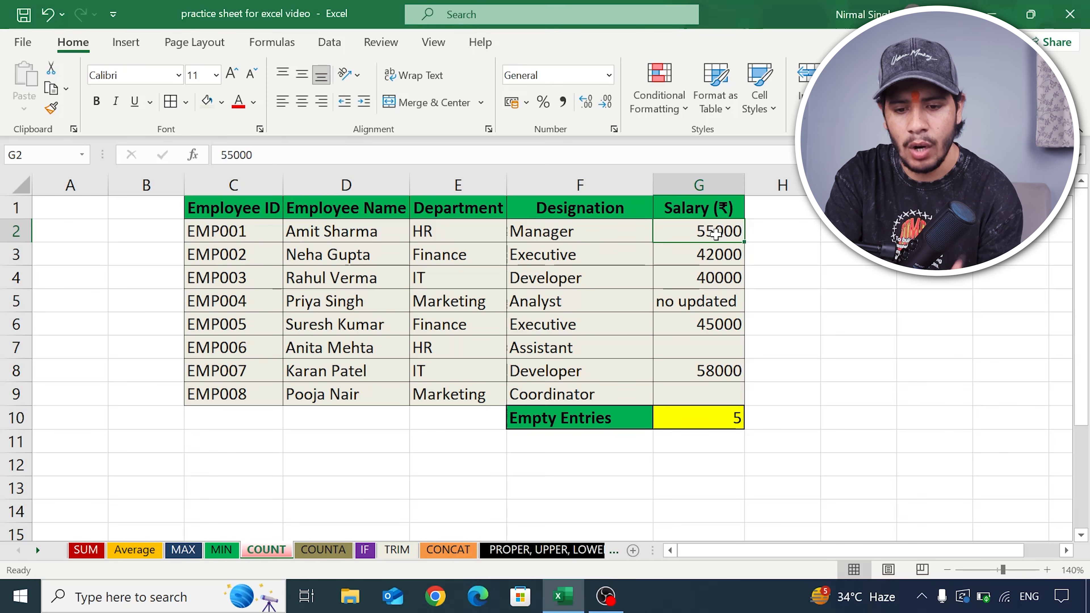
- Clear the text from salary cell G5 and recheck the COUNT formula in G10
click(700, 299)
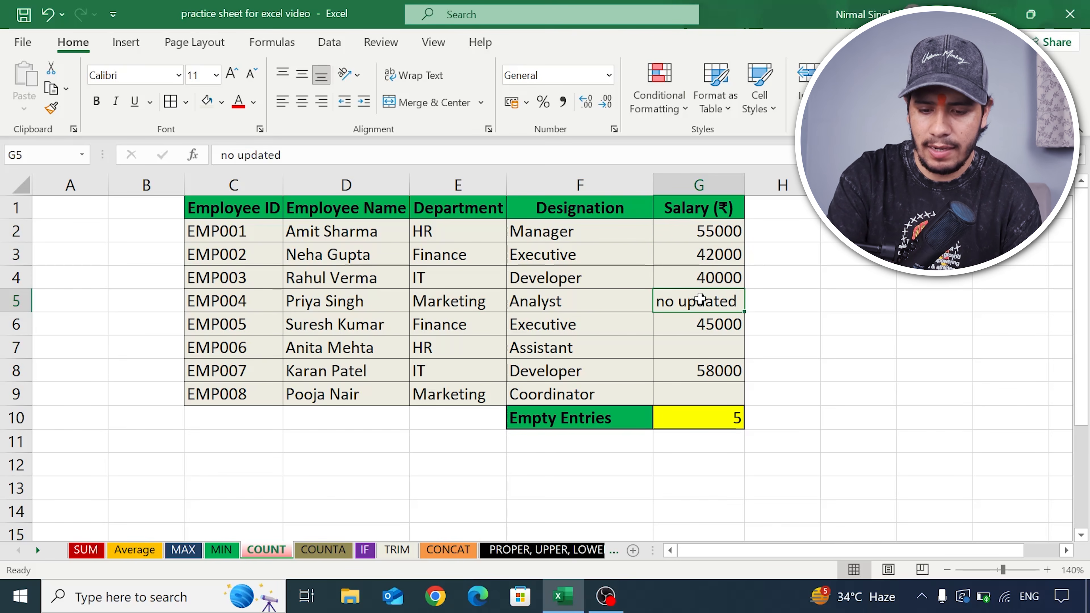
key(Delete)
click(718, 416)
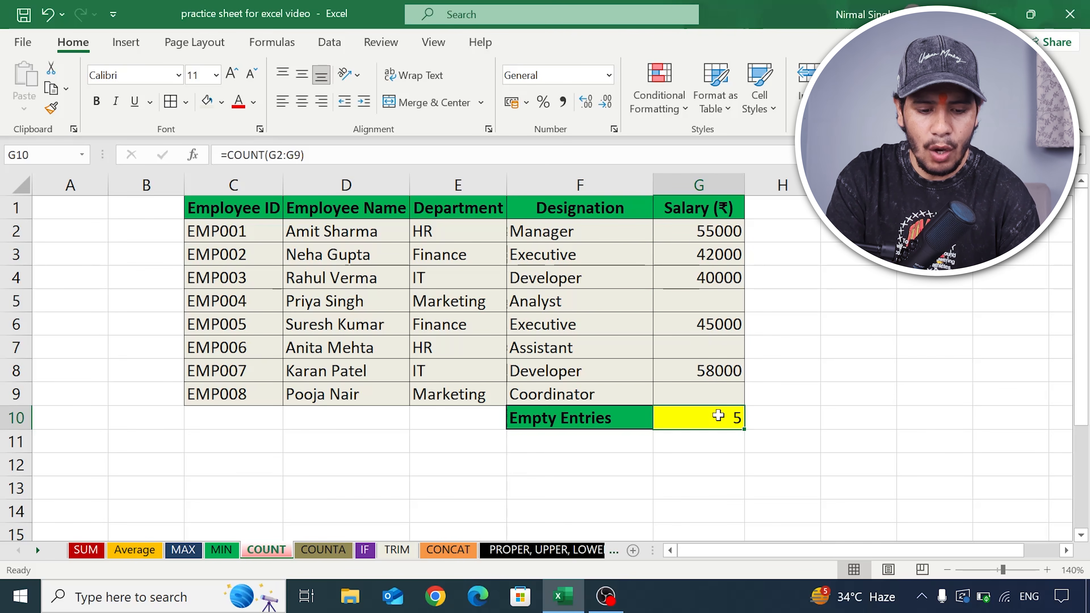
- Switch to the COUNTA sheet and compare the numeric contact in F2 with the text contact in F5
click(343, 551)
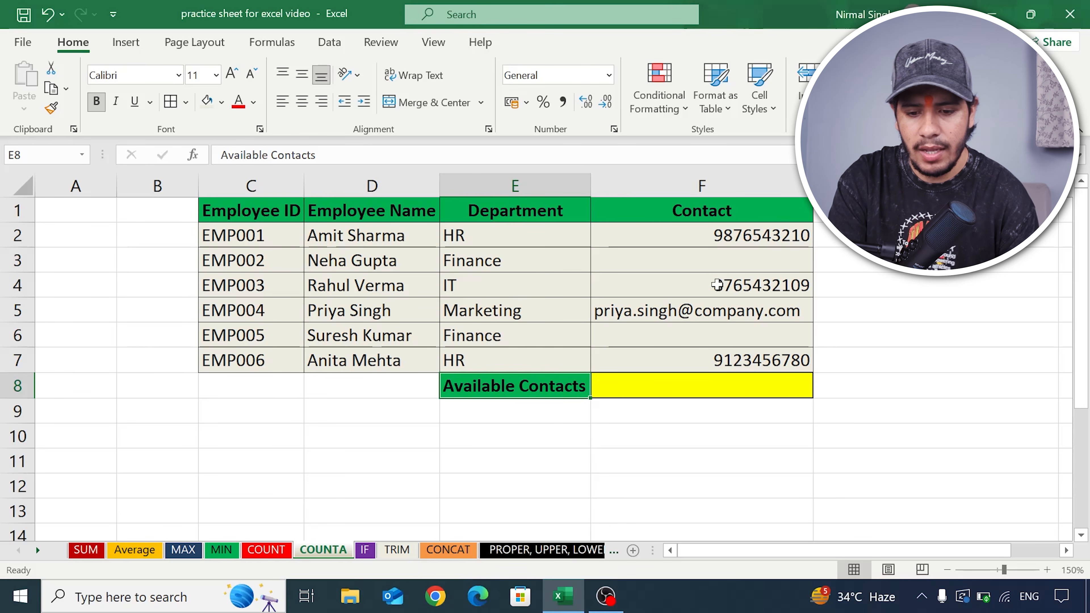
click(749, 235)
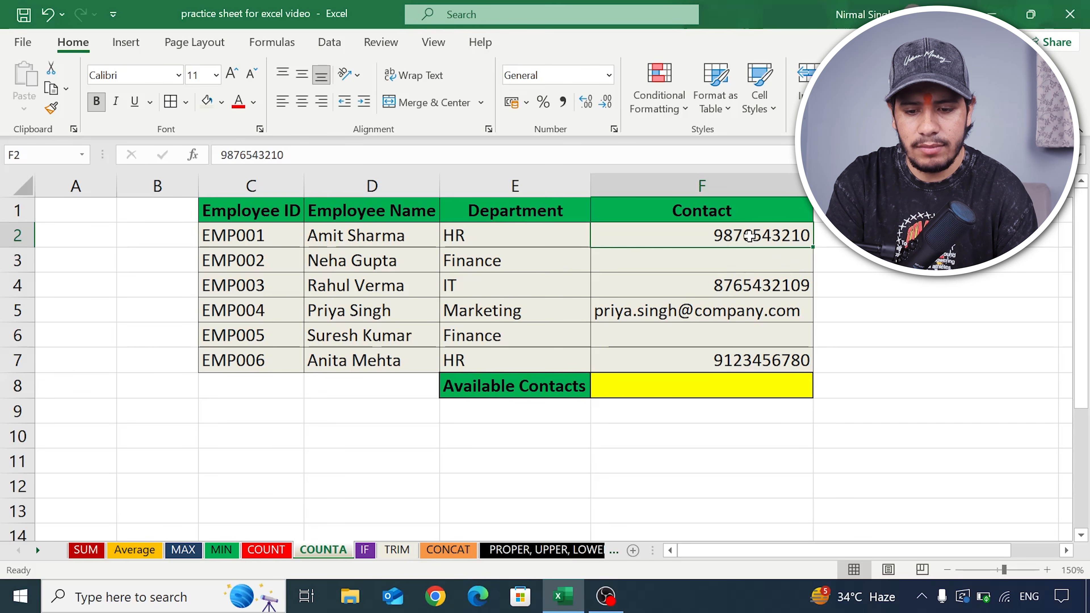
click(725, 317)
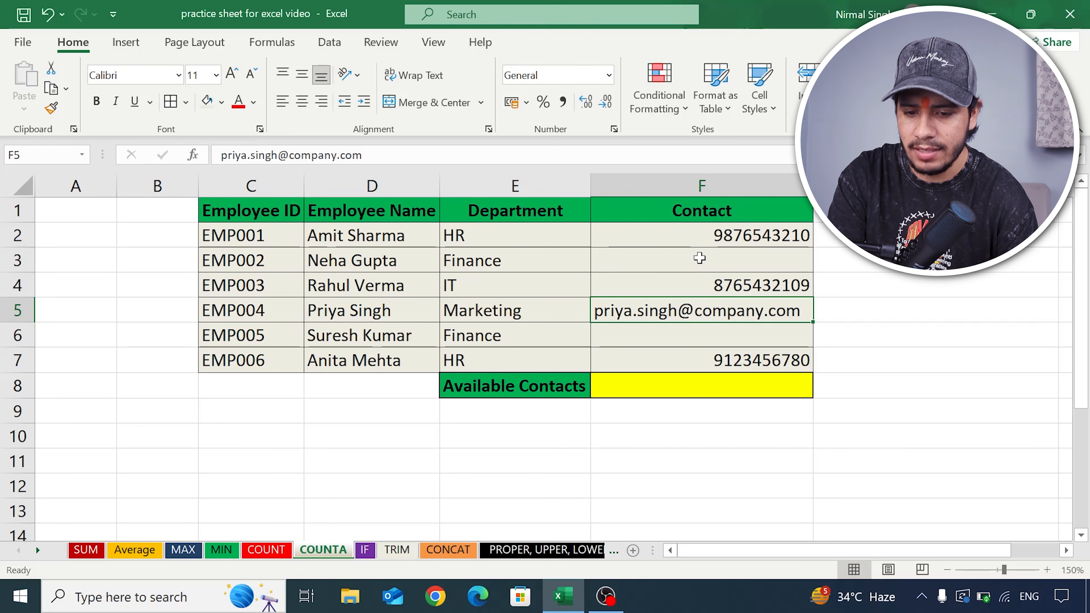
click(738, 242)
click(725, 304)
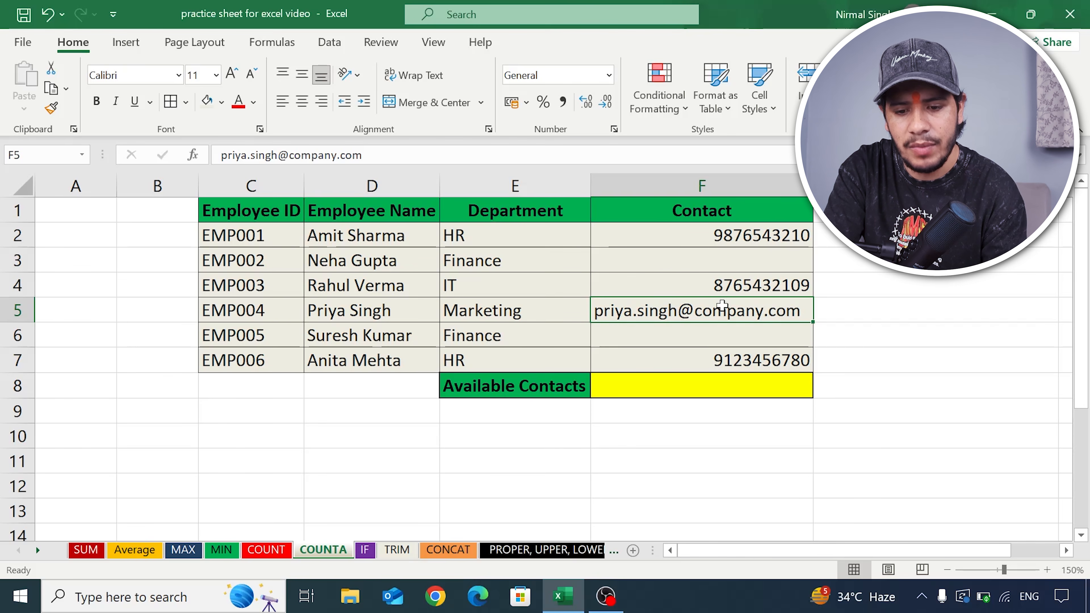
- Enter =COUNTA(F2:F7) in the Available Contacts cell F8 of the COUNTA sheet to count the non-empty contacts
click(672, 385)
text(=)
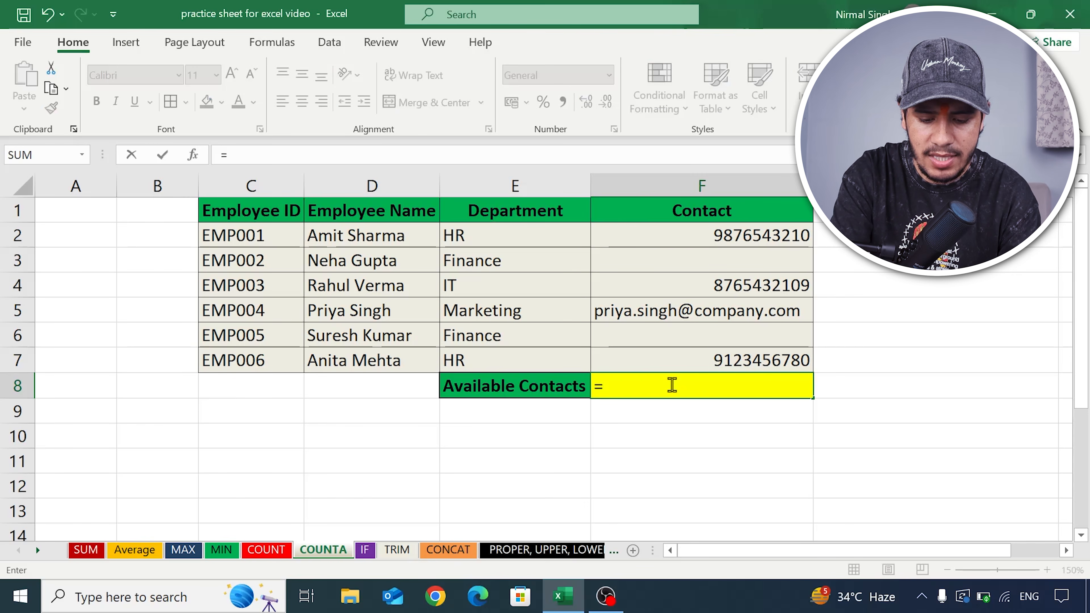
text(counta)
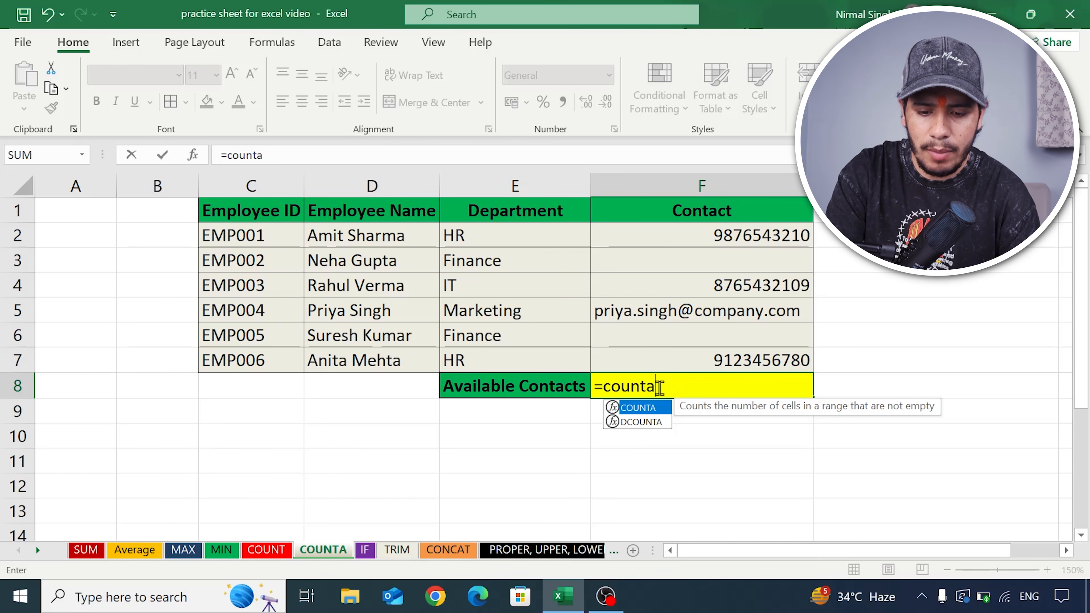
text(()
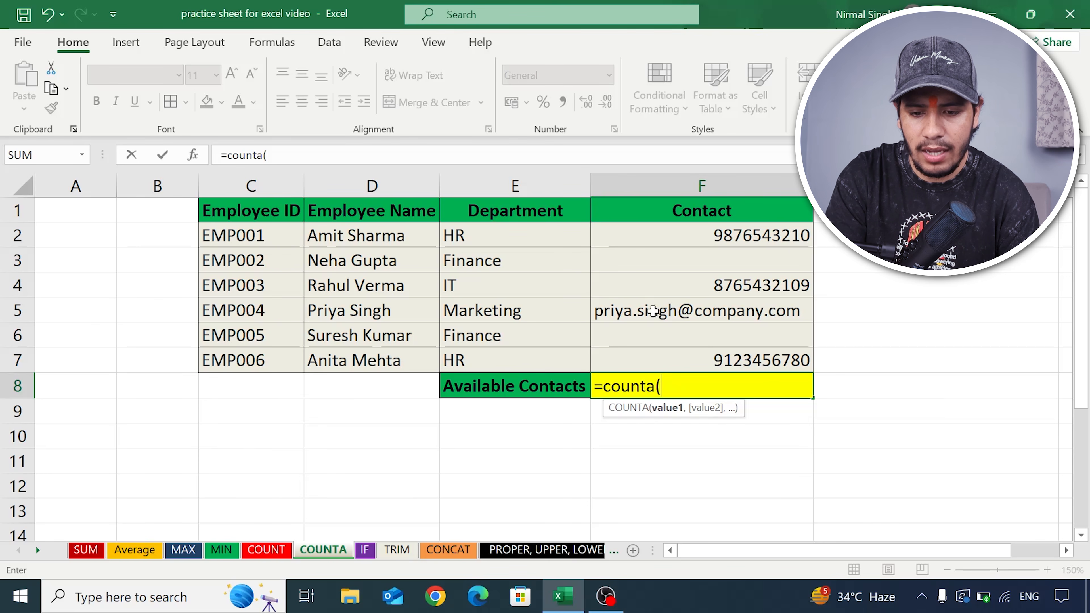
drag(657, 235, 684, 357)
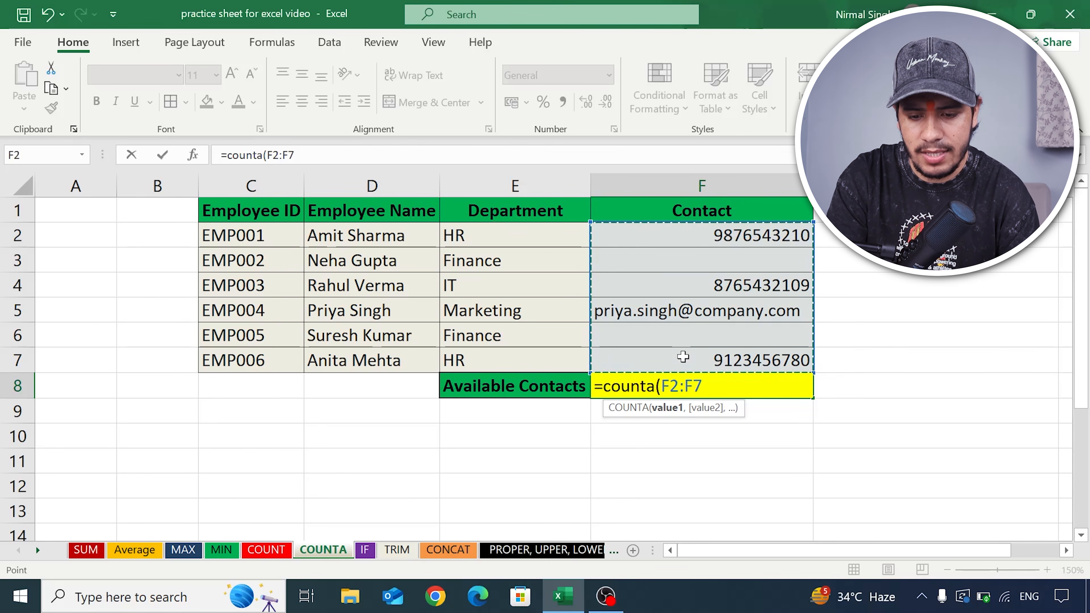
text())
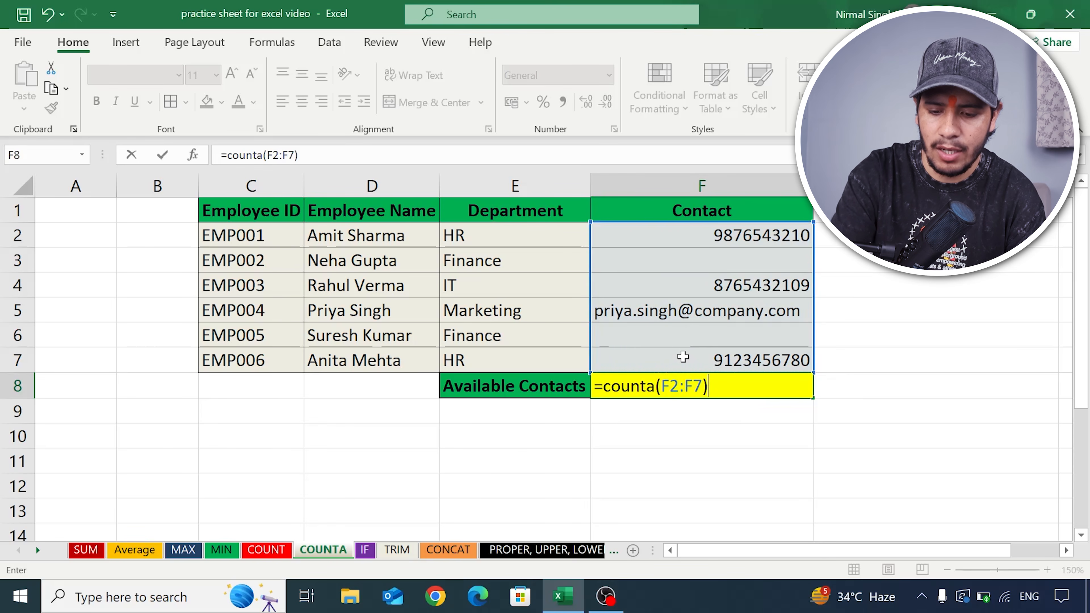
key(Return)
click(689, 393)
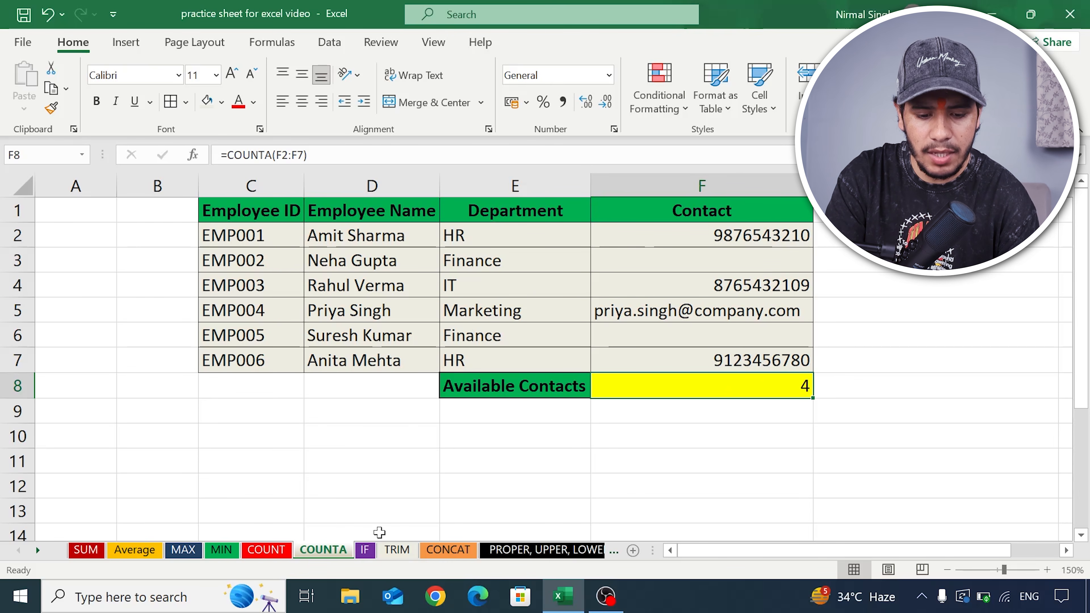
- Switch to the IF sheet and examine the Price values for Shoes and Watch alongside their empty Discount cells
click(366, 550)
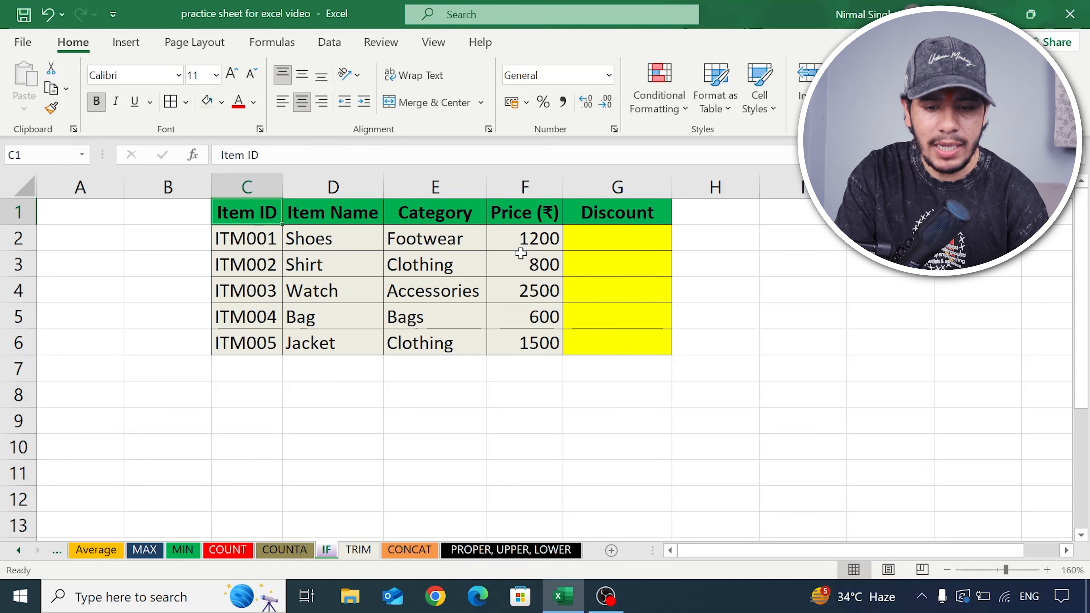
click(582, 243)
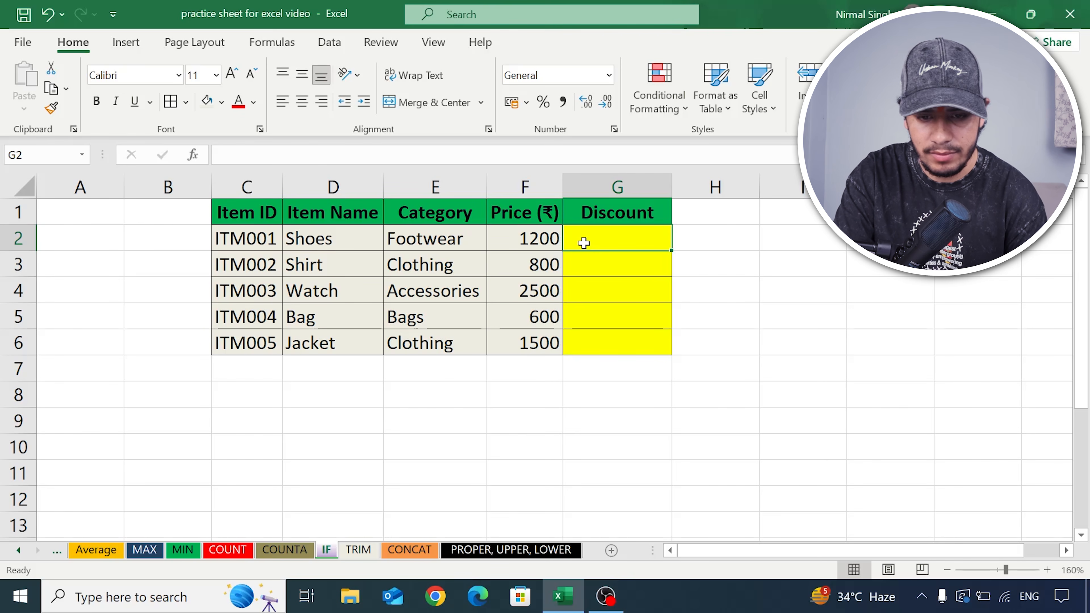
click(521, 246)
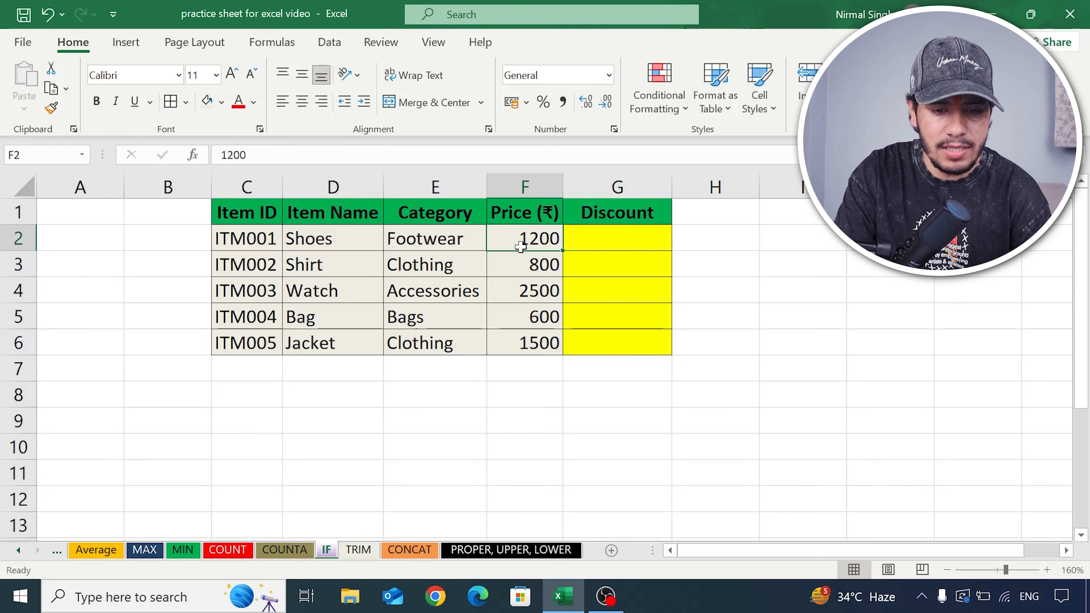
click(577, 244)
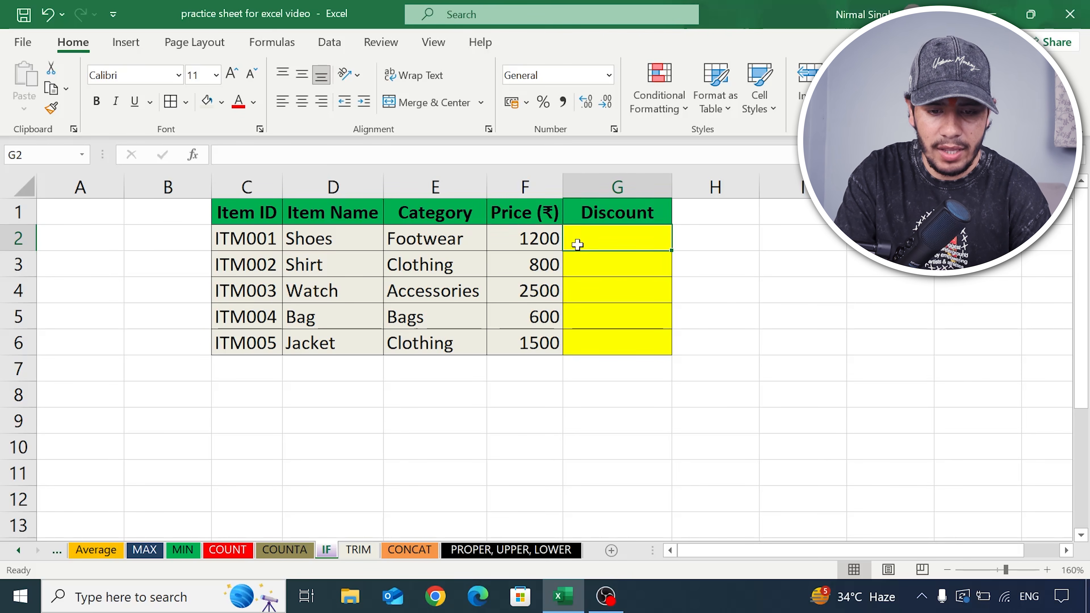
click(616, 286)
click(524, 290)
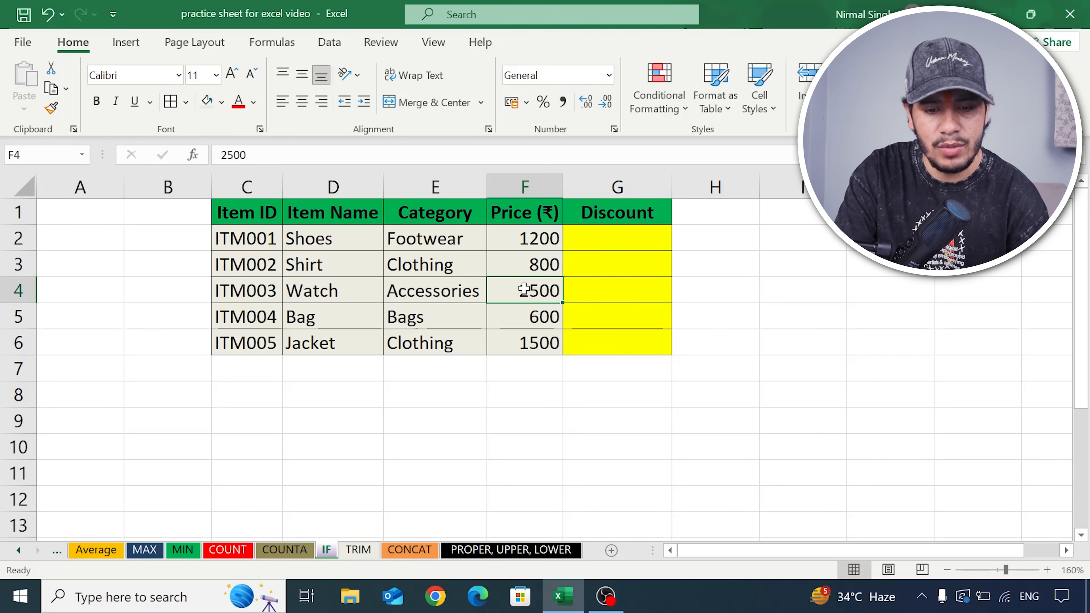
- Start an IF formula in the Shoes Discount cell G2 with the condition F2>1000
click(603, 291)
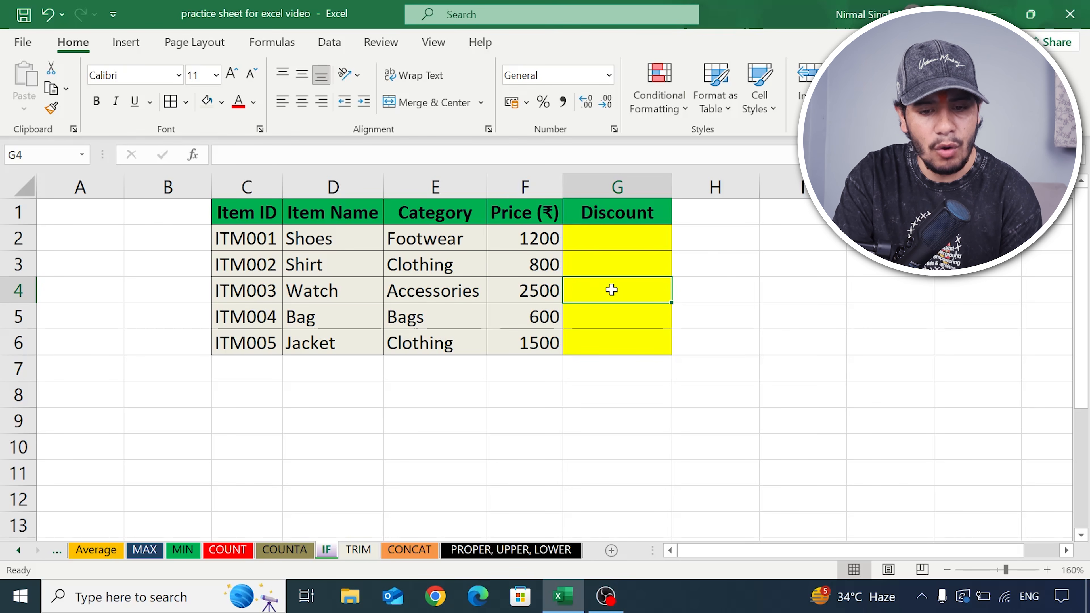
click(601, 242)
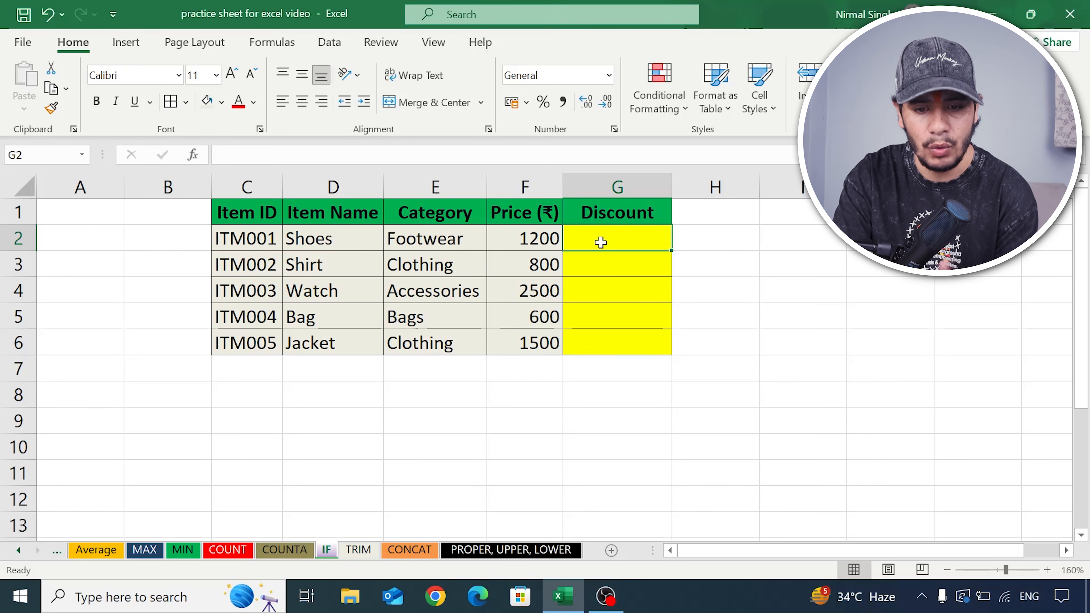
click(542, 239)
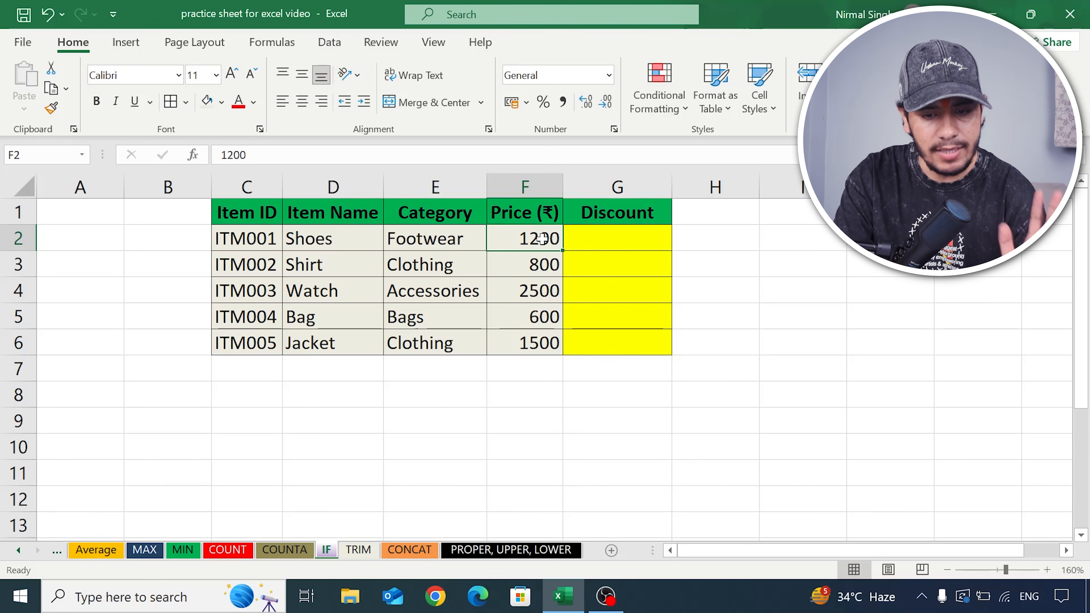
click(601, 237)
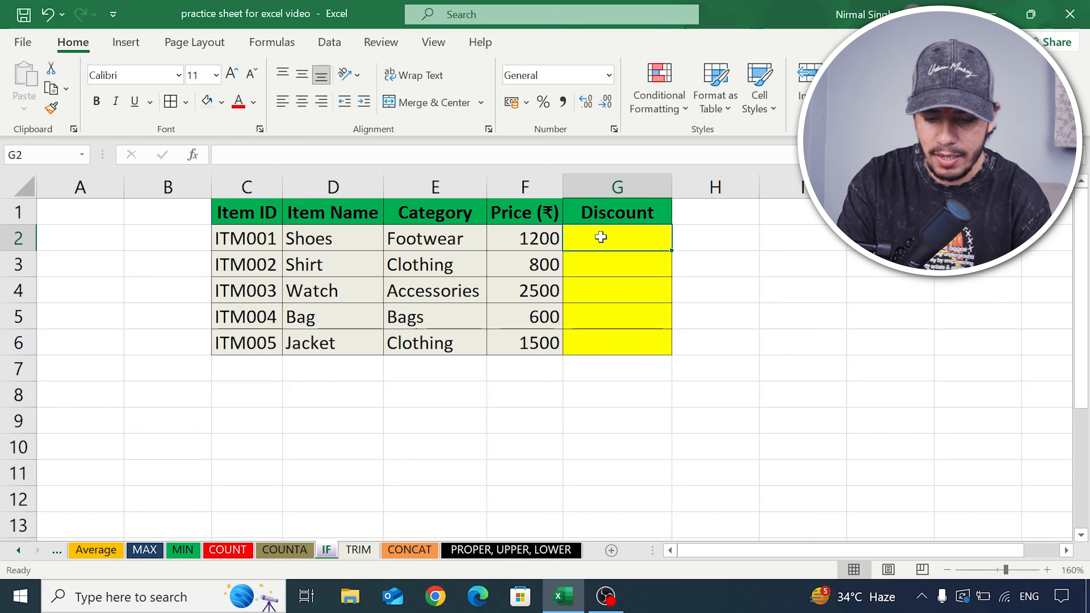
text(=)
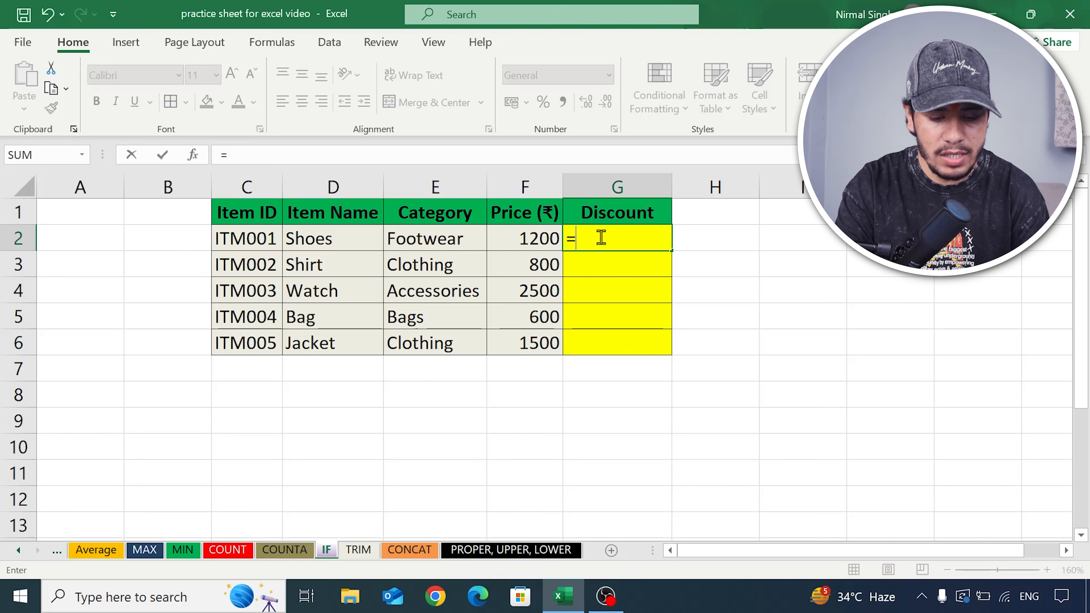
text(if)
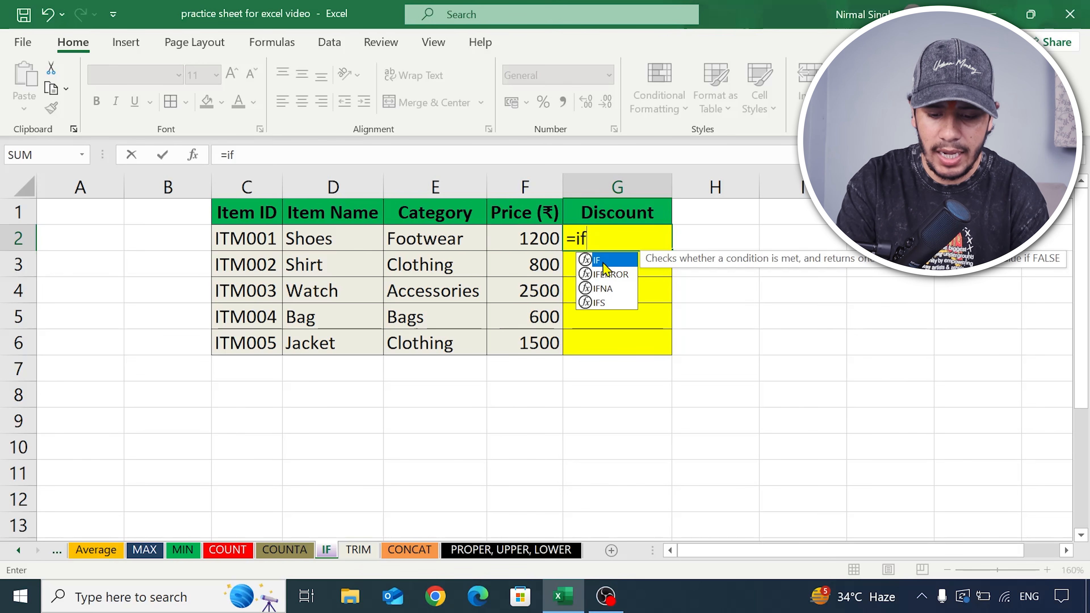
text(()
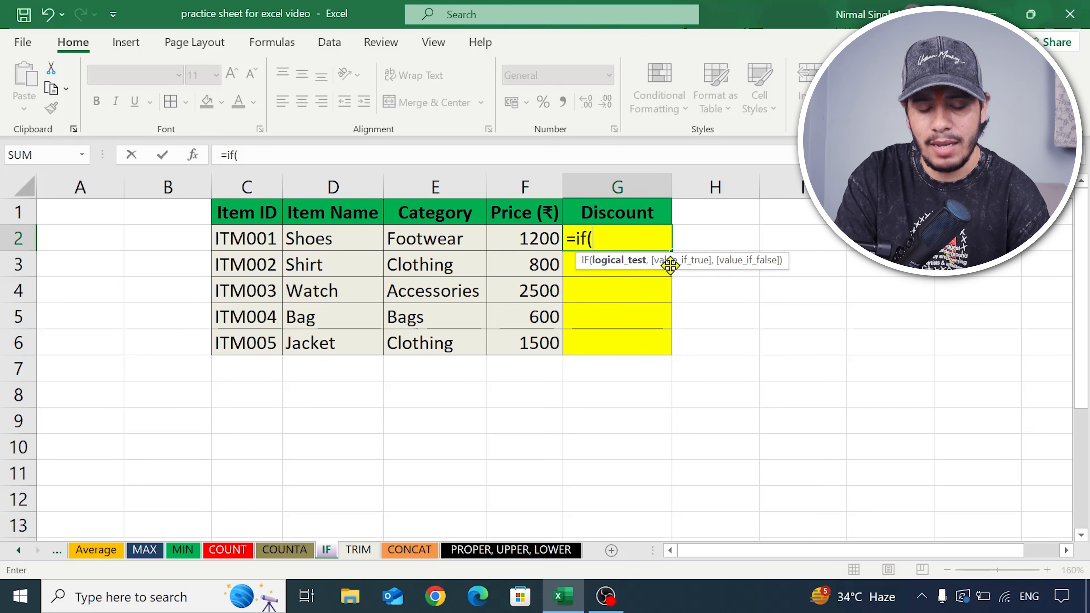
click(603, 239)
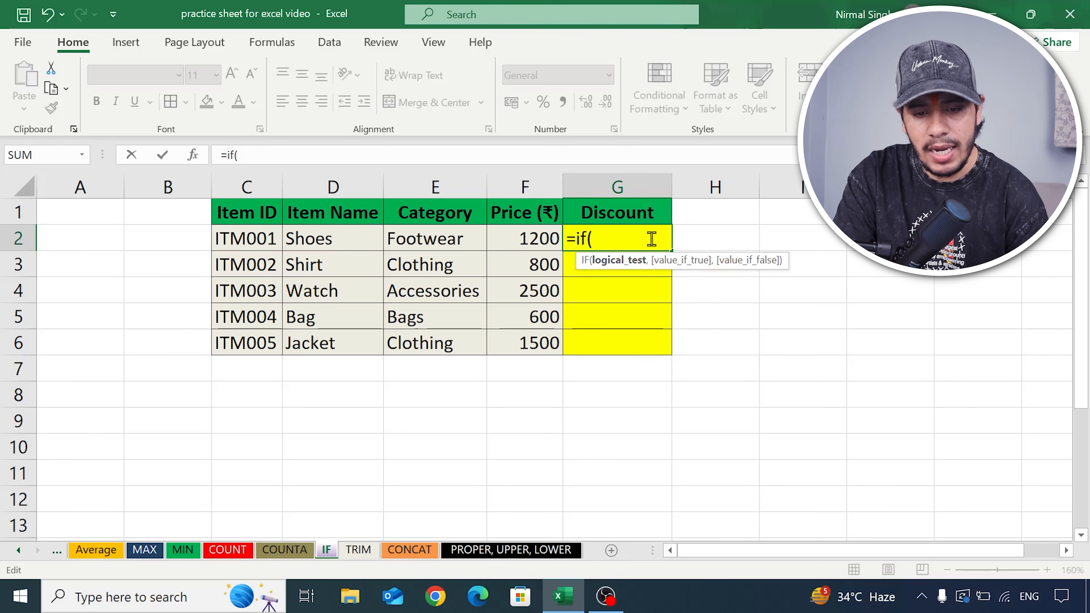
click(545, 243)
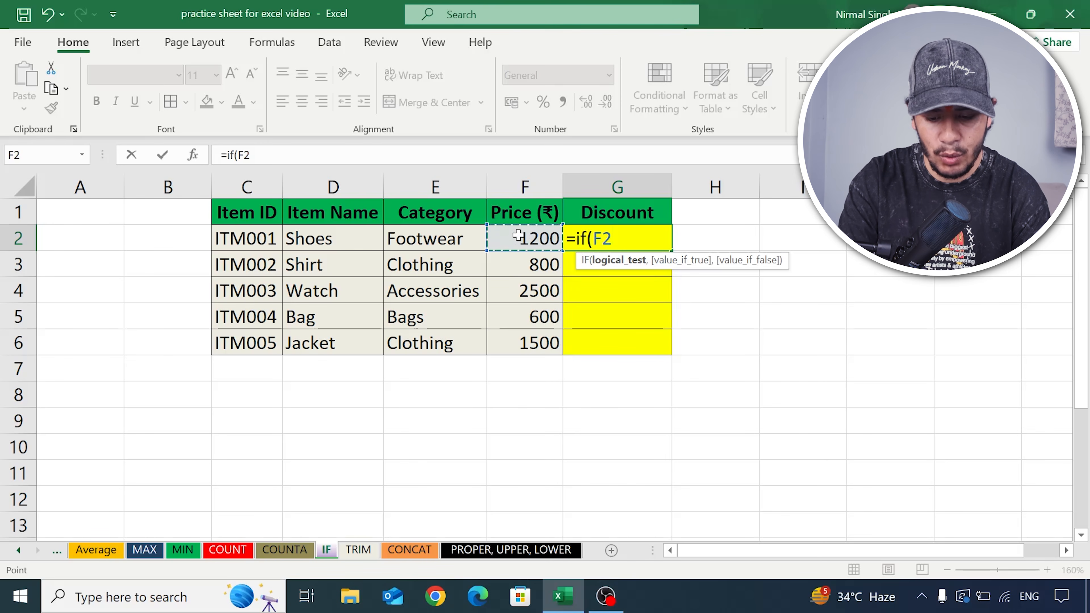
text(>1000)
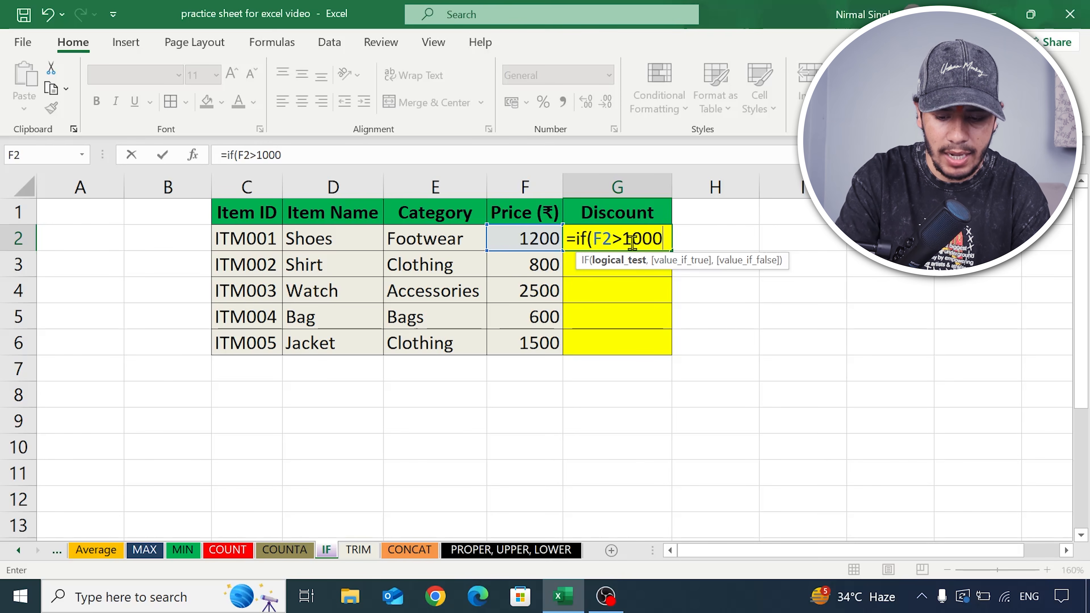
- Complete the G2 formula as =IF(F2>1000,"Discount","Not Discount") by adding the true and false results
text(")
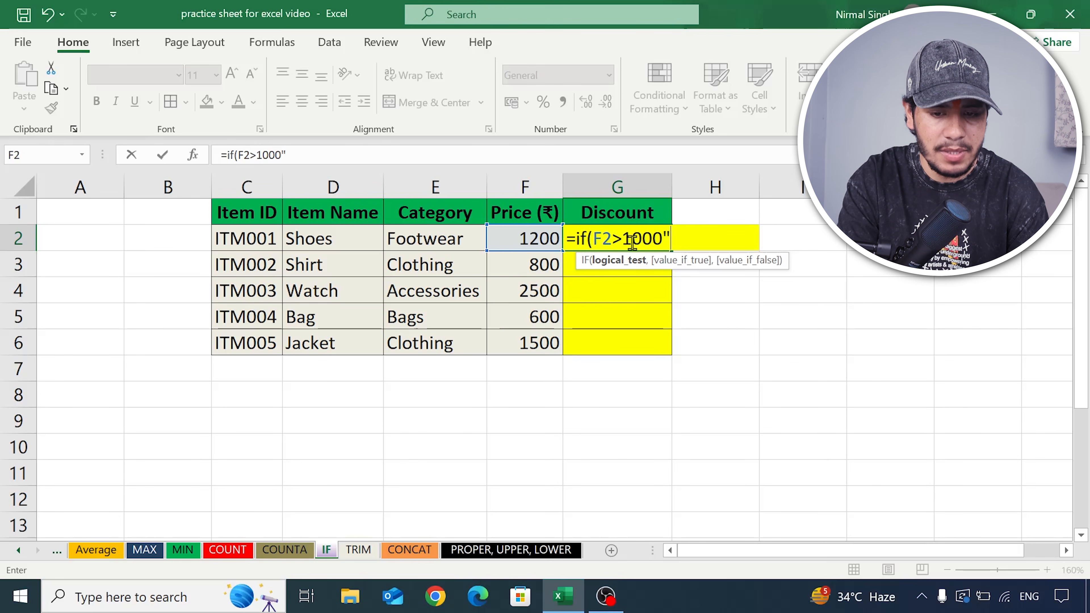
text(,)
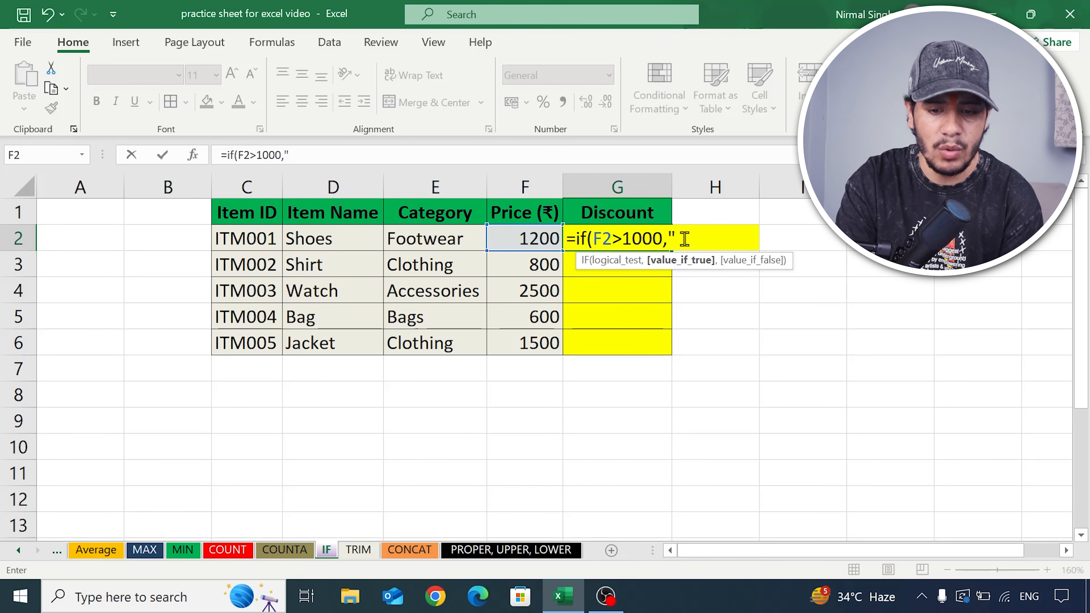
text(Discount)
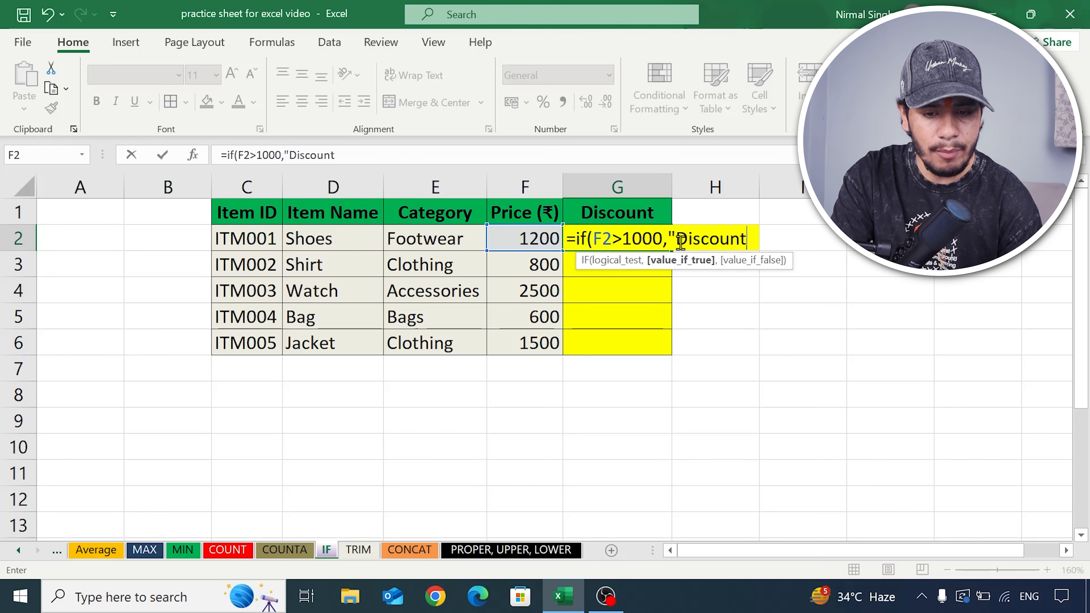
text(")
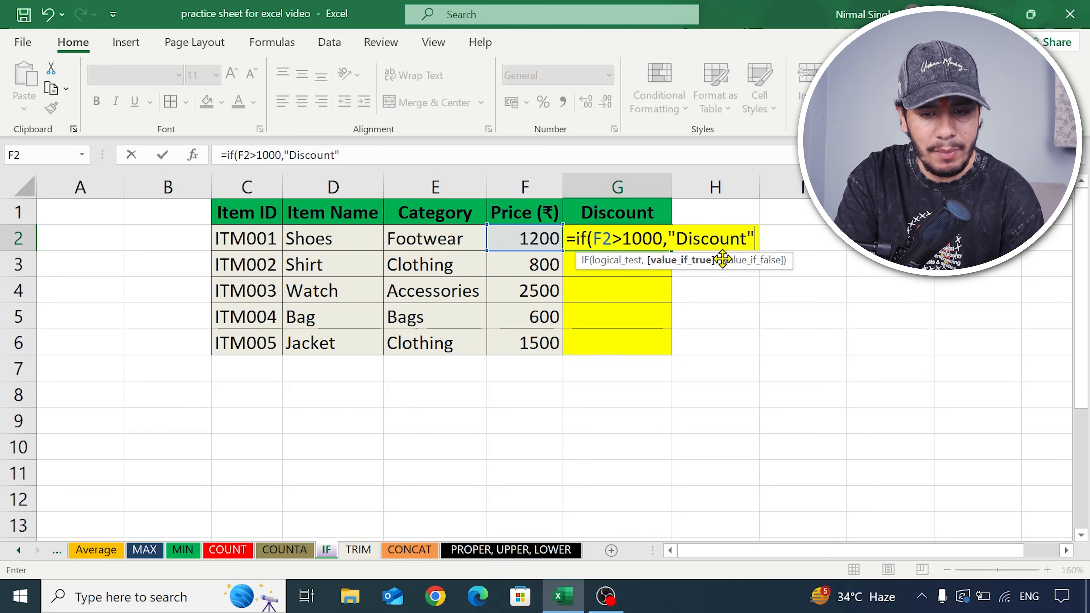
text(,)
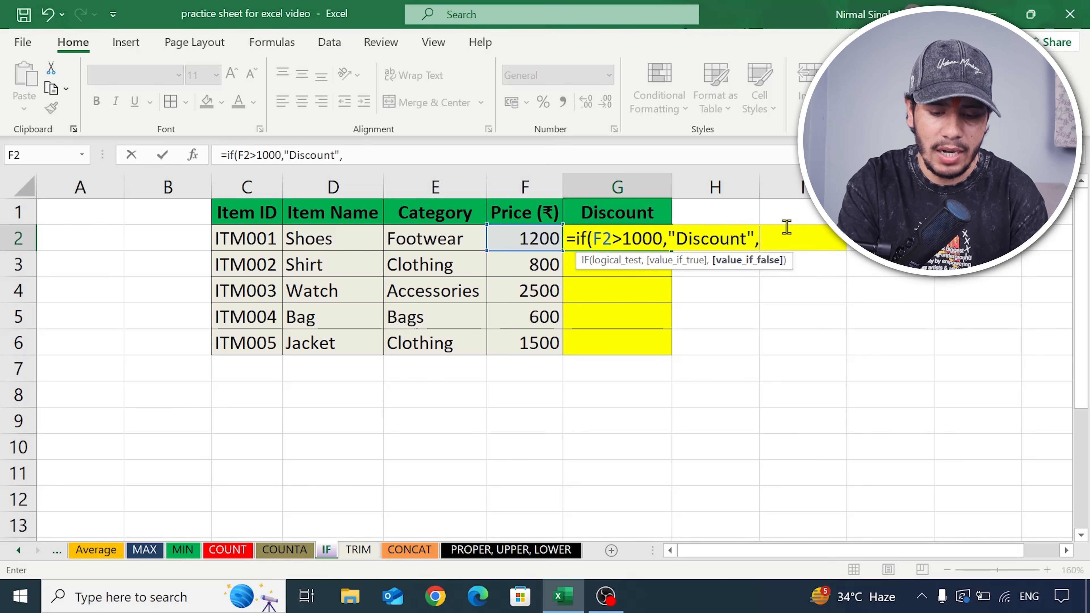
text(")
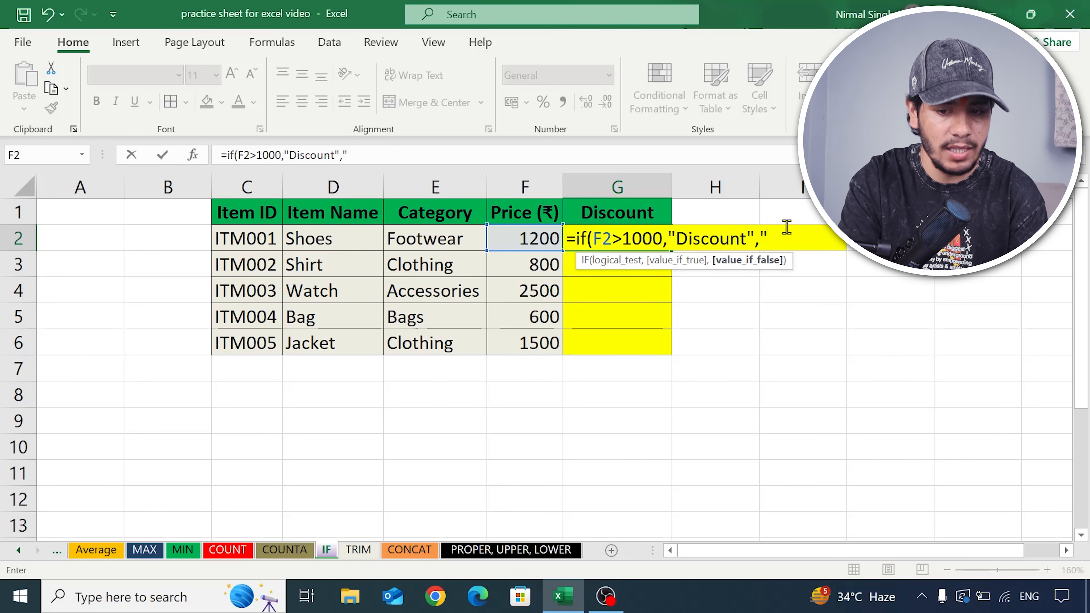
text(N)
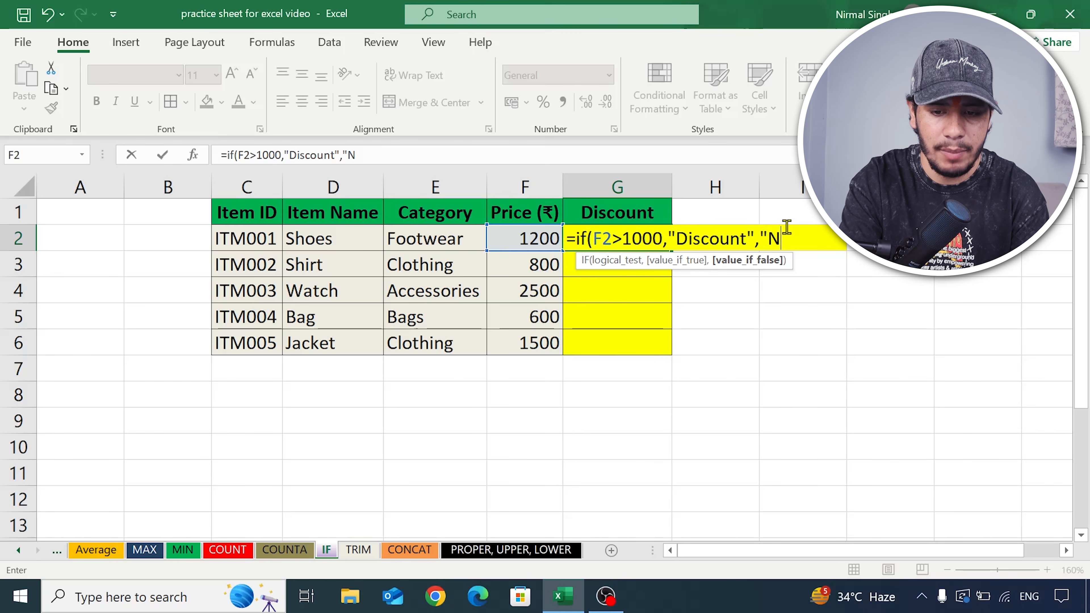
text(ot D)
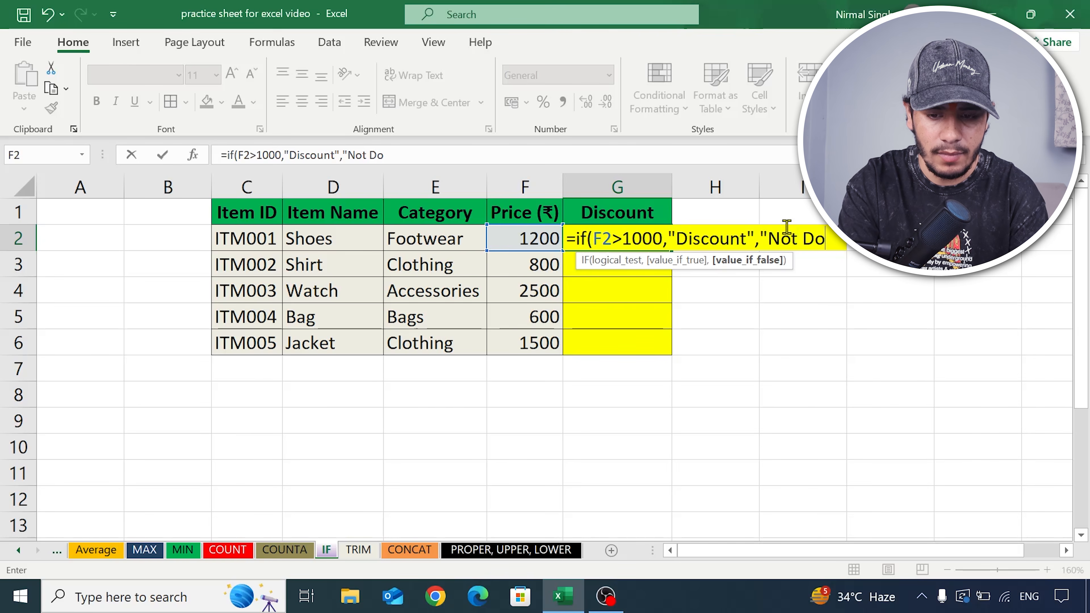
text(iscount)
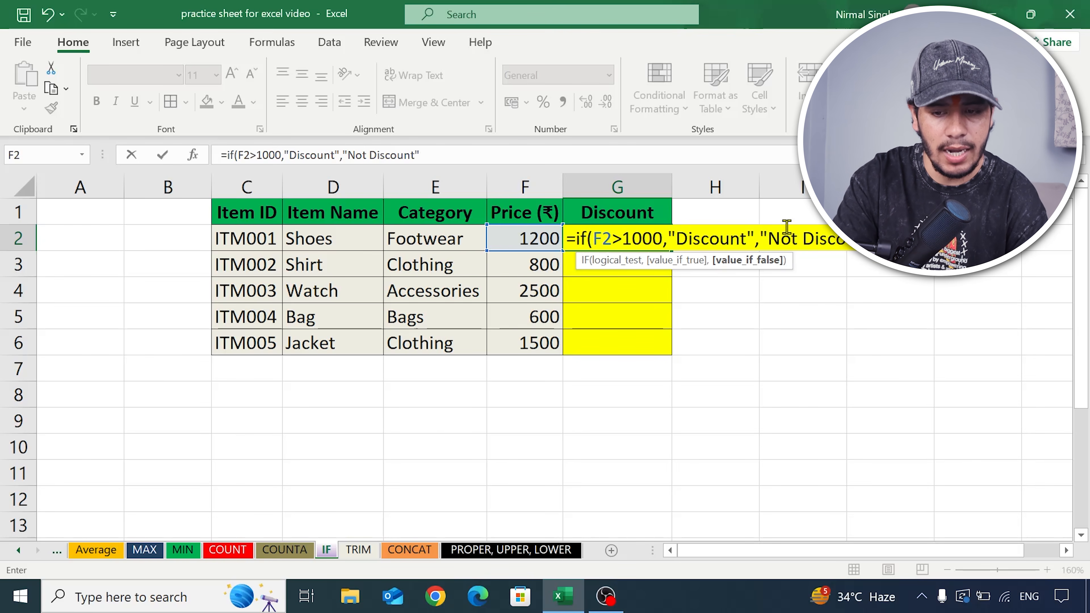
text("))
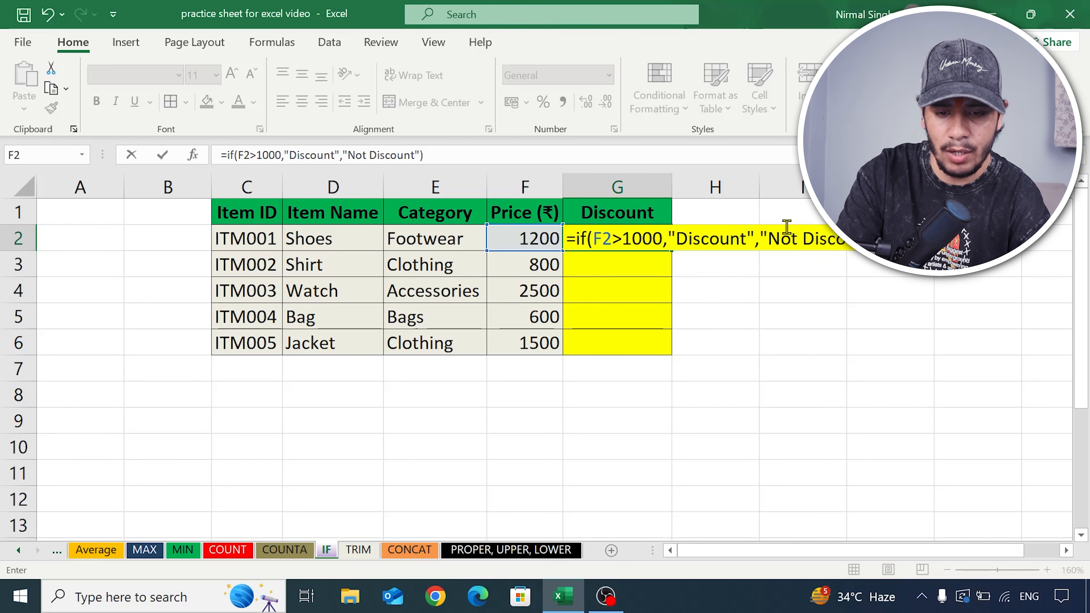
key(Return)
- Check G2 against the price in F2 and fill its IF formula down to G6
click(612, 239)
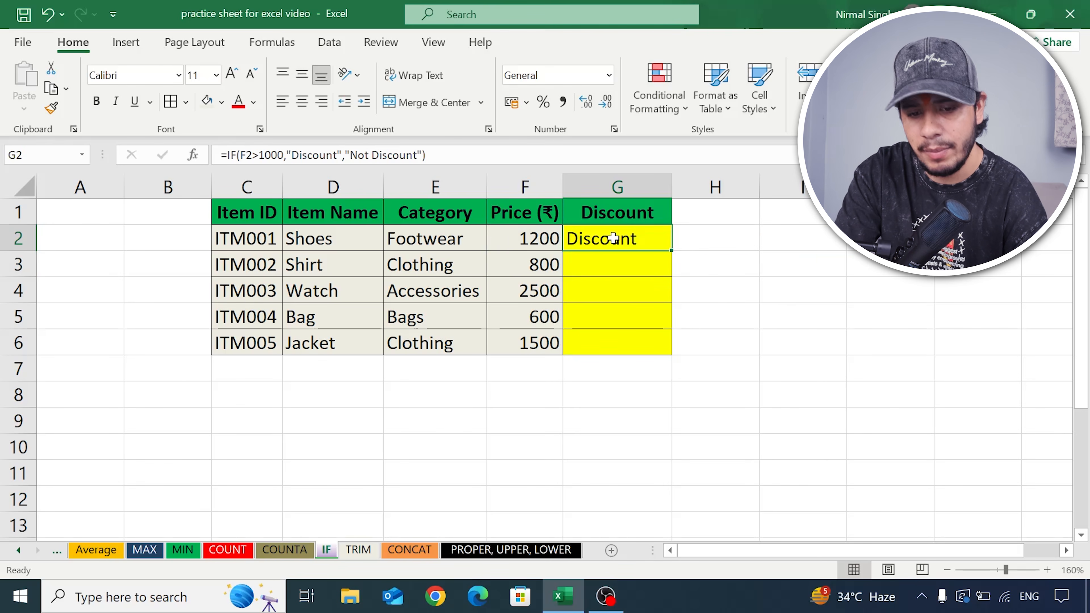
click(498, 238)
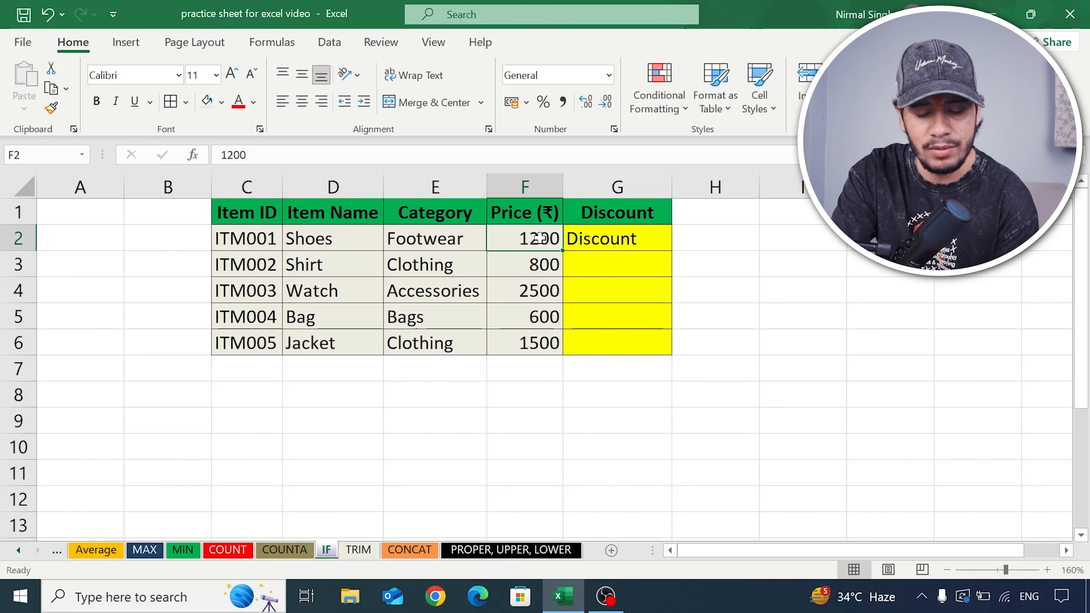
click(606, 243)
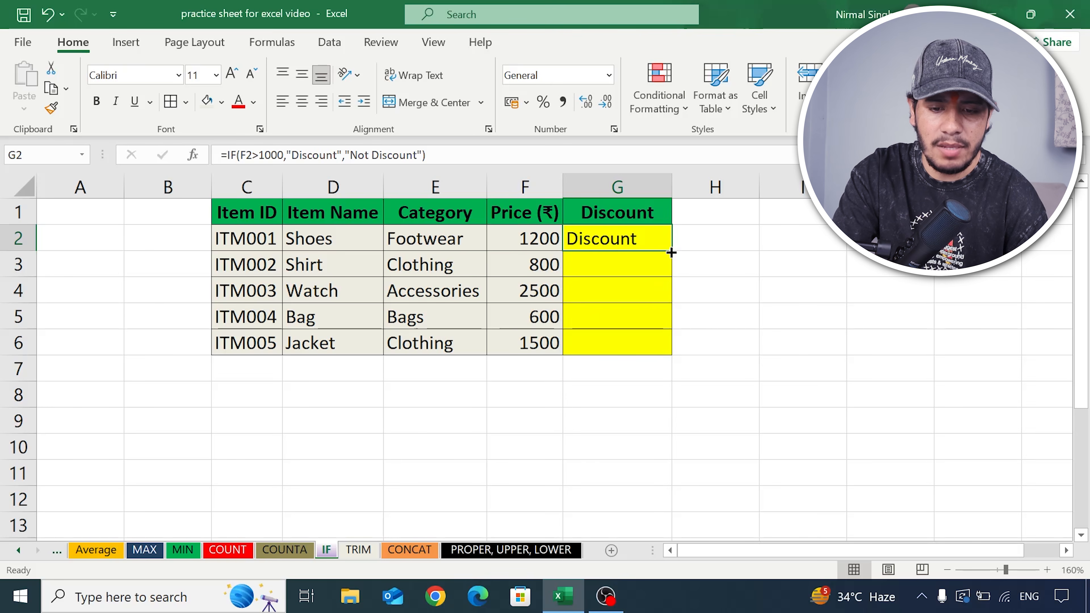
drag(671, 251, 673, 355)
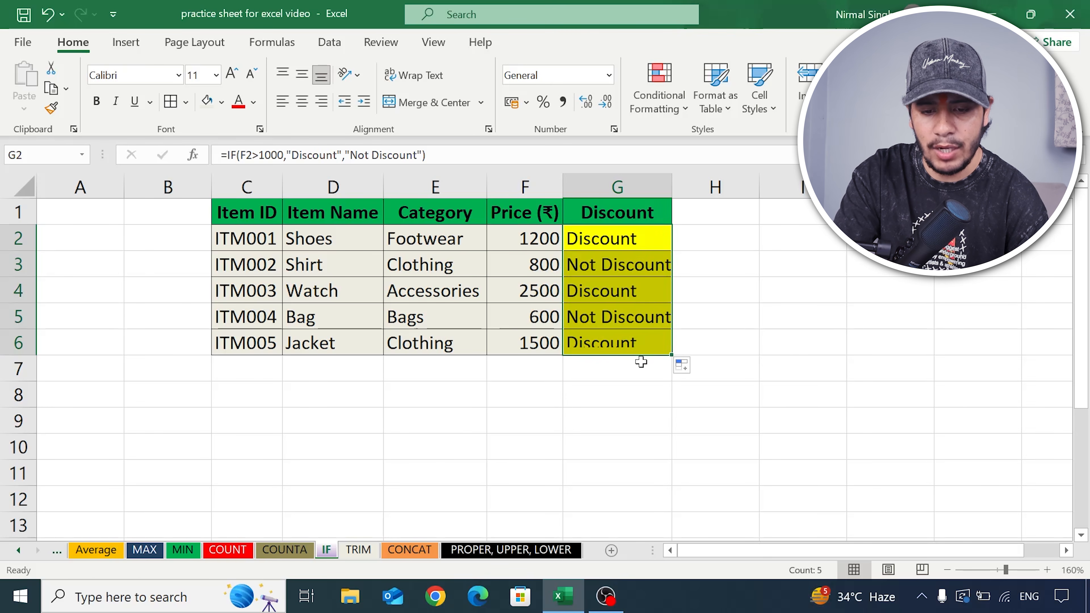
- Compare each item's price in F2:F6 with its IF result in the Discount column
click(639, 268)
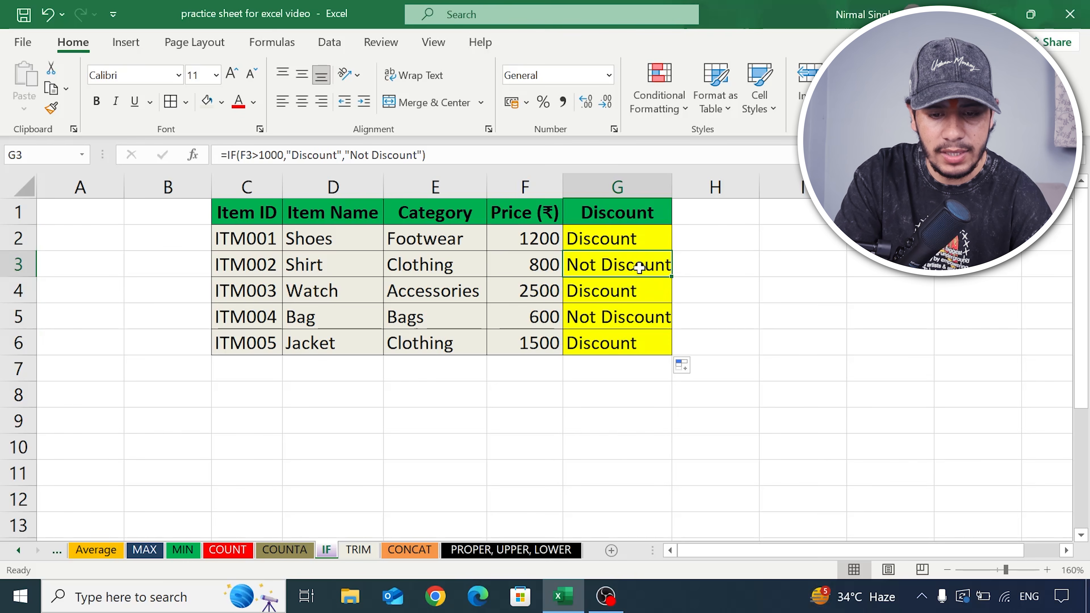
click(544, 240)
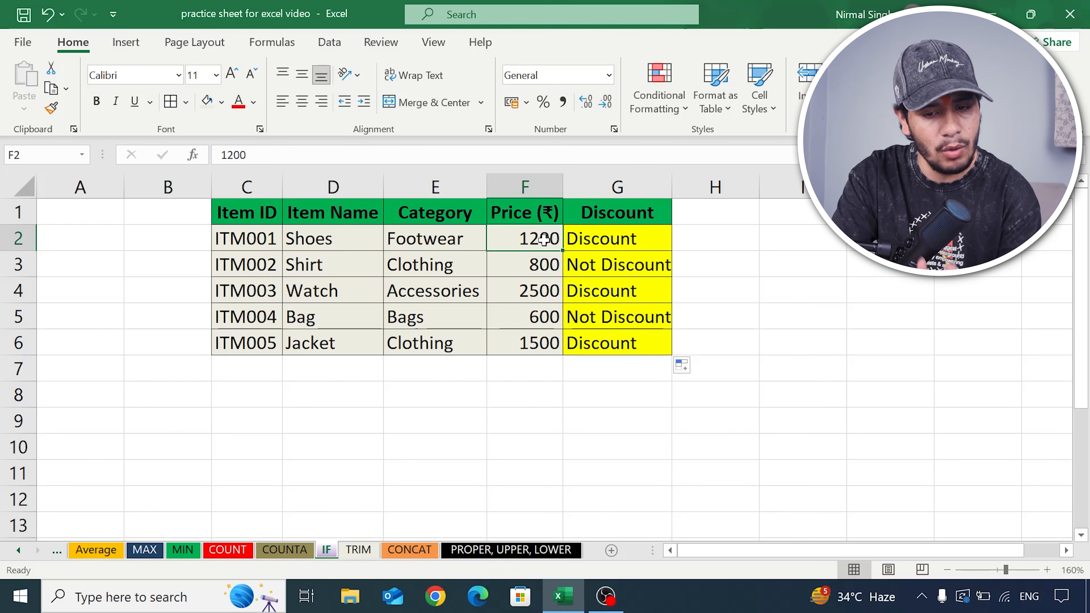
click(603, 238)
click(550, 265)
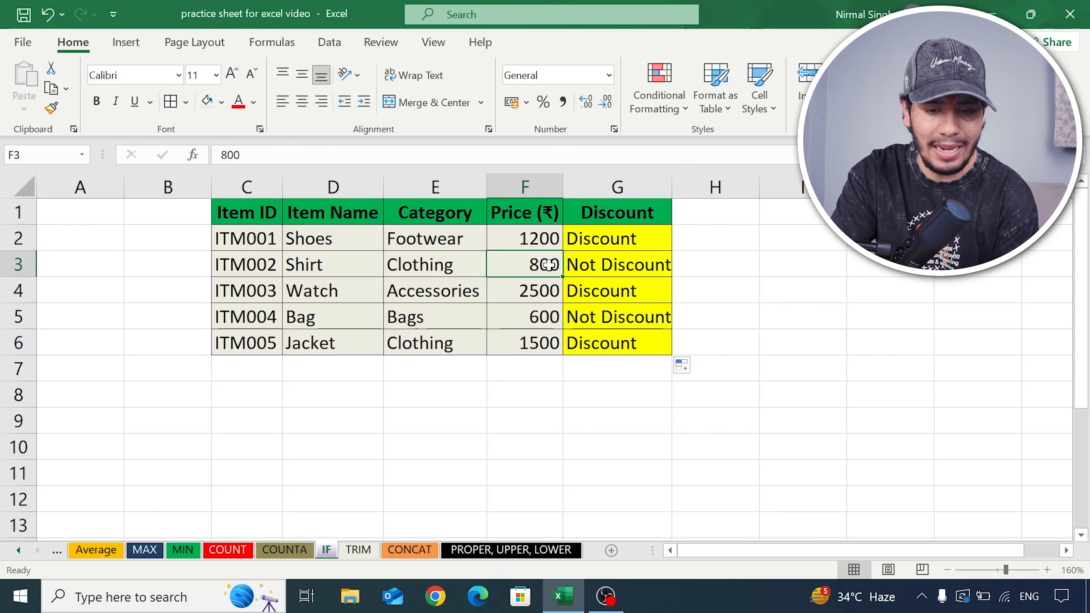
click(603, 265)
click(541, 291)
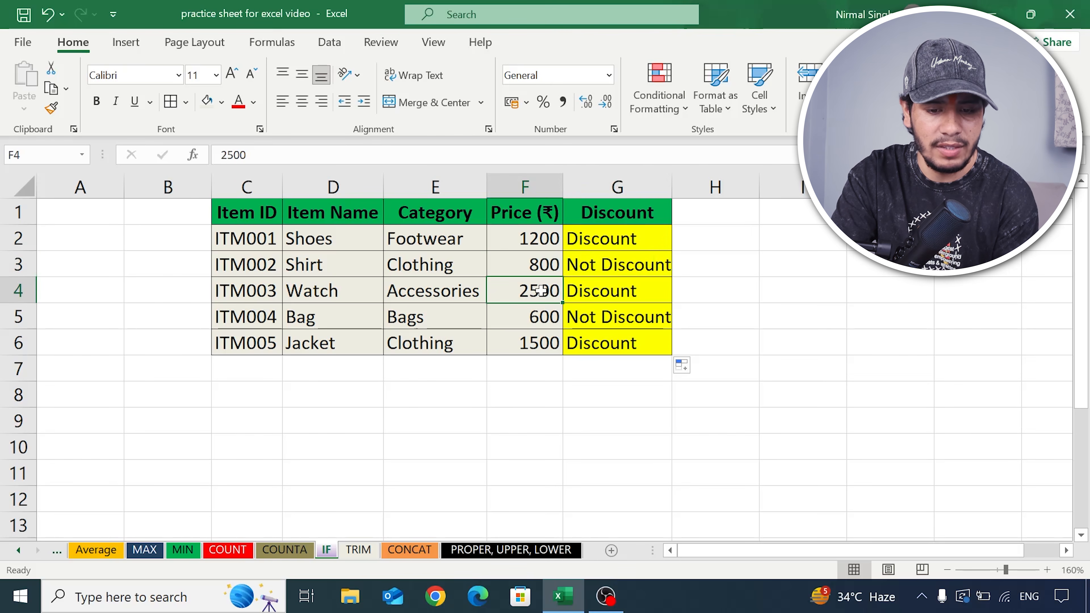
click(614, 292)
click(543, 316)
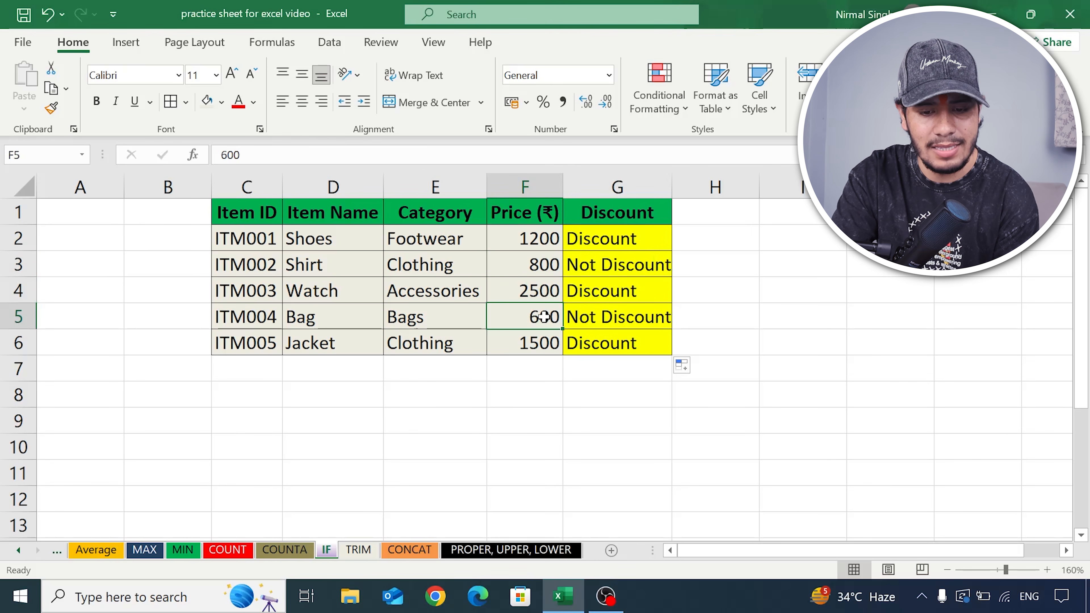
click(585, 317)
click(527, 342)
click(605, 340)
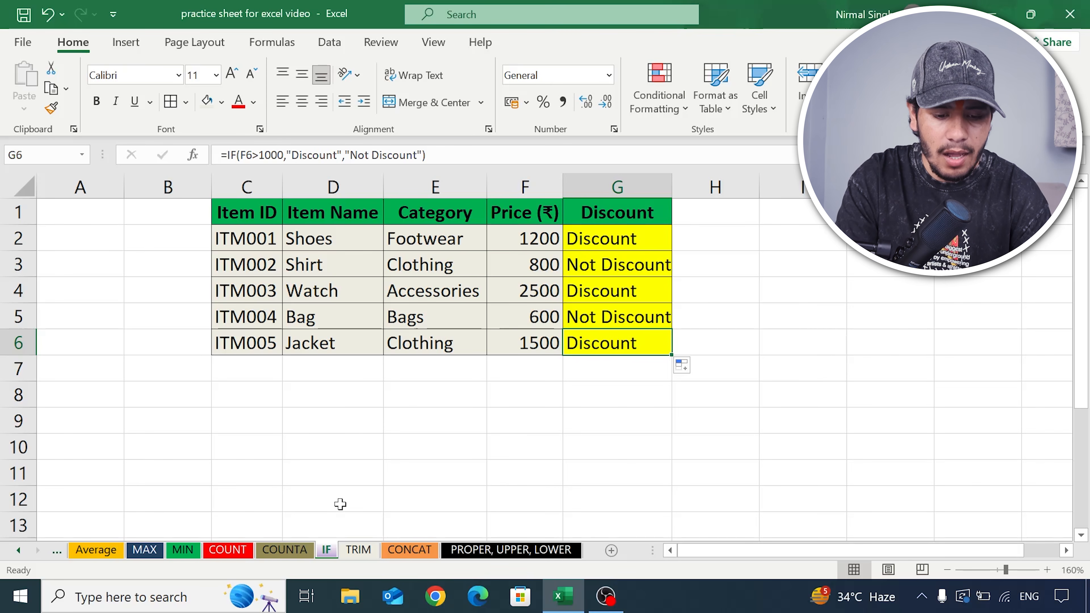
- Open the TRIM sheet and inspect the spacing in the employee data, including the first employee's name in D2
click(359, 550)
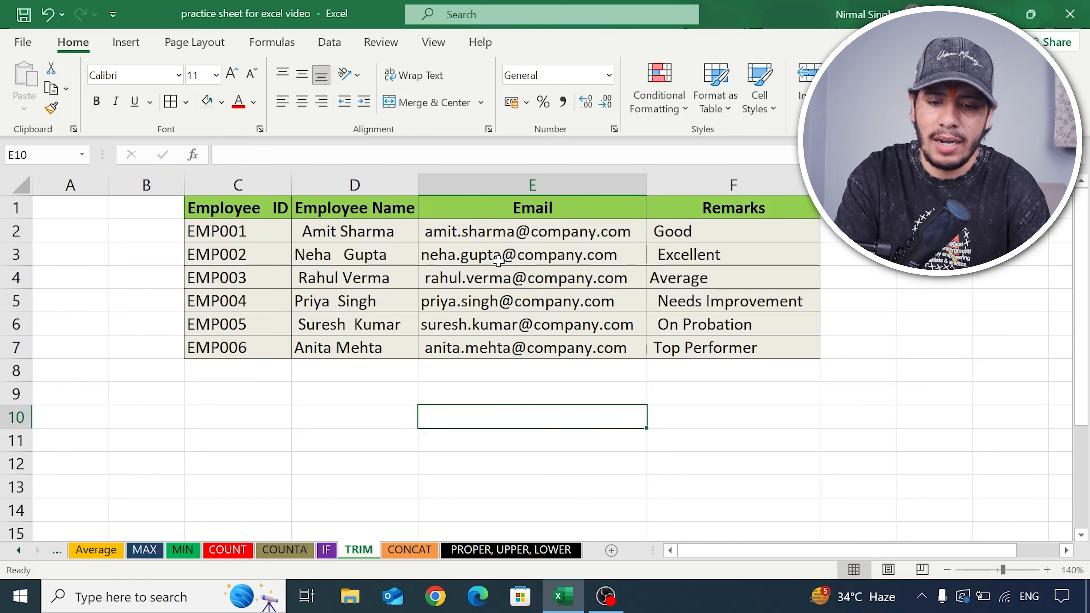
mouse_move(300, 231)
mouse_down()
mouse_move(297, 256)
mouse_move(302, 231)
mouse_up()
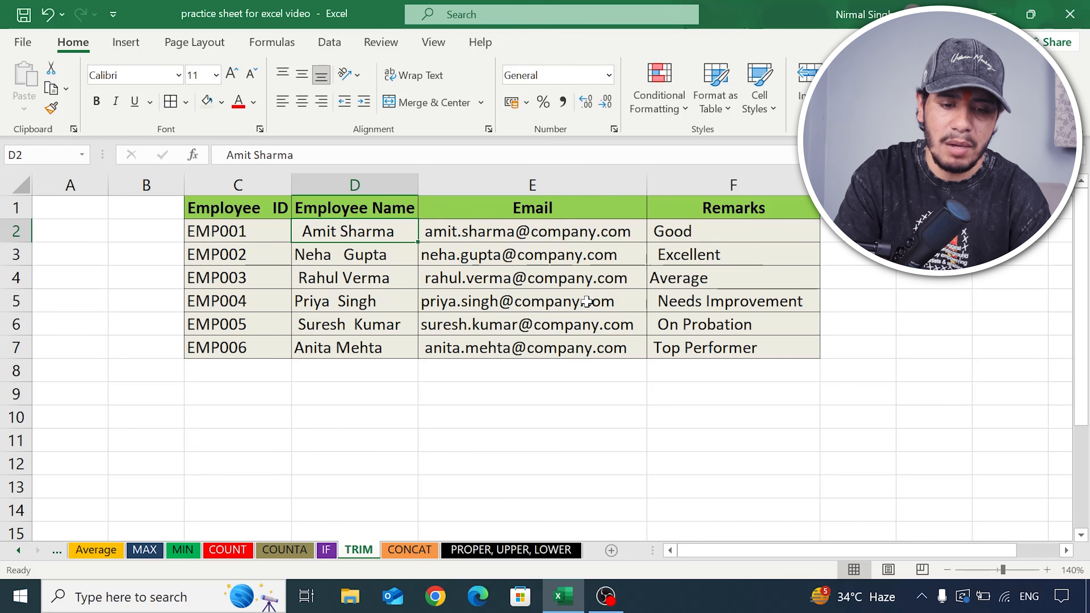
scroll(587, 301, down, 1)
scroll(584, 300, up, 1)
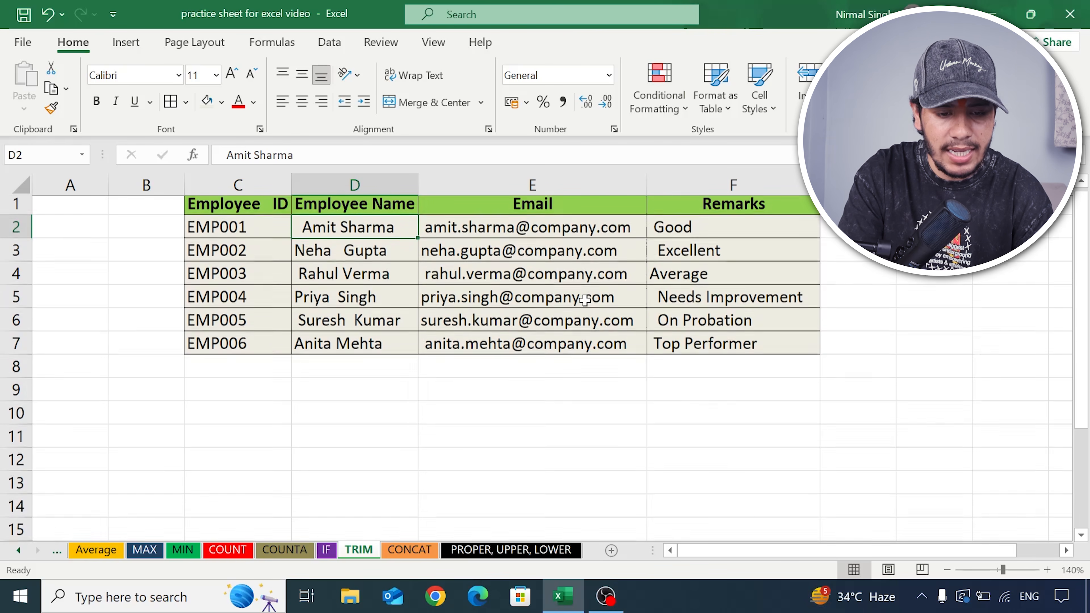
- Enter the formula =TRIM(C1) in cell C9 to remove the extra spaces from the Employee ID header
click(260, 391)
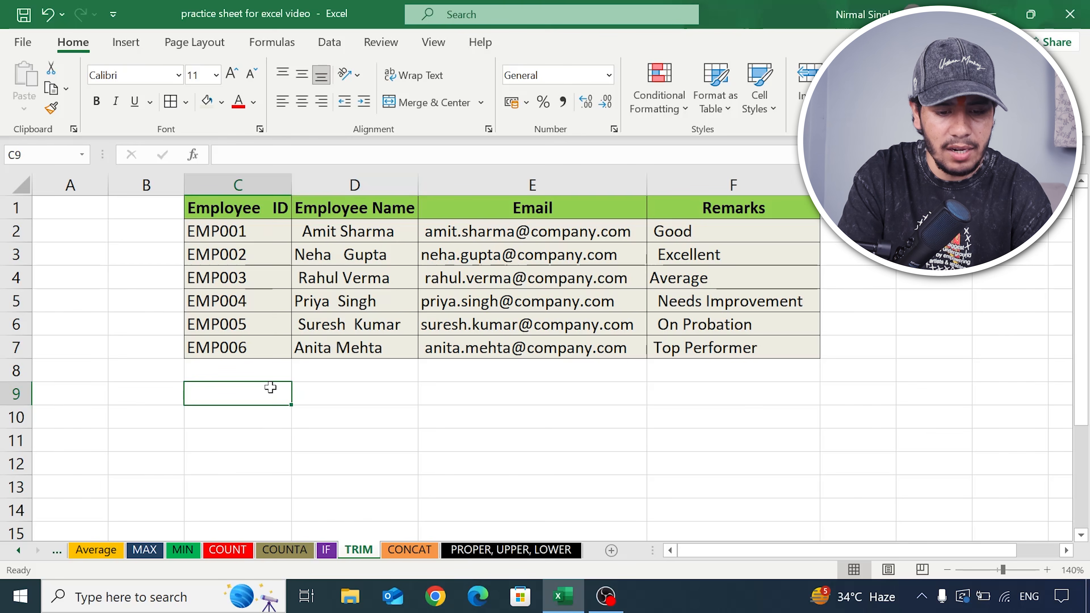
double_click(213, 405)
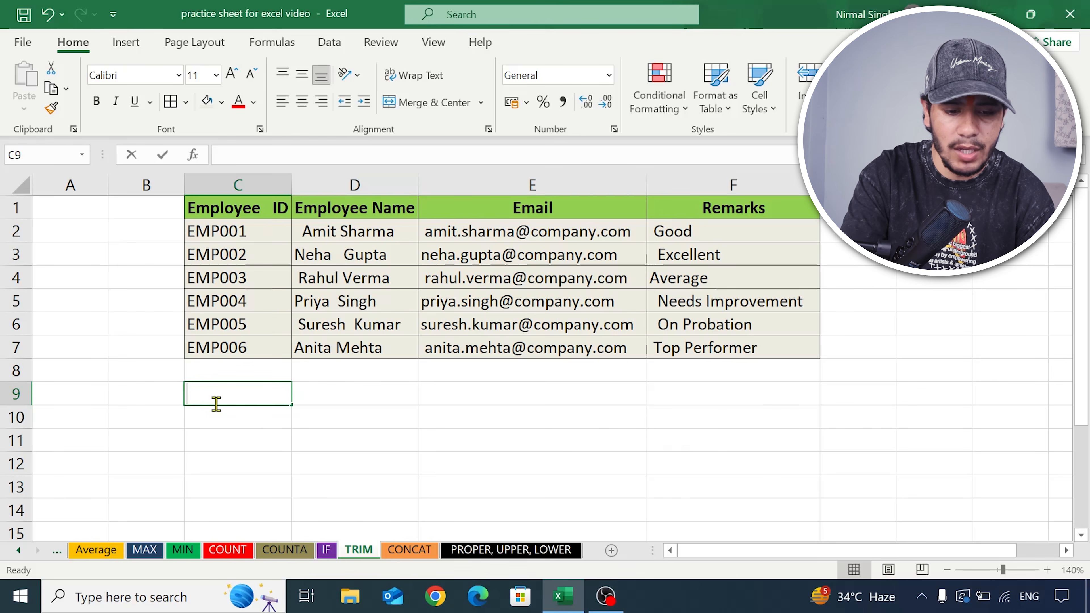
text(=trim)
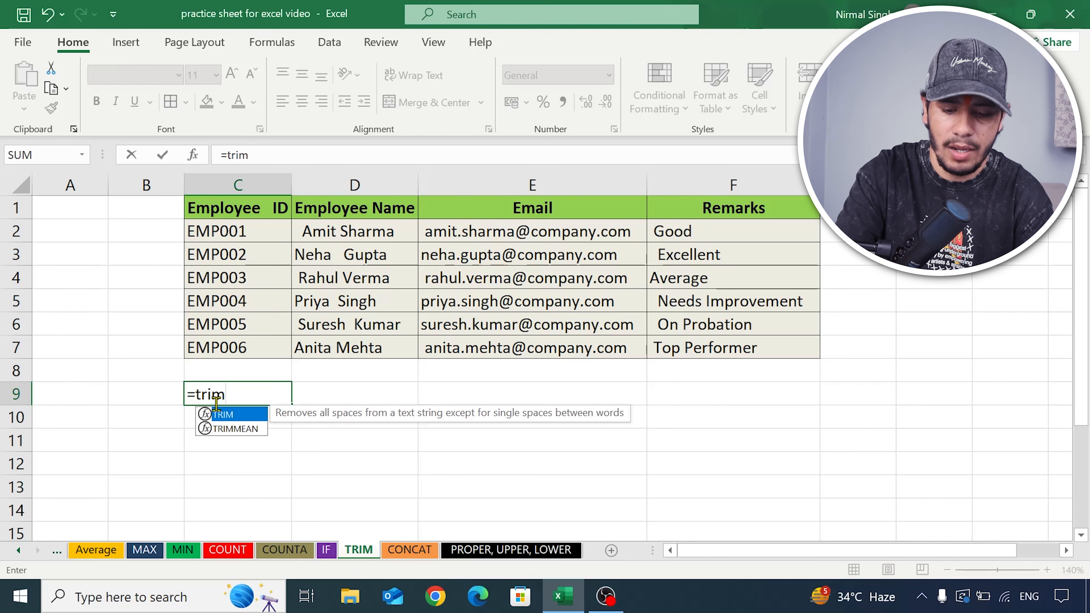
text(()
click(227, 211)
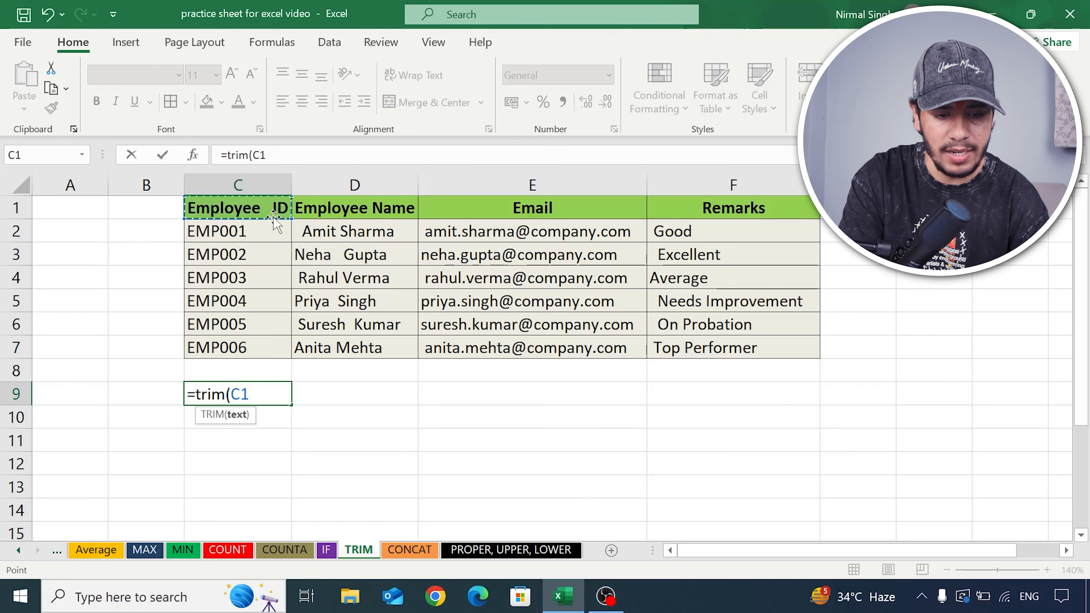
text())
key(Return)
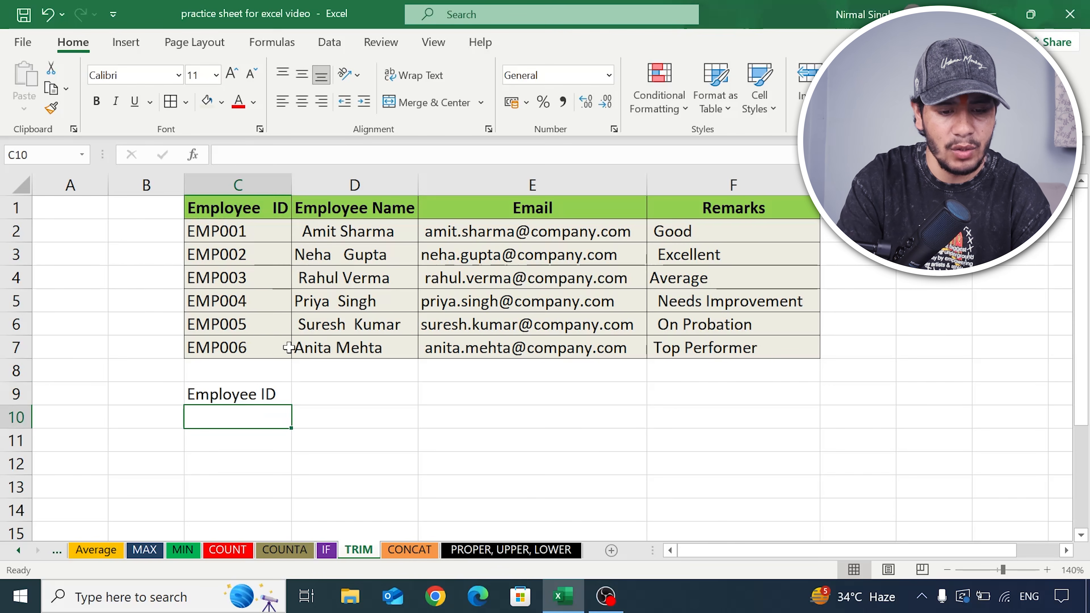
- Check the TRIM formula in C9 and fill it across to F9 for the remaining headers
click(236, 392)
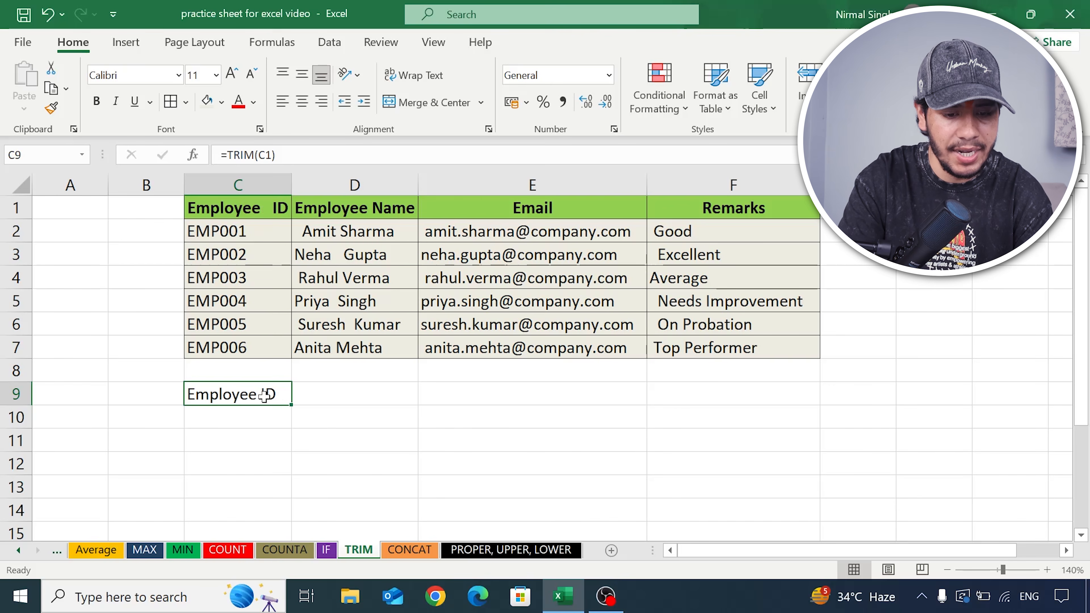
scroll(234, 275, down, 1)
scroll(234, 275, up, 1)
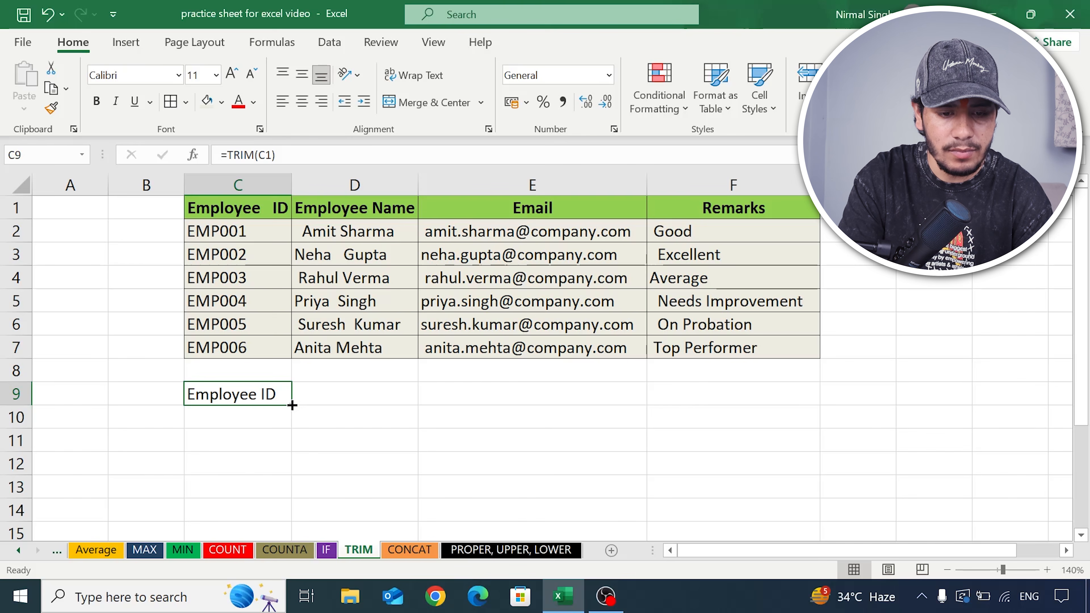
drag(292, 405, 810, 522)
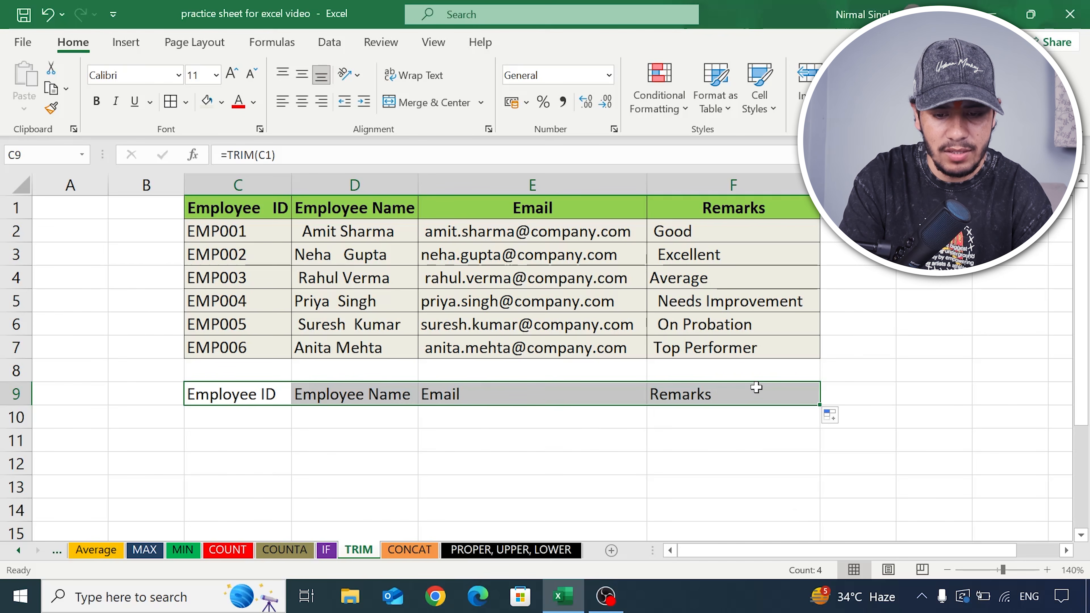
- Fill the TRIM formula from C9 down to C15 and across to column F to clean all employee records
scroll(462, 385, down, 1)
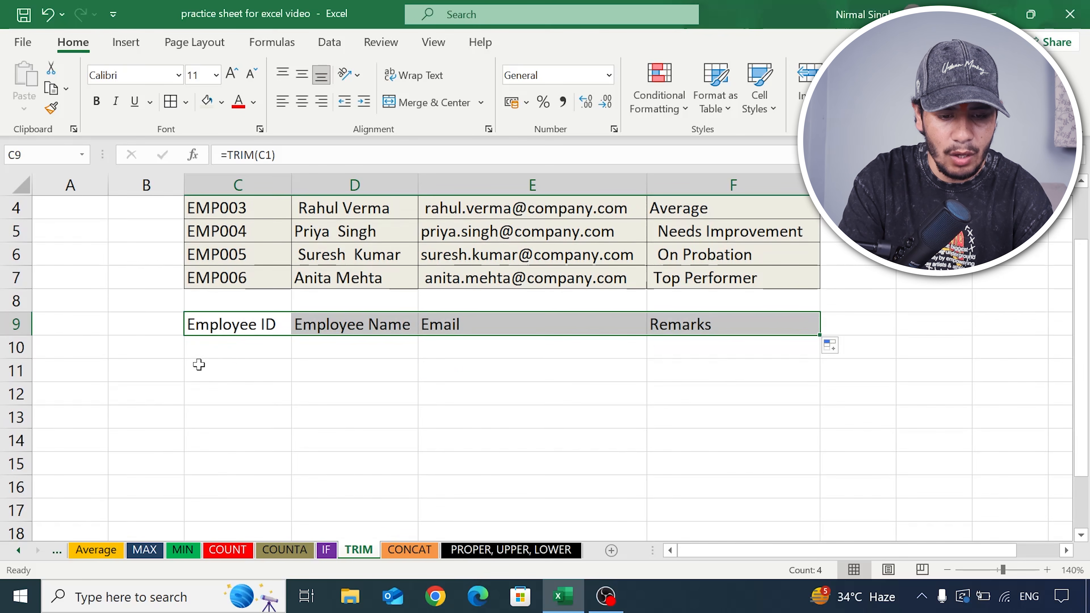
click(274, 346)
click(287, 329)
drag(292, 336, 290, 480)
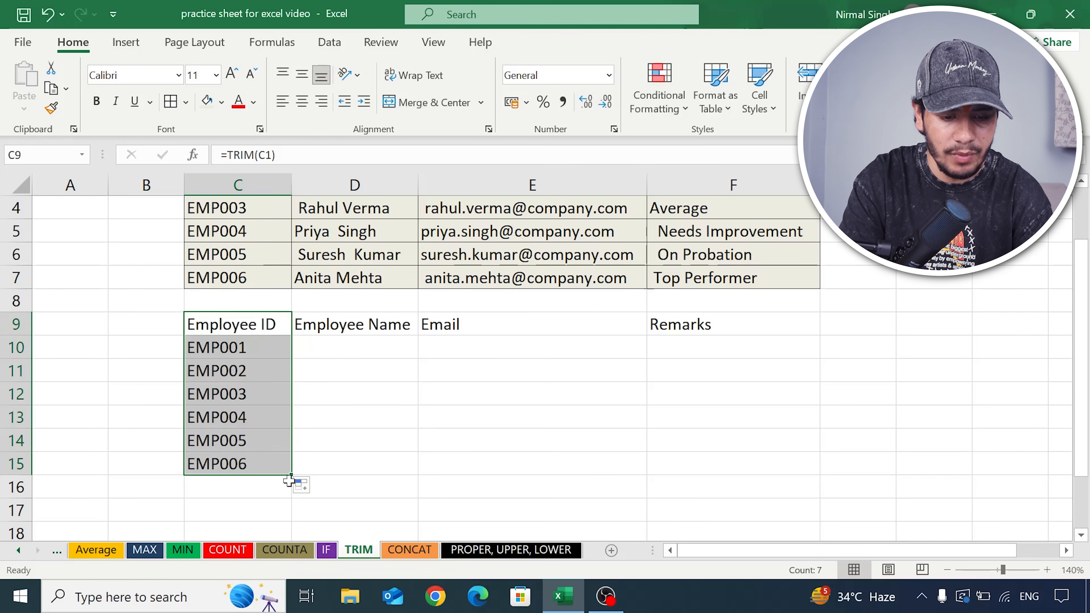
drag(292, 476, 803, 463)
- Compare the trimmed employee table in C9:F15 with the original data in C1:F7
click(478, 390)
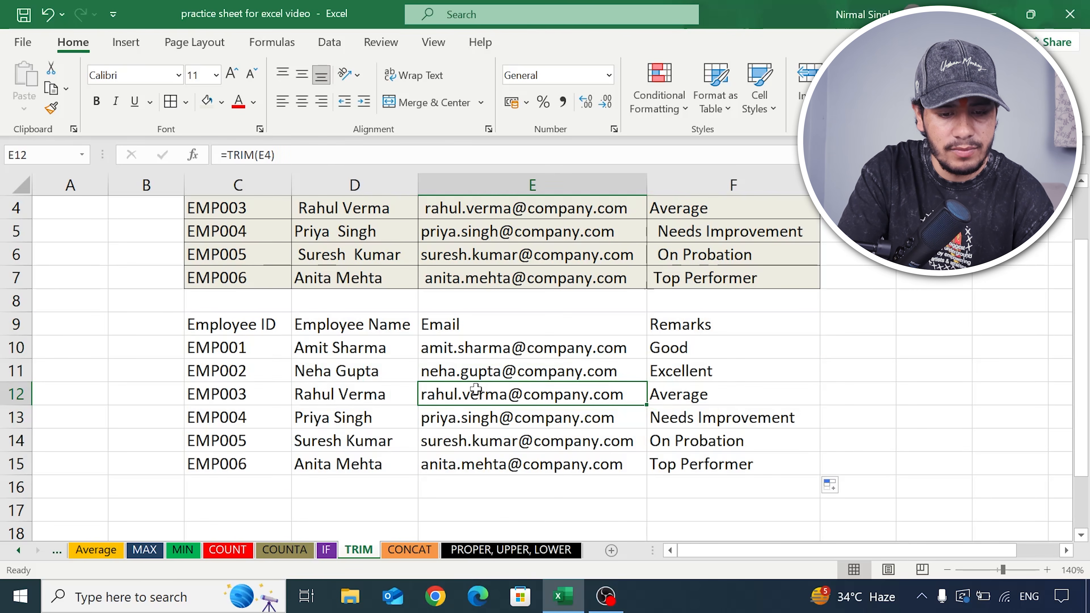
scroll(475, 389, up, 1)
scroll(479, 393, down, 1)
scroll(480, 386, up, 1)
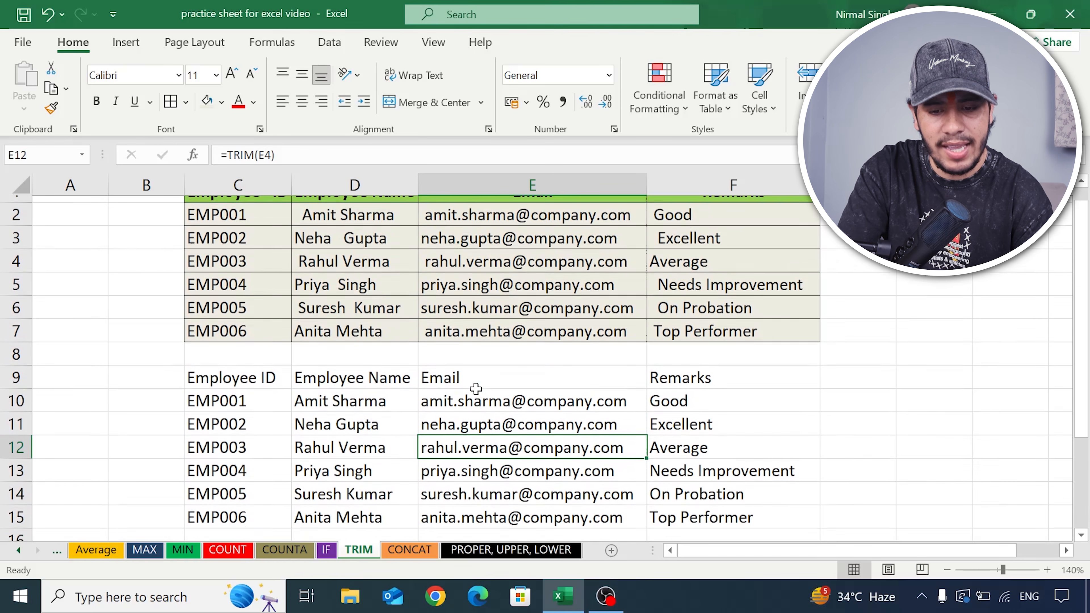
drag(191, 393, 803, 519)
scroll(792, 386, down, 1)
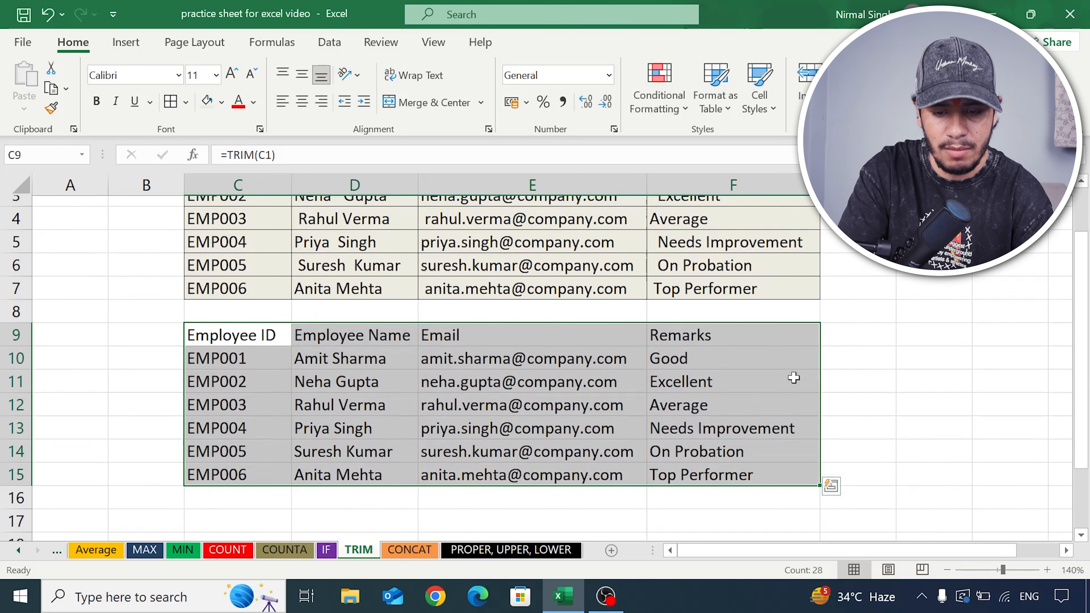
click(794, 433)
scroll(777, 400, up, 1)
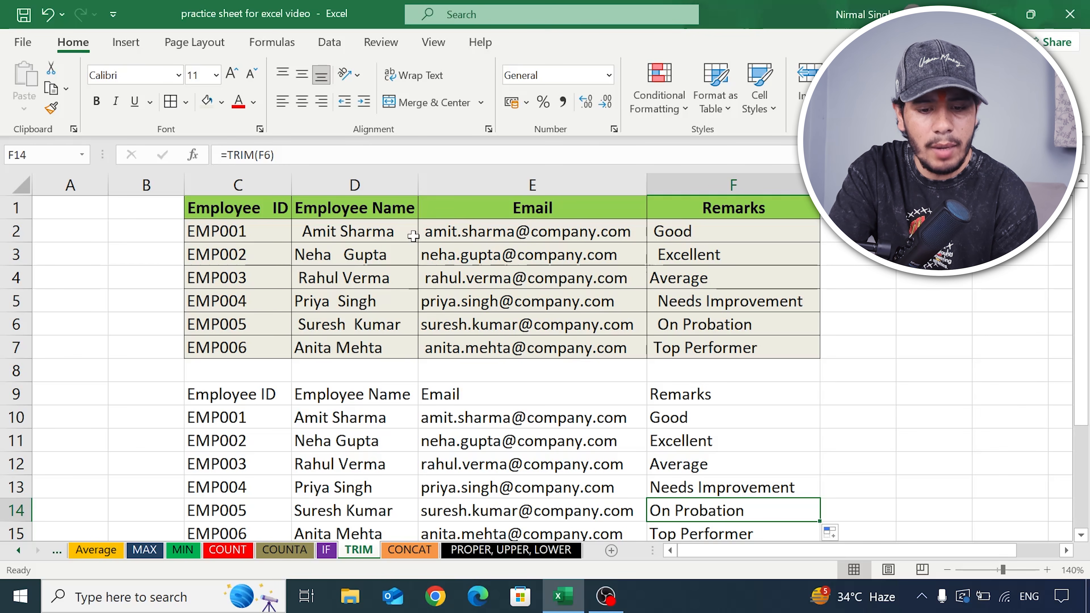
scroll(479, 286, down, 1)
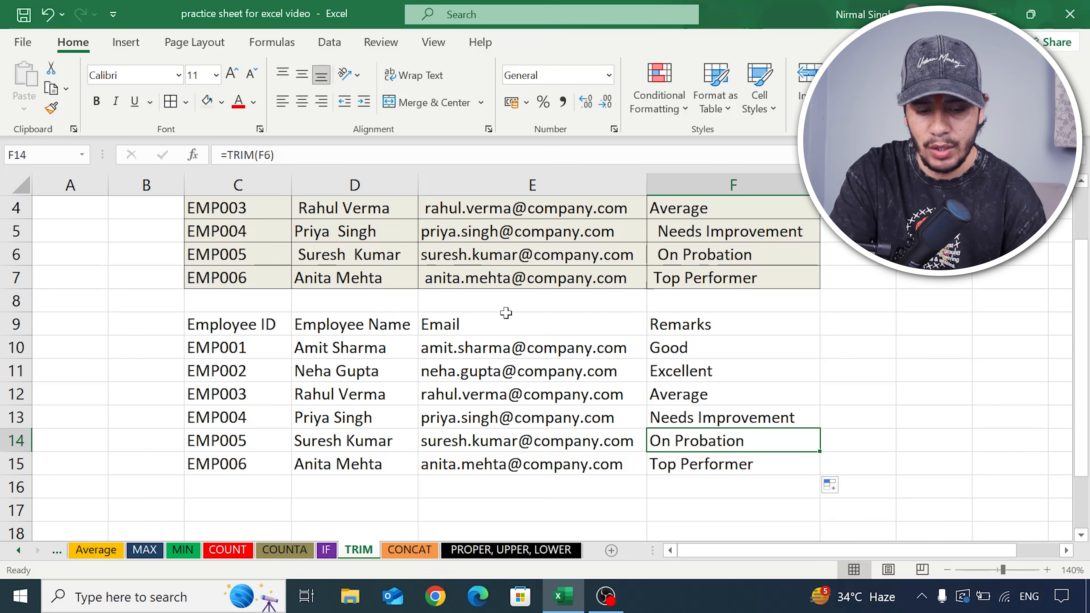
- Open the CONCAT sheet and review the first order's ID, customer ID, year and state code in row 2
click(412, 551)
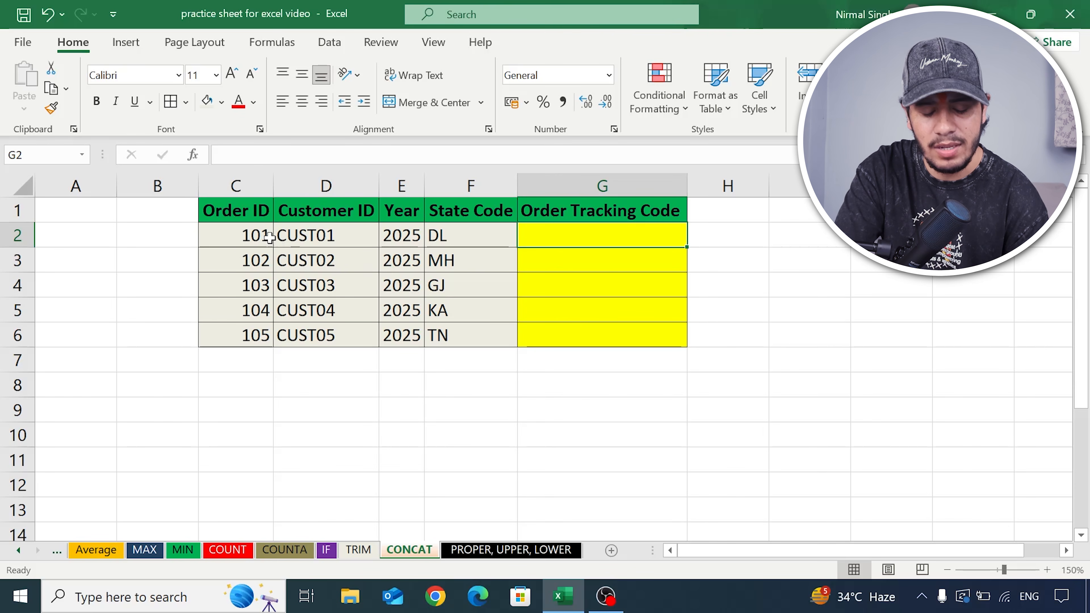
click(249, 235)
click(286, 239)
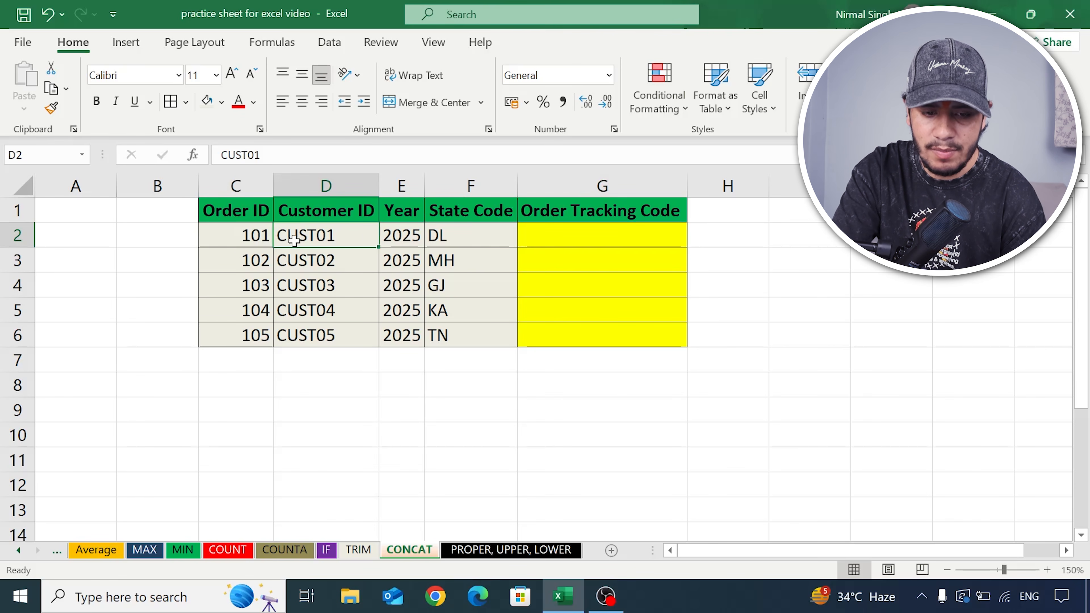
click(400, 234)
click(472, 228)
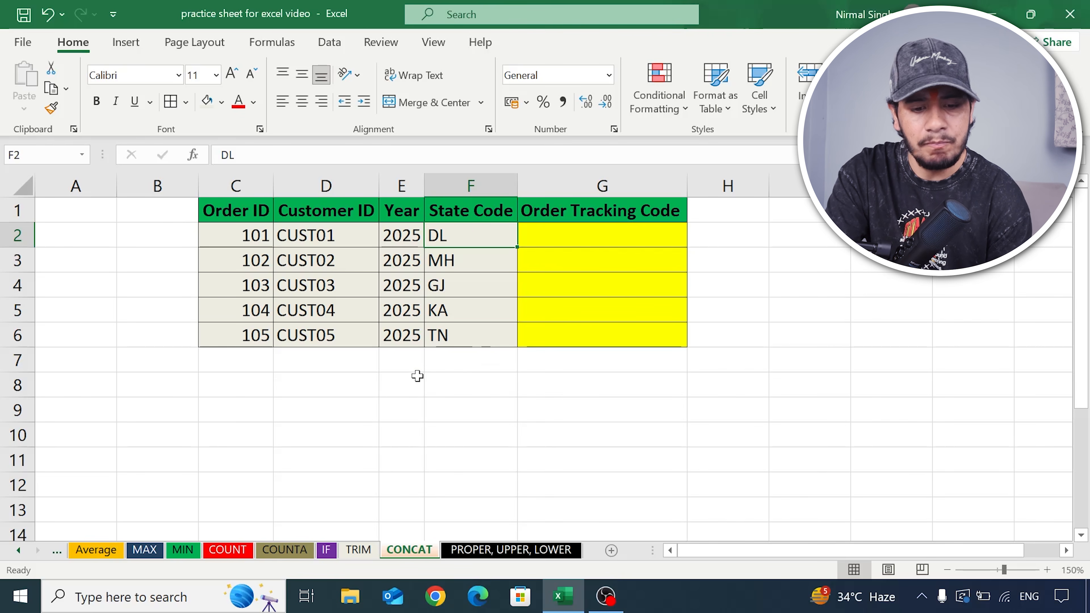
click(340, 384)
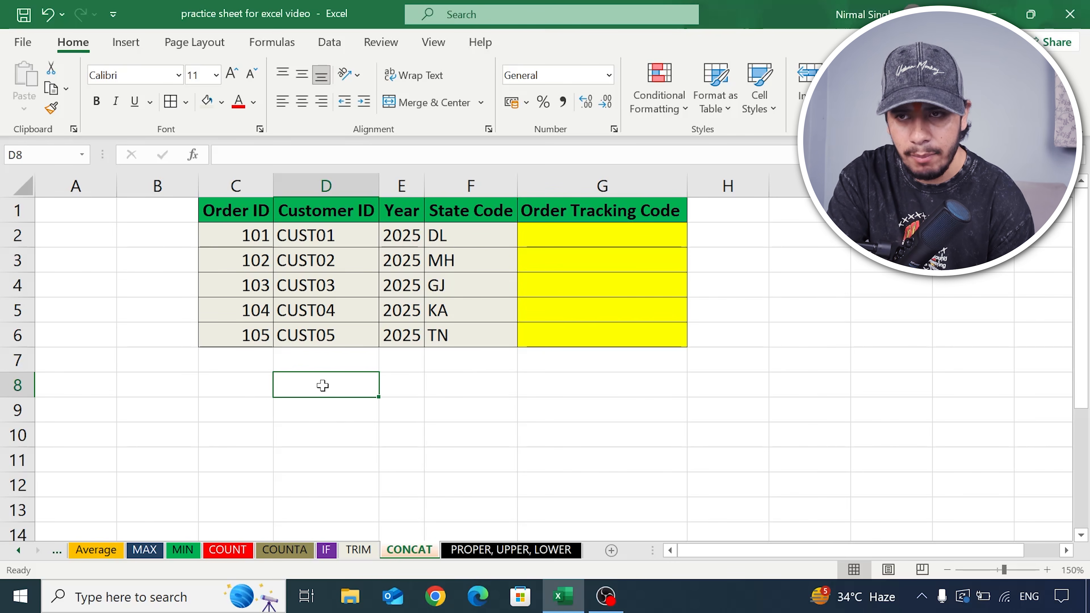
click(395, 388)
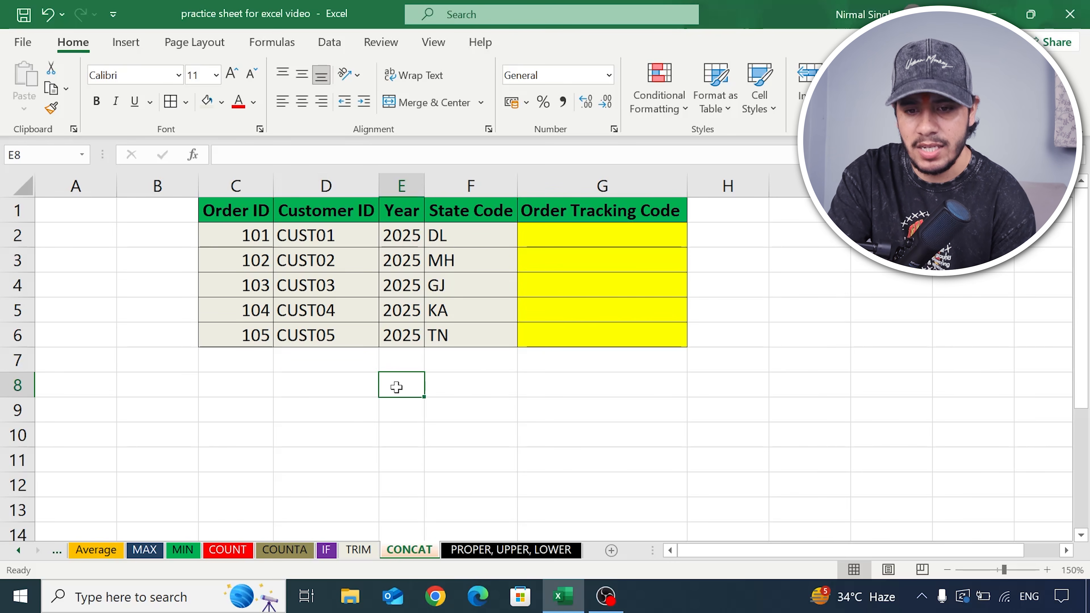
click(435, 386)
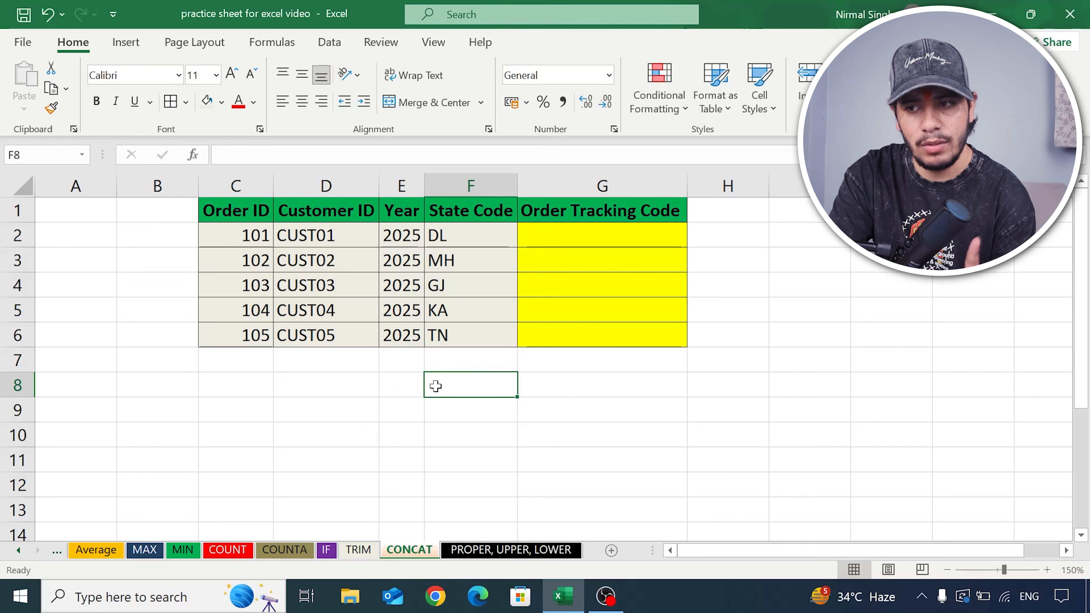
click(439, 400)
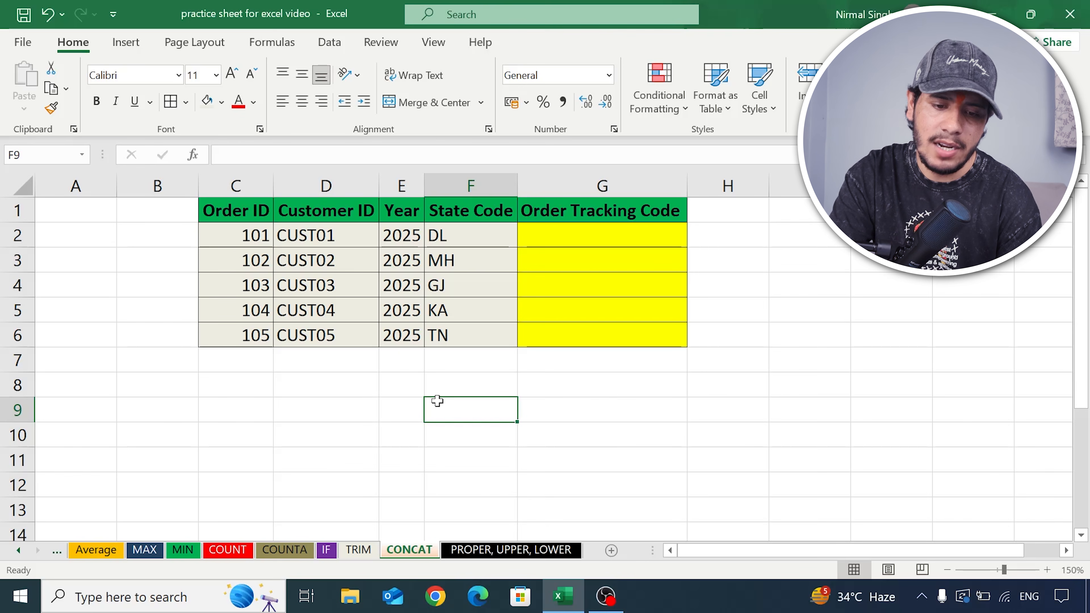
- Review the State Code and Order Tracking Code headers and the row 2 values in C2:F2 for combining
click(436, 214)
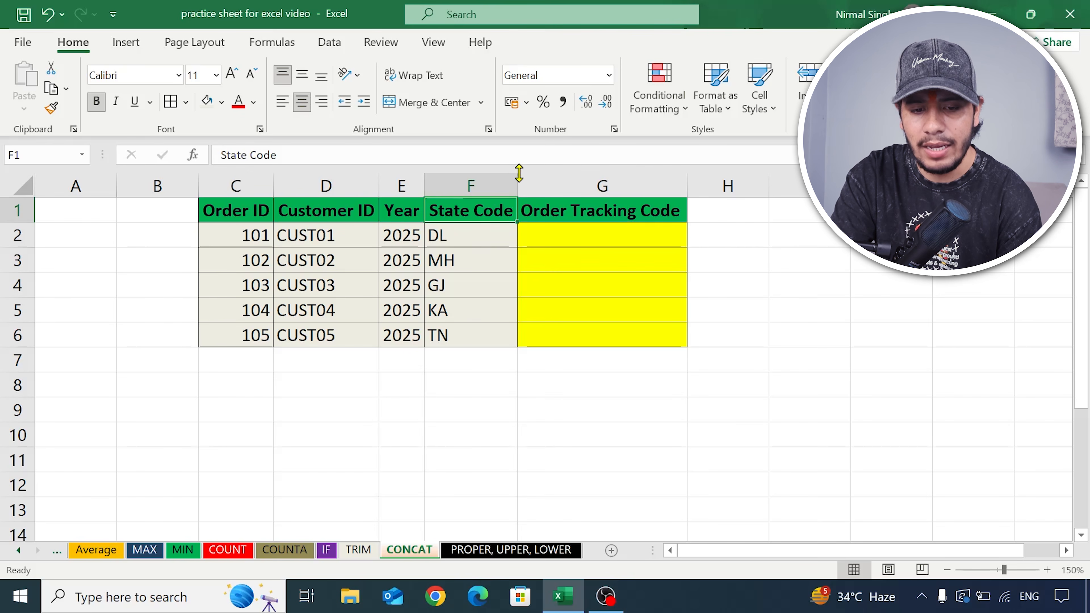
click(543, 213)
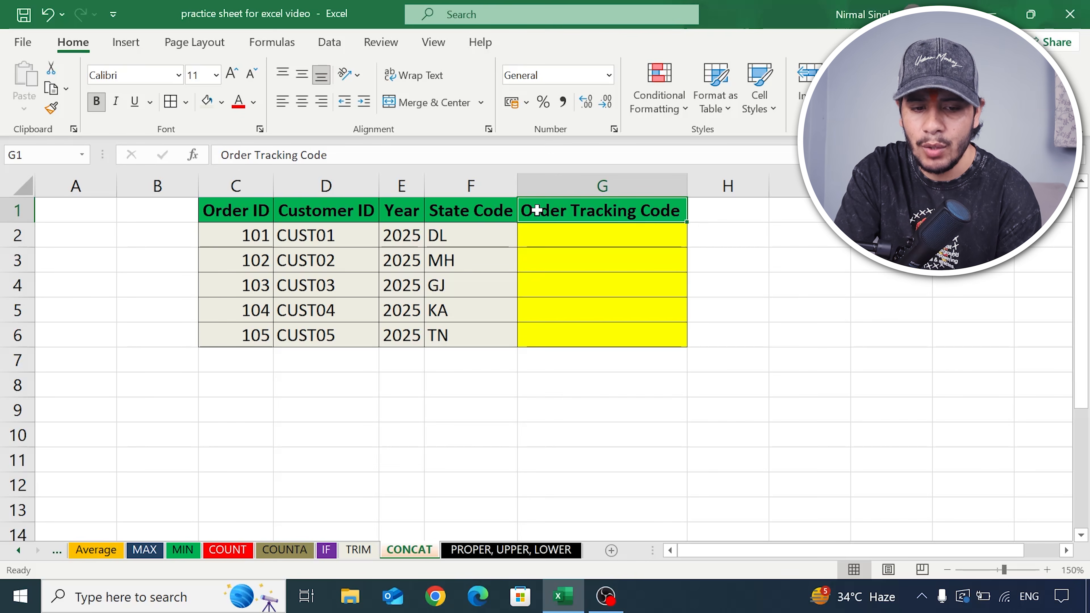
drag(254, 235, 452, 235)
click(452, 234)
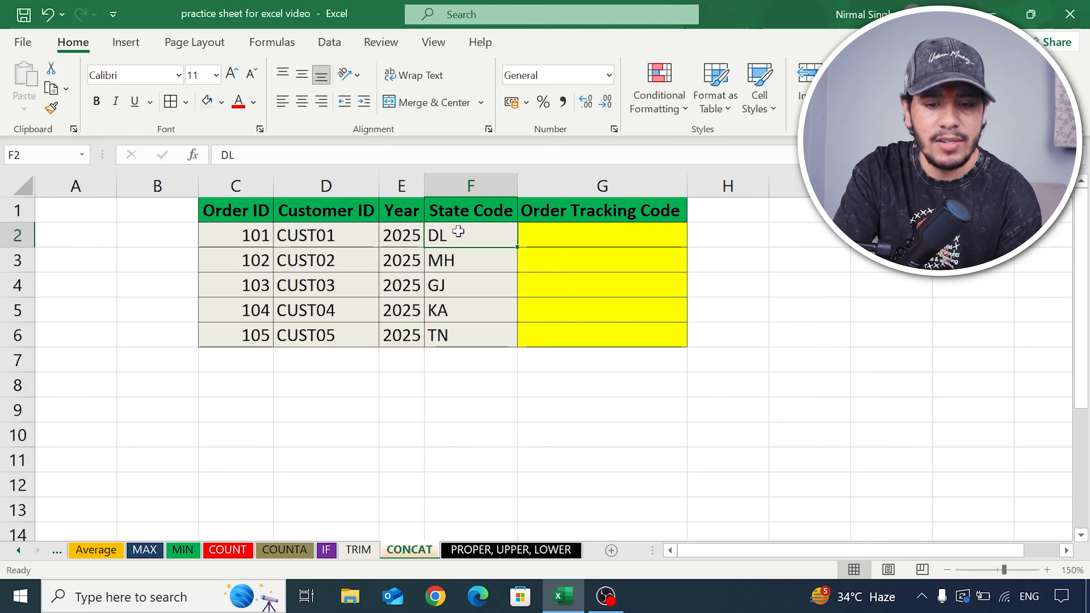
click(521, 238)
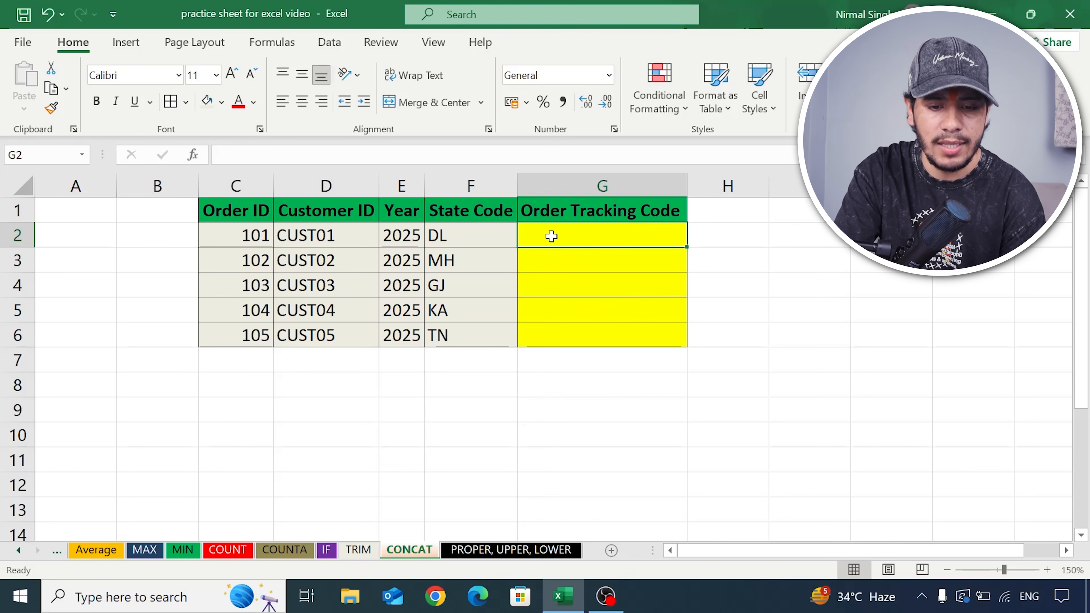
text(=)
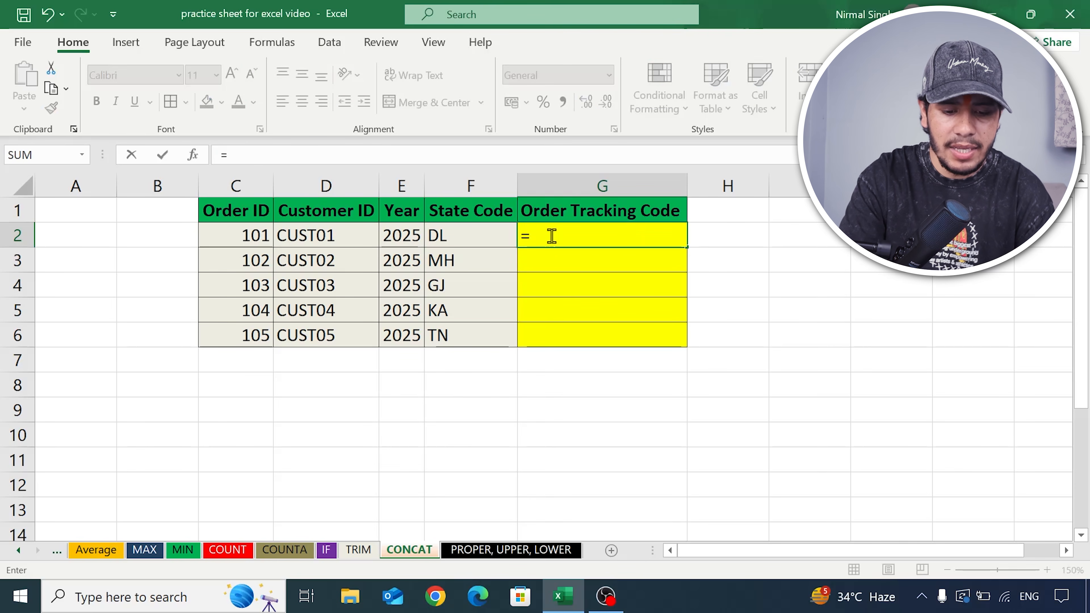
text(co)
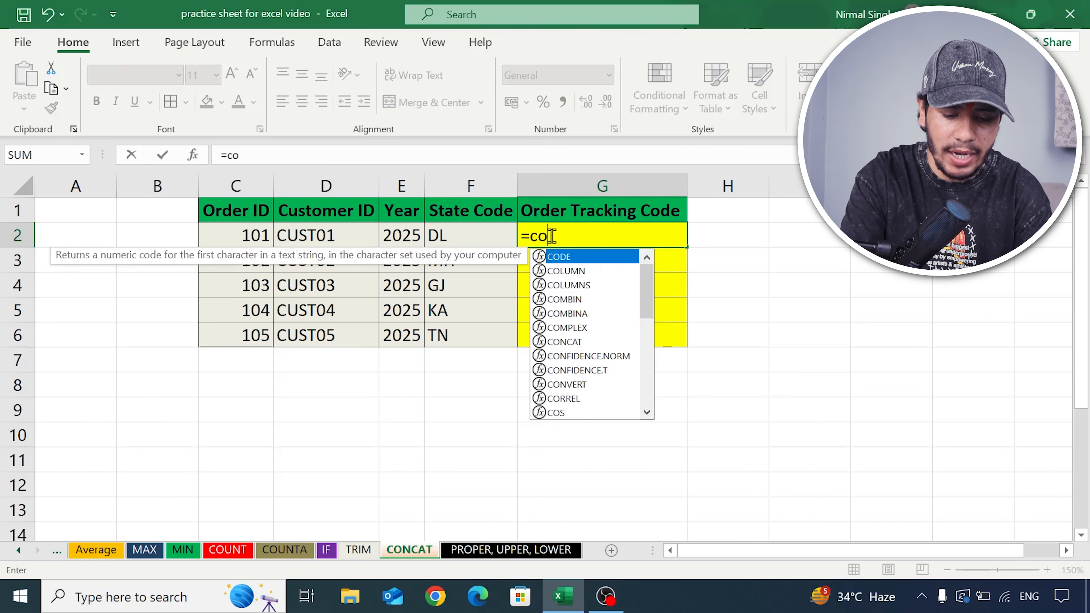
text(ncat)
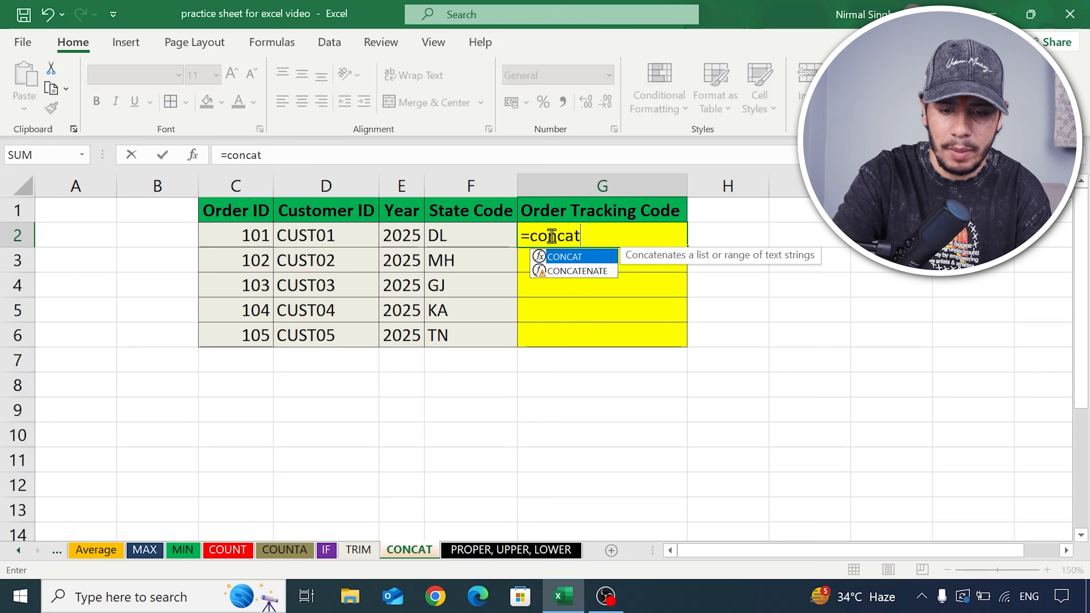
key(Return)
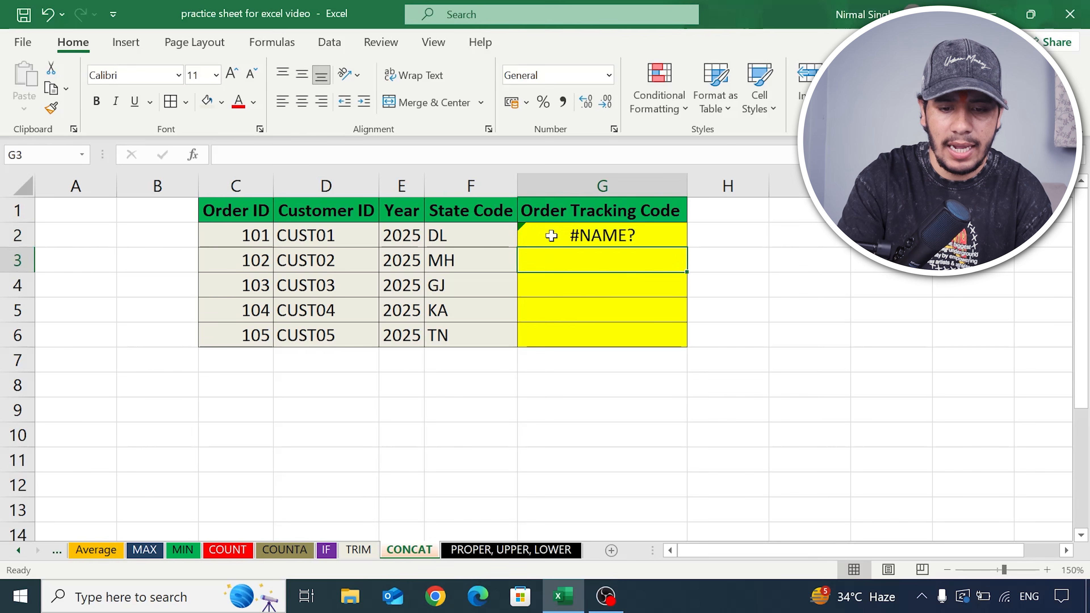
- Enter =CONCAT(C2:F2) in G2 to combine the first order's details into a tracking code
click(552, 235)
text(=)
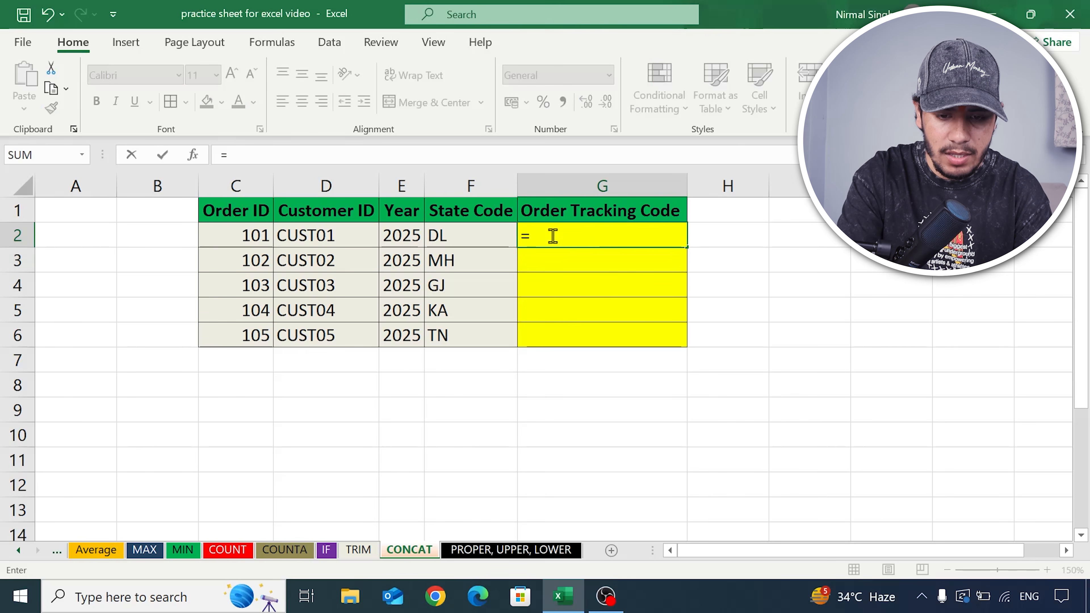
text(concat()
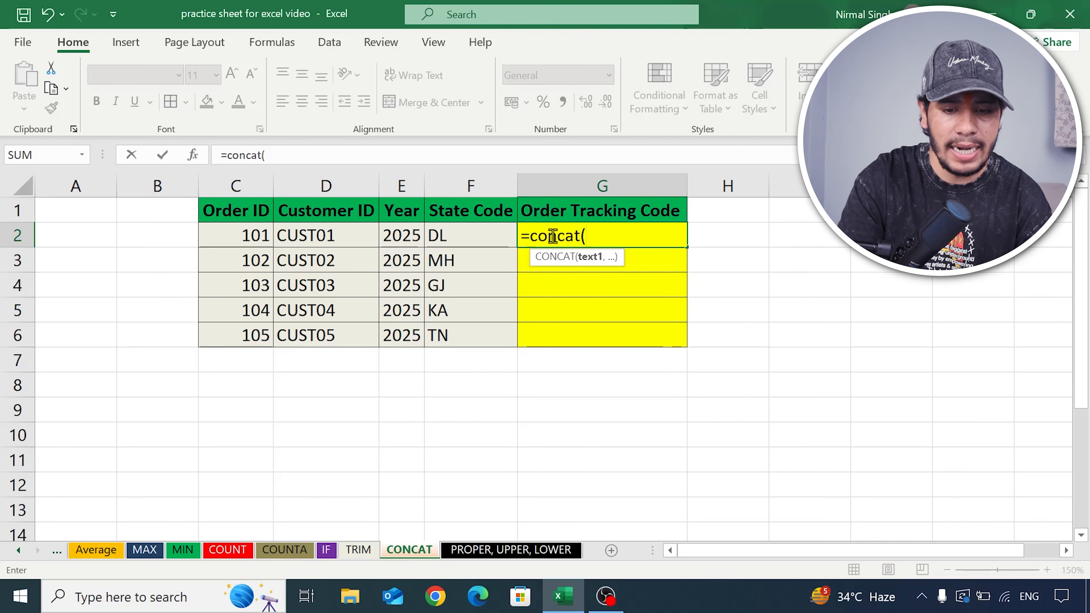
drag(246, 235, 456, 236)
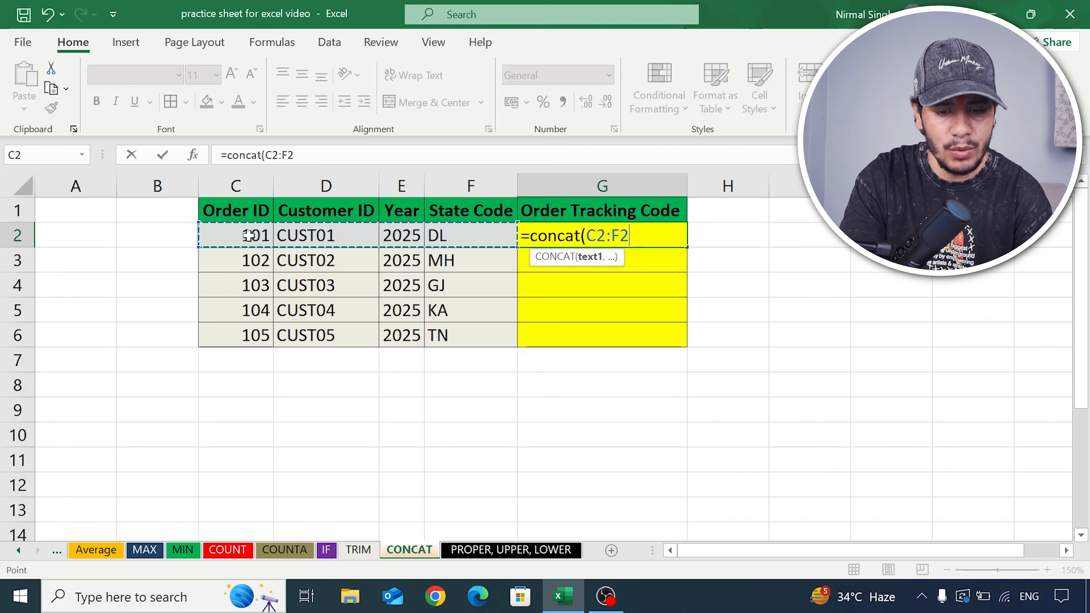
text())
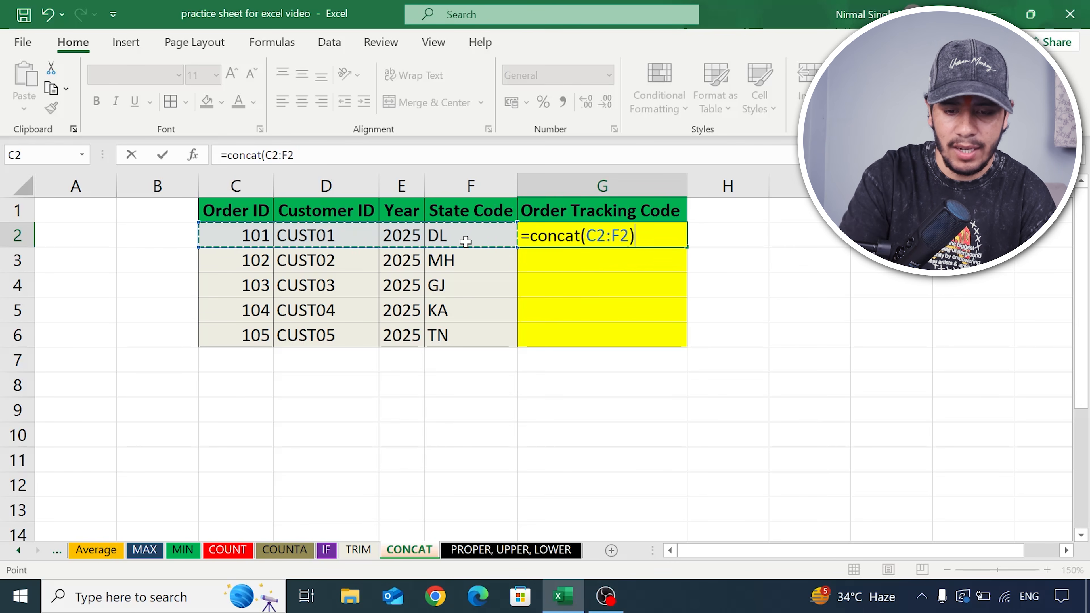
key(Return)
click(558, 240)
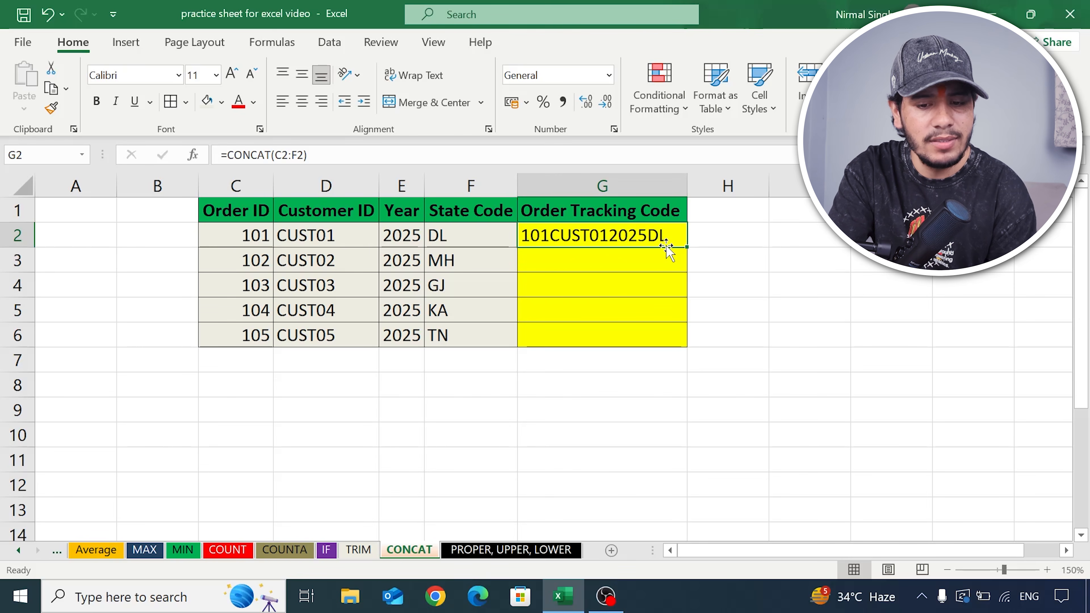
- Compare the source values in C2:F2 with the tracking code, and fill the CONCAT formula from G2 down to G6
click(658, 266)
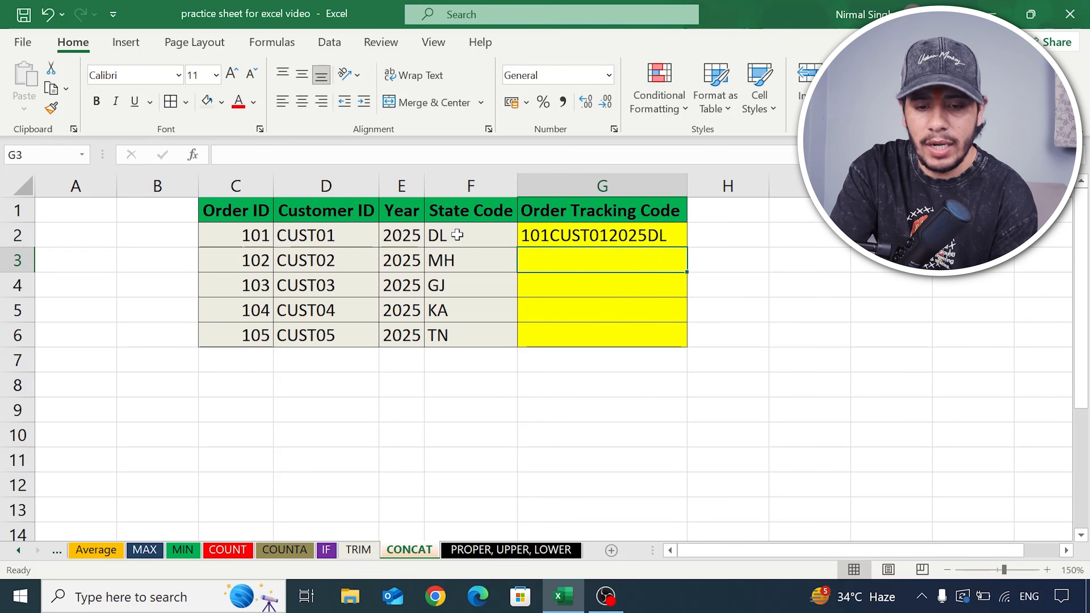
drag(239, 239, 455, 238)
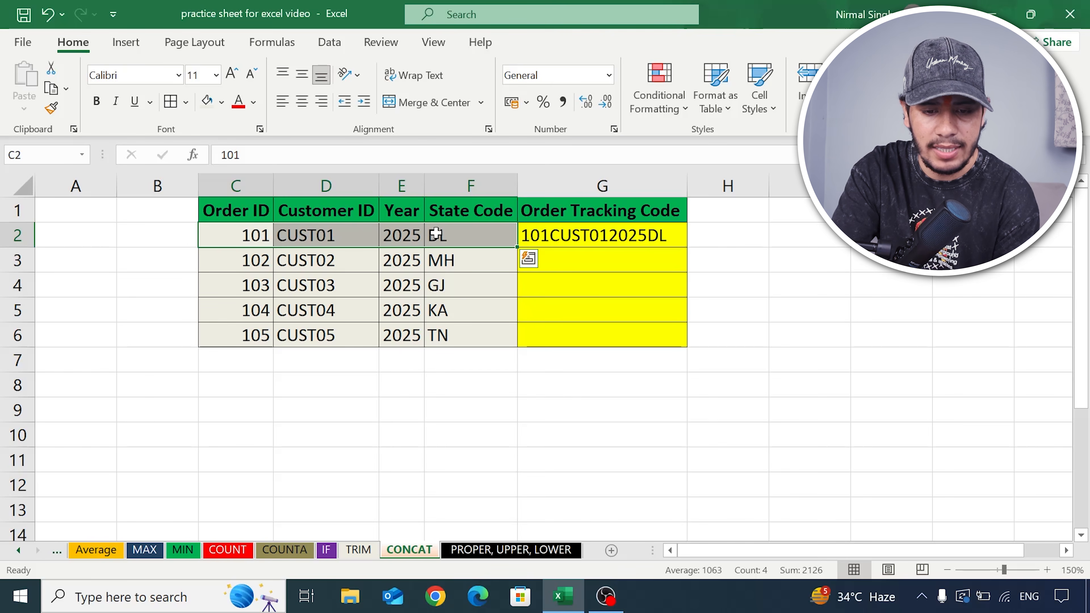
click(551, 264)
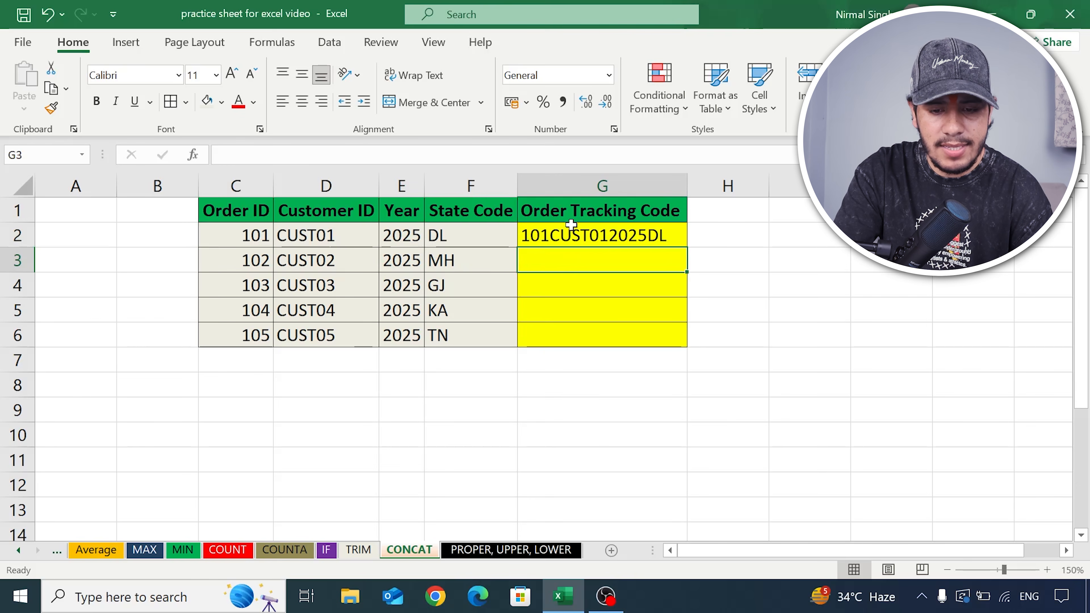
click(619, 231)
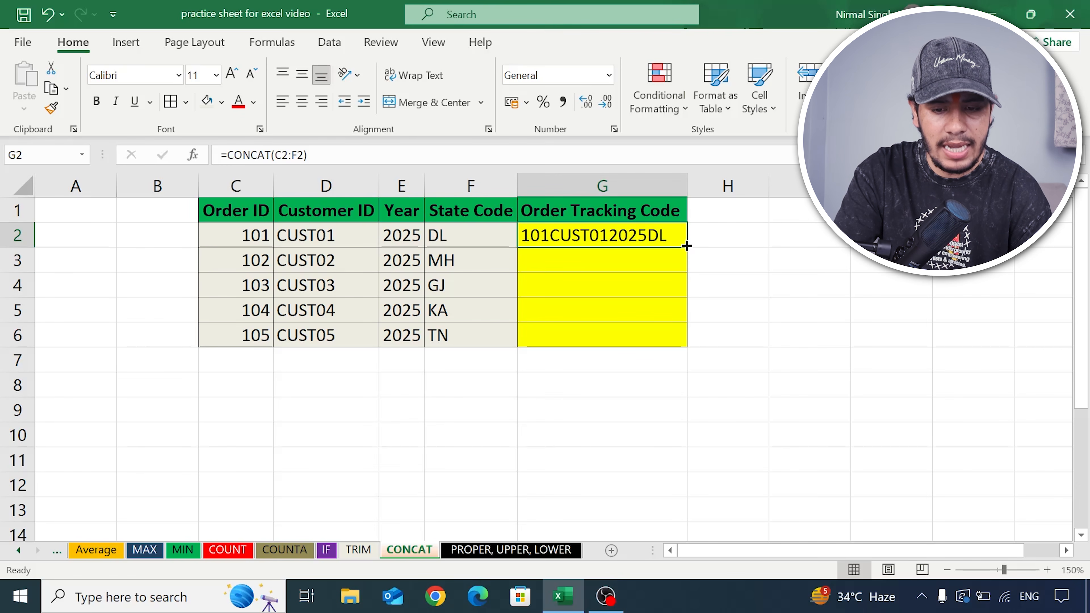
drag(686, 246, 689, 347)
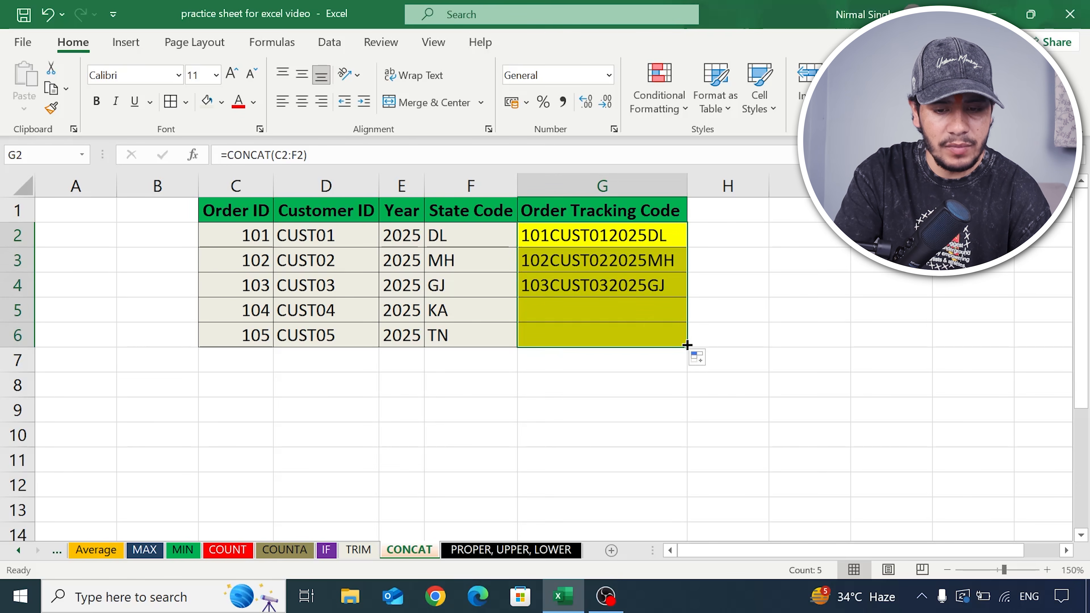
click(610, 380)
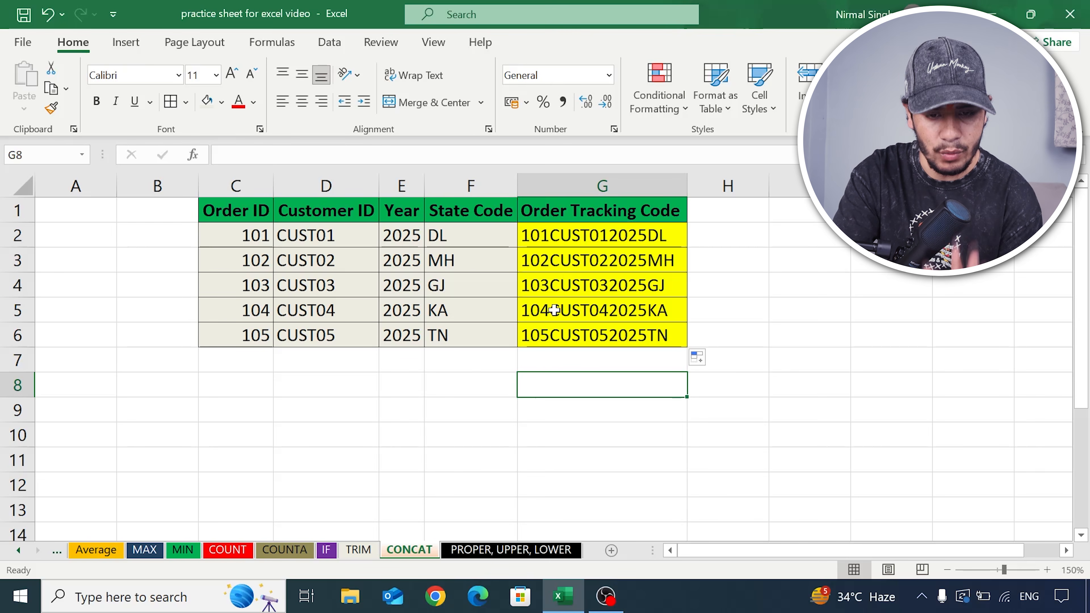
- Open the PROPER, UPPER, LOWER sheet and review the headers in C1:F1 and the letter casing of the employee IDs and names
click(520, 550)
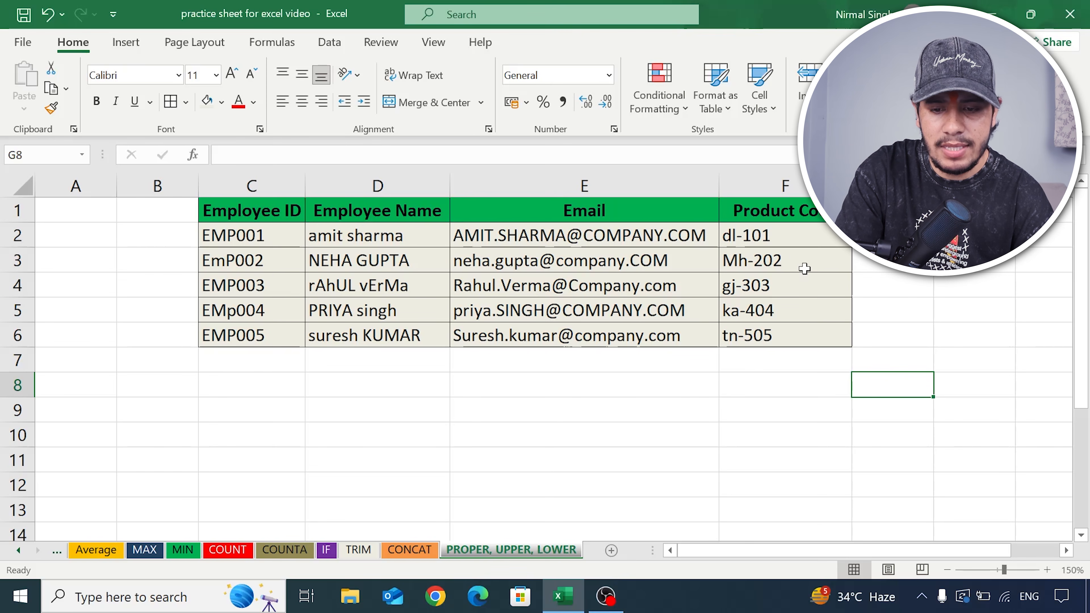
click(728, 215)
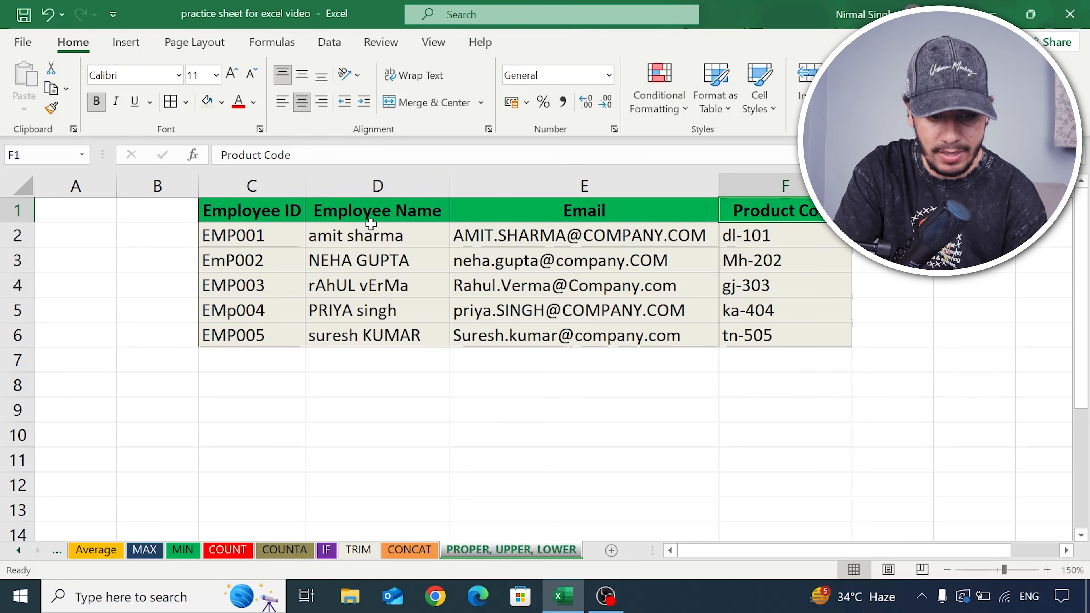
click(326, 236)
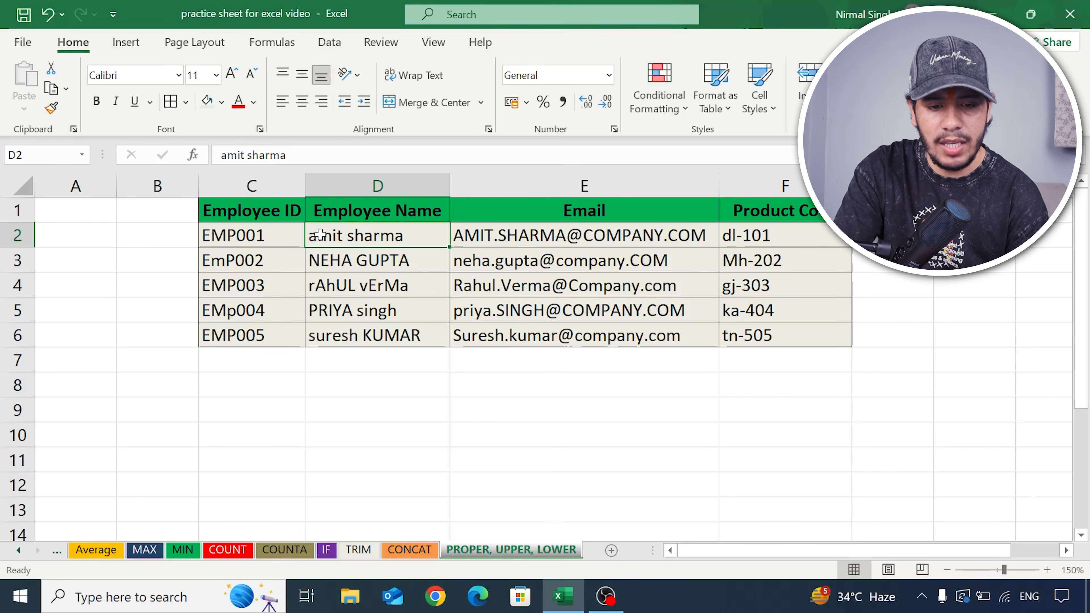
click(406, 258)
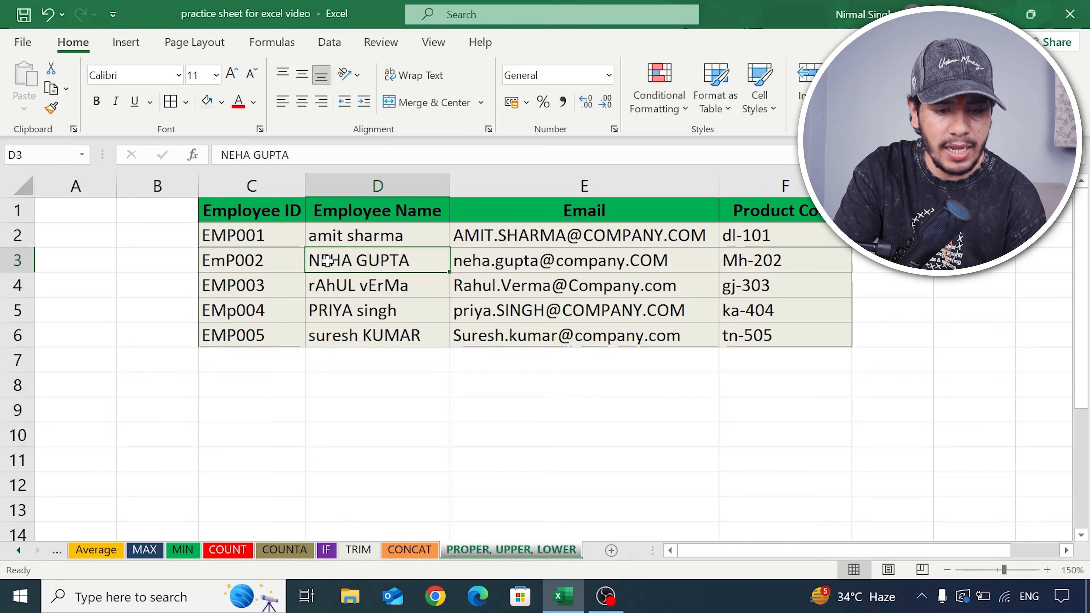
click(231, 265)
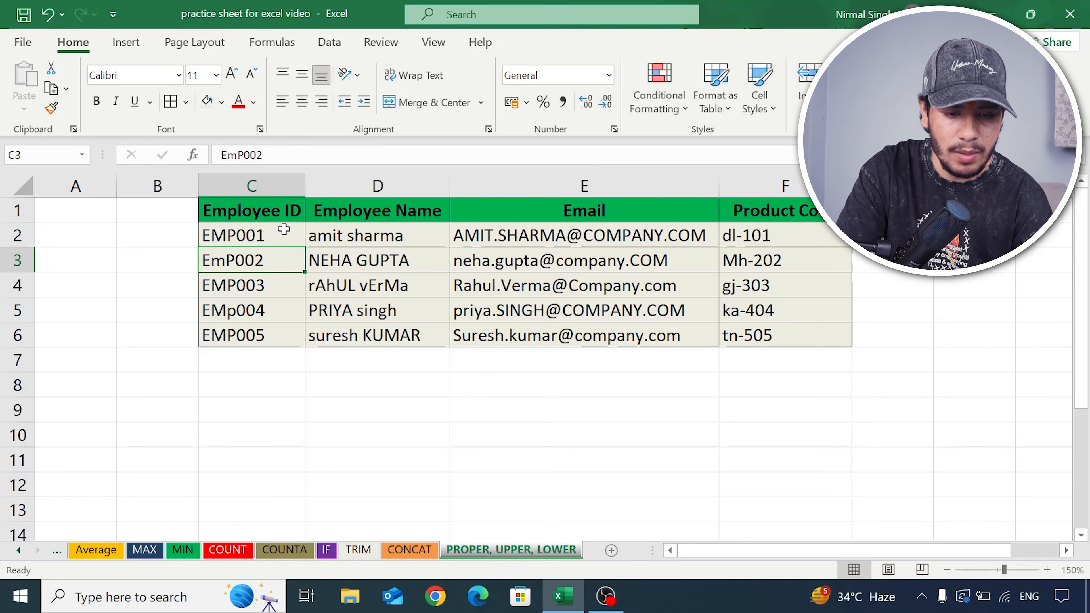
click(284, 214)
drag(266, 211, 756, 215)
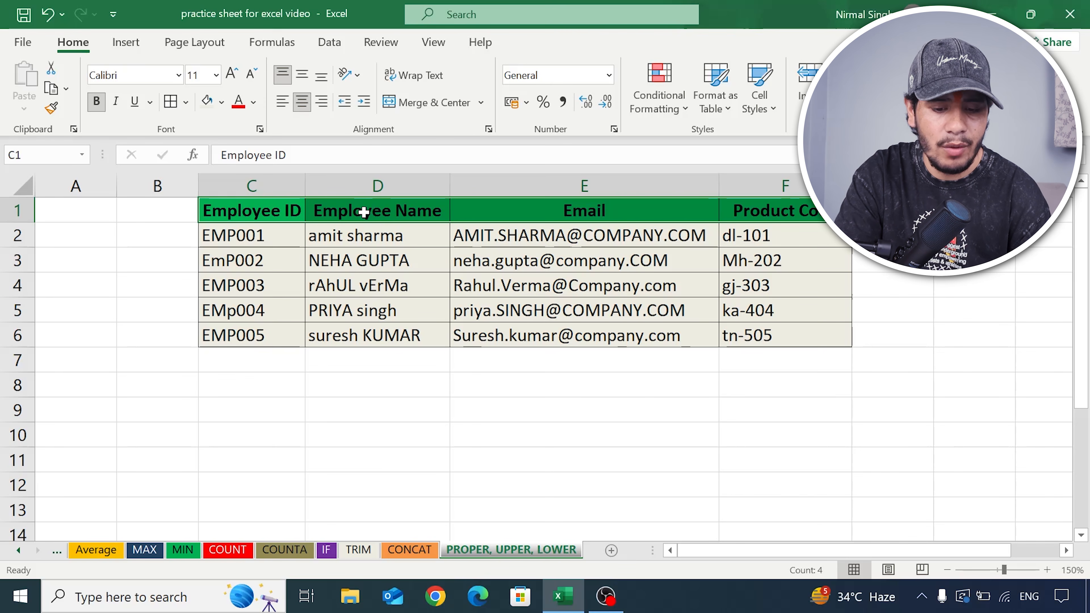
- Enter =UPPER(C1) in C8 to convert the Employee ID header to uppercase
click(281, 380)
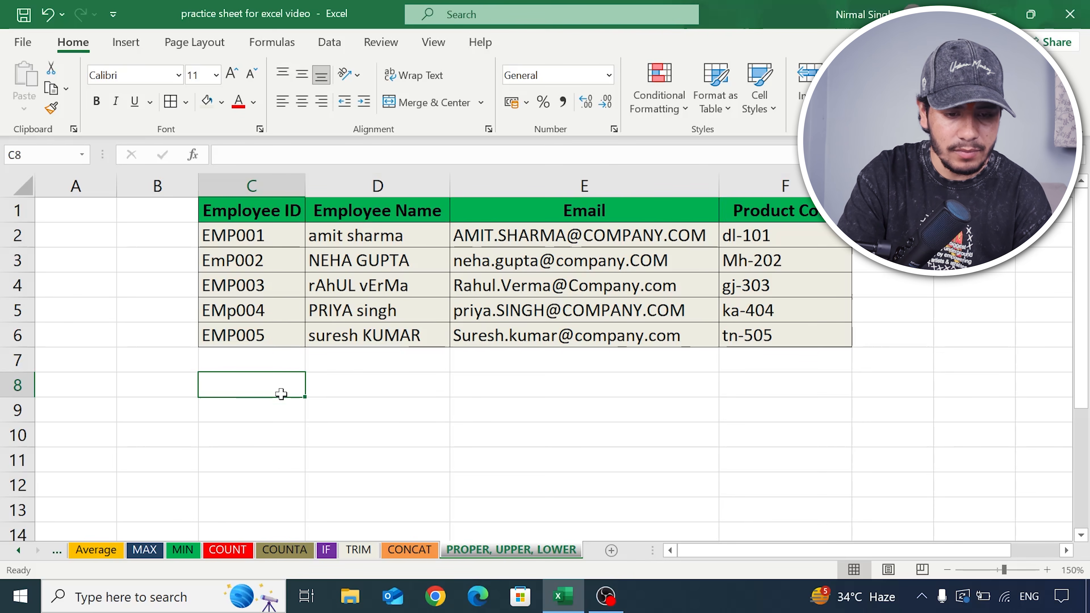
text(=)
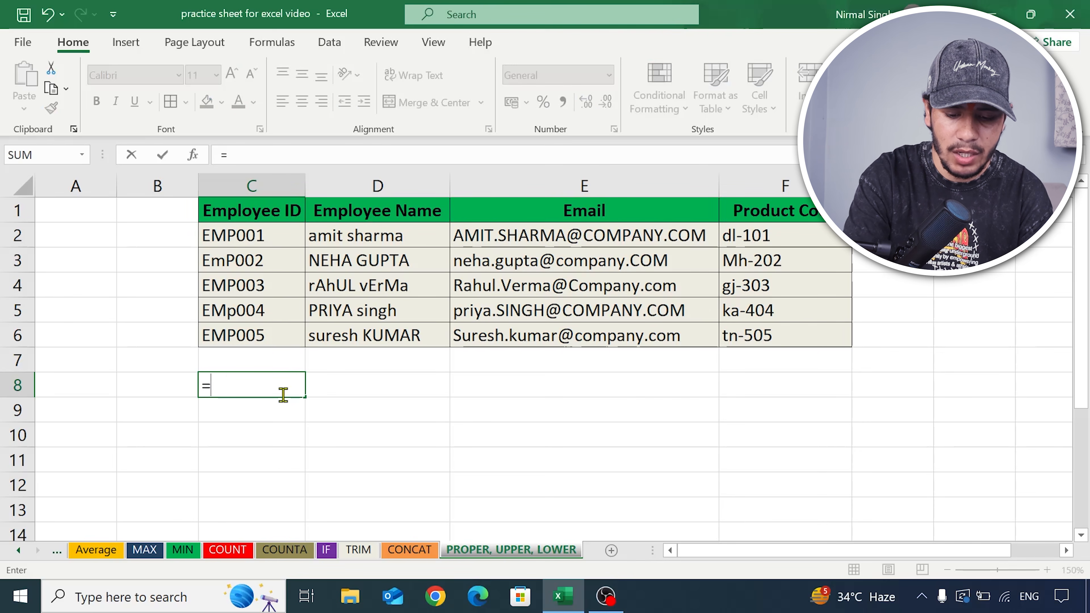
text(upper)
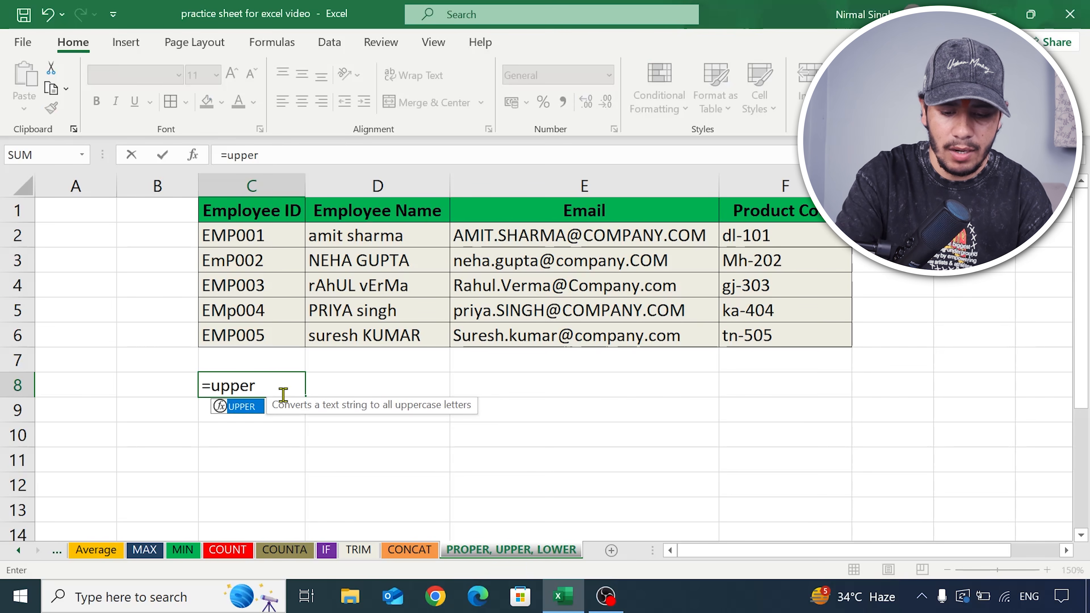
text(()
click(258, 206)
text())
key(Return)
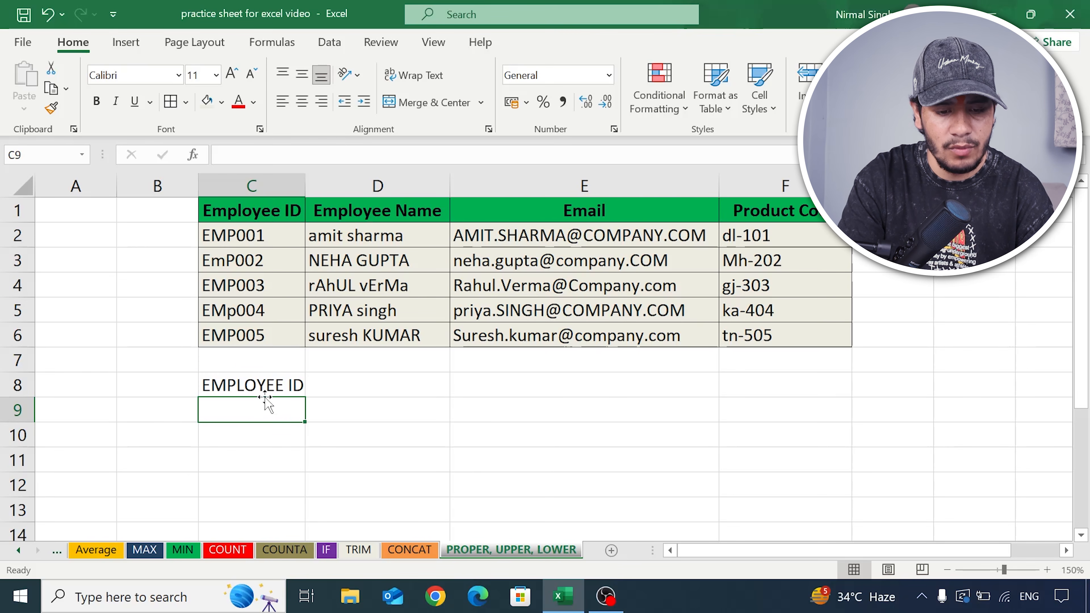
- Fill the UPPER formula from C8 across to F8 and centre the email header in E8
click(266, 391)
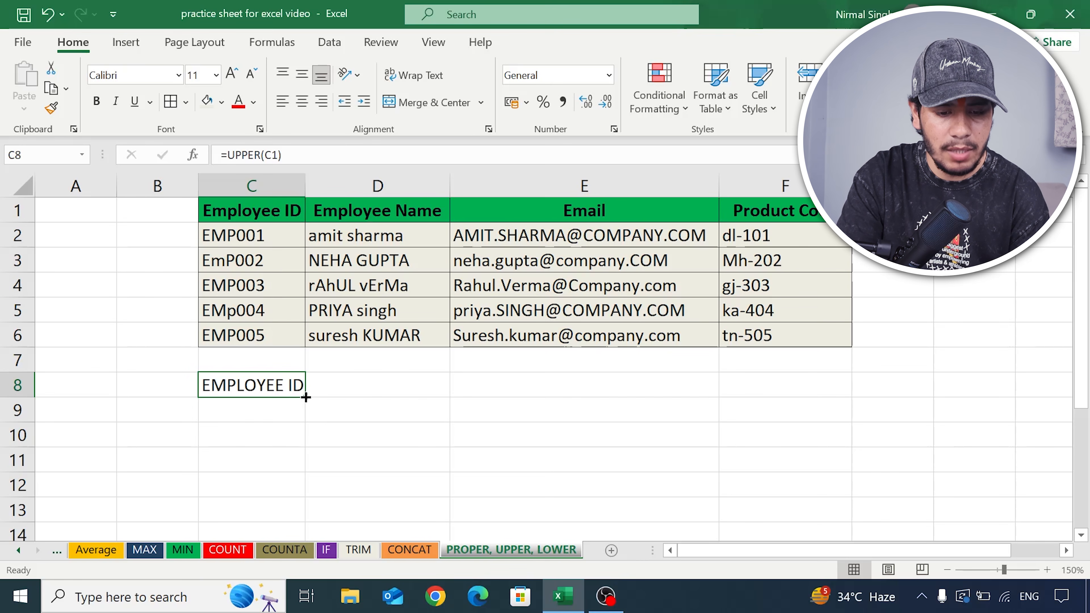
drag(304, 398, 848, 400)
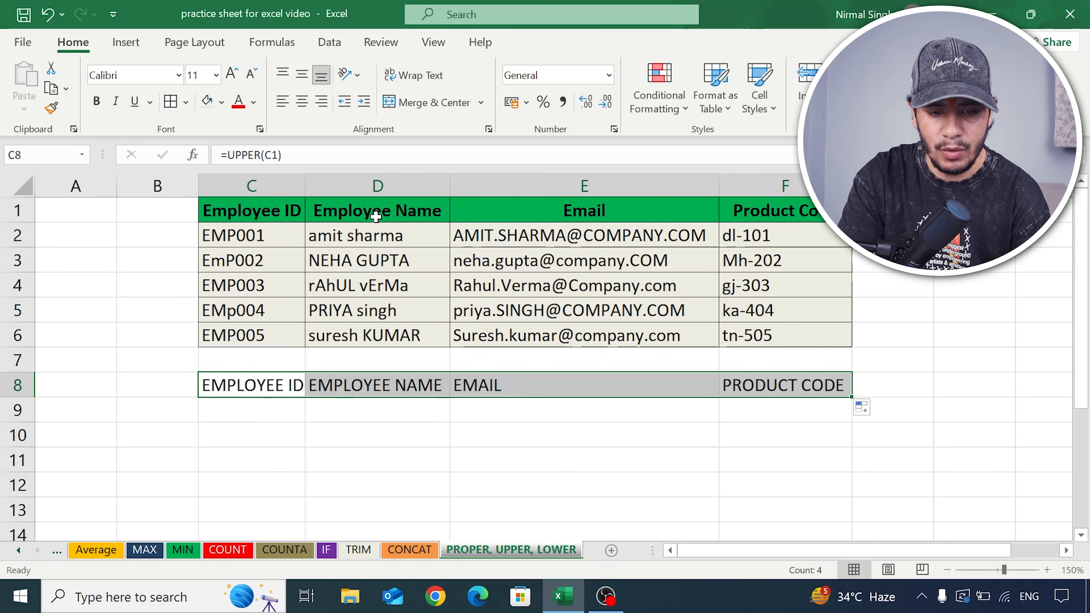
click(484, 388)
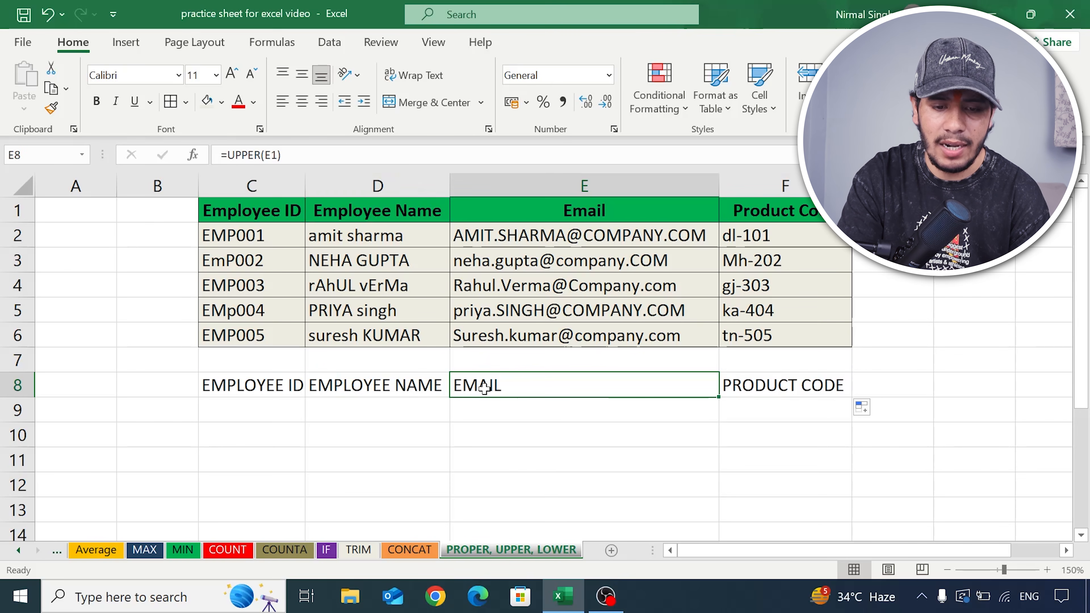
click(302, 102)
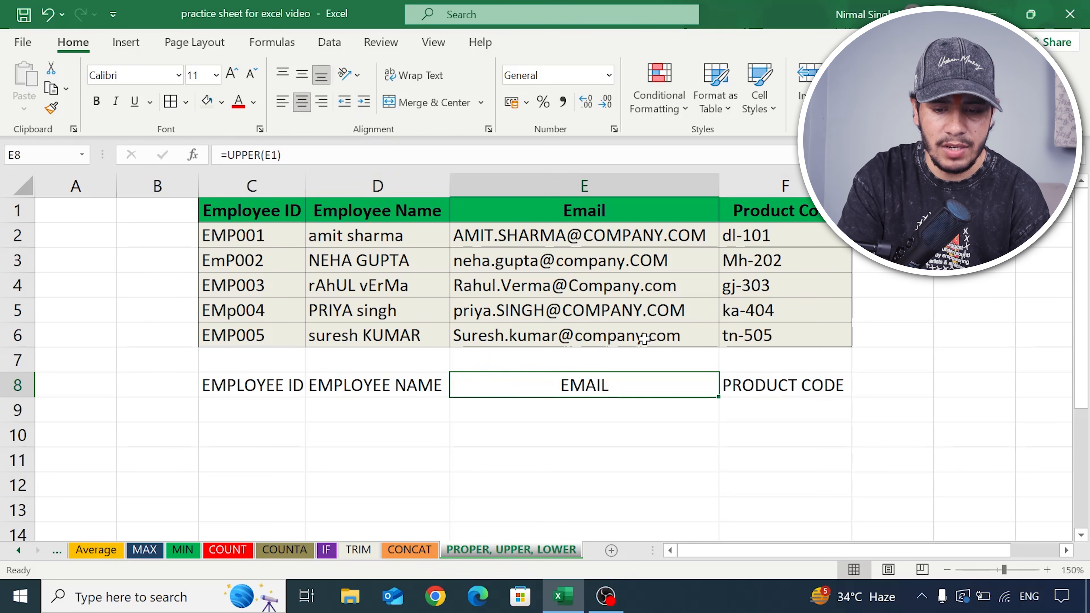
click(757, 387)
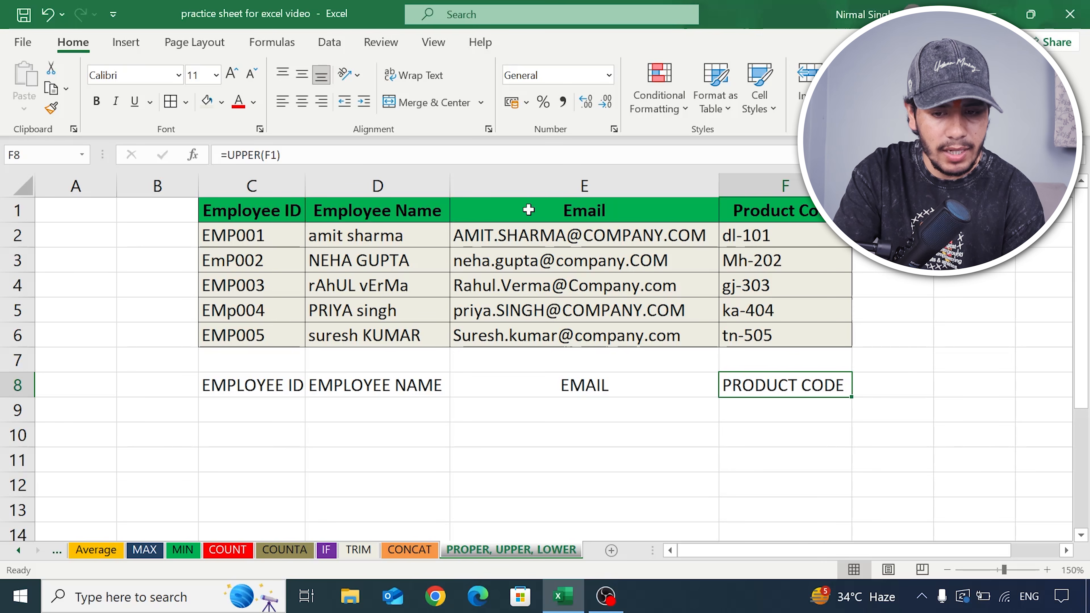
- Enter =UPPER(C2:C6) in C9 to convert all employee IDs to uppercase, and compare them with the originals
click(213, 412)
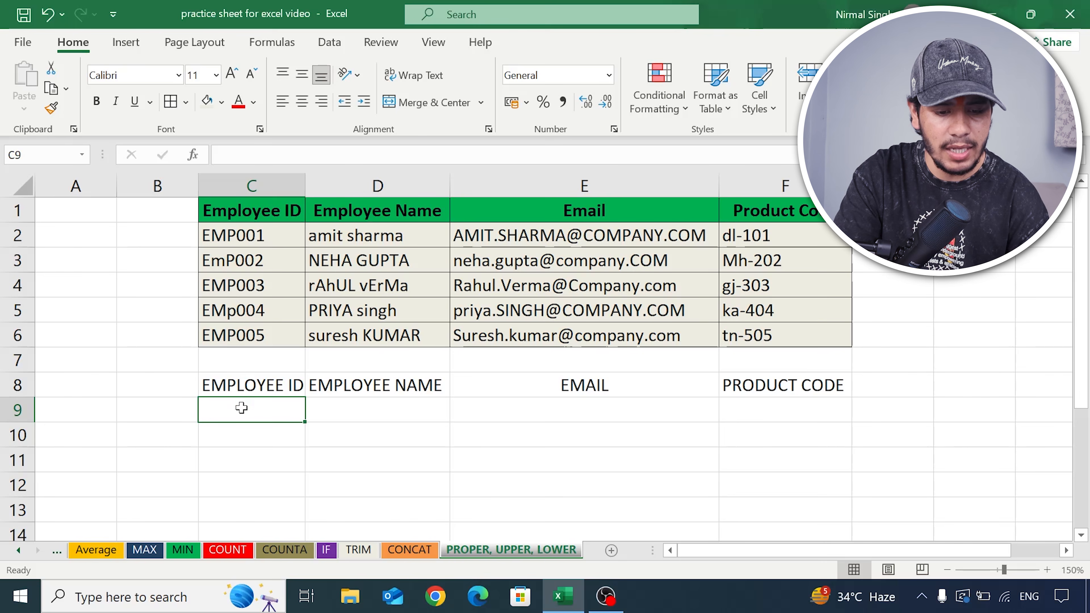
text(=u[p)
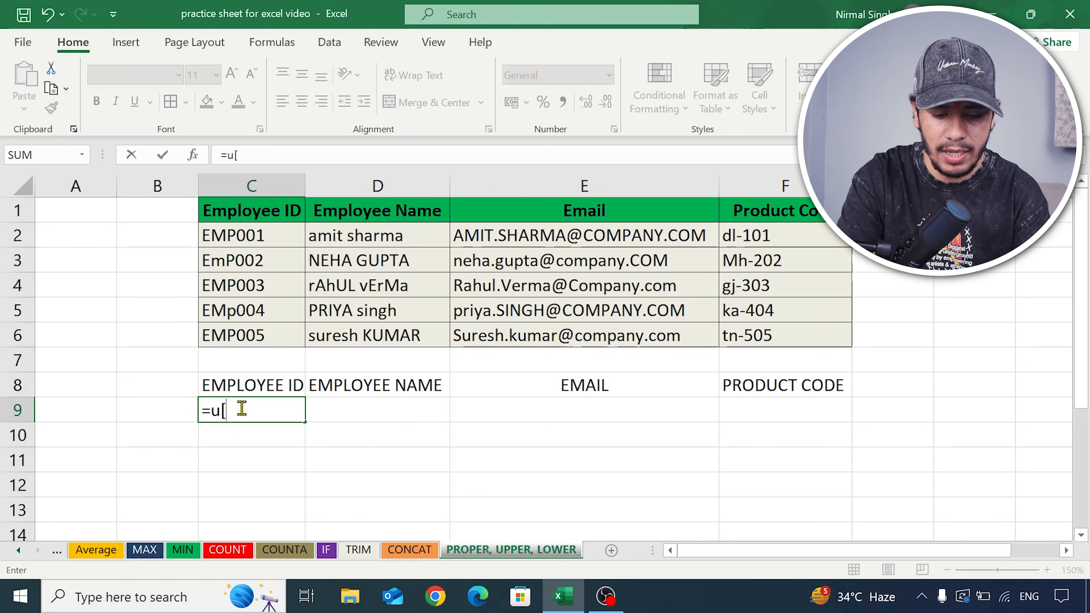
key(BackSpace)
key(BackSpace)
text(pper)
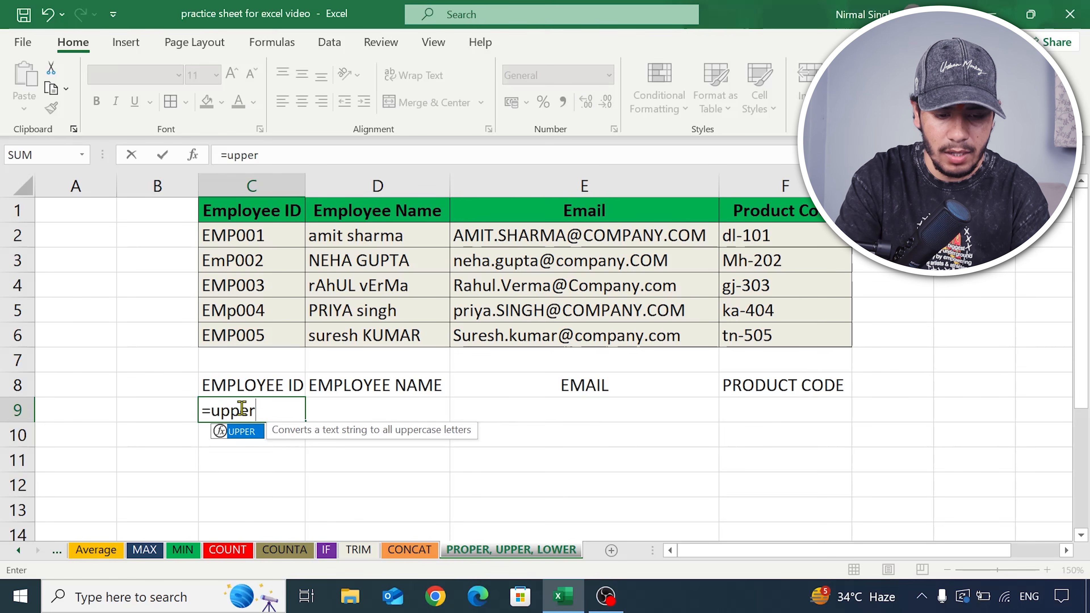
text(()
drag(280, 239, 281, 336)
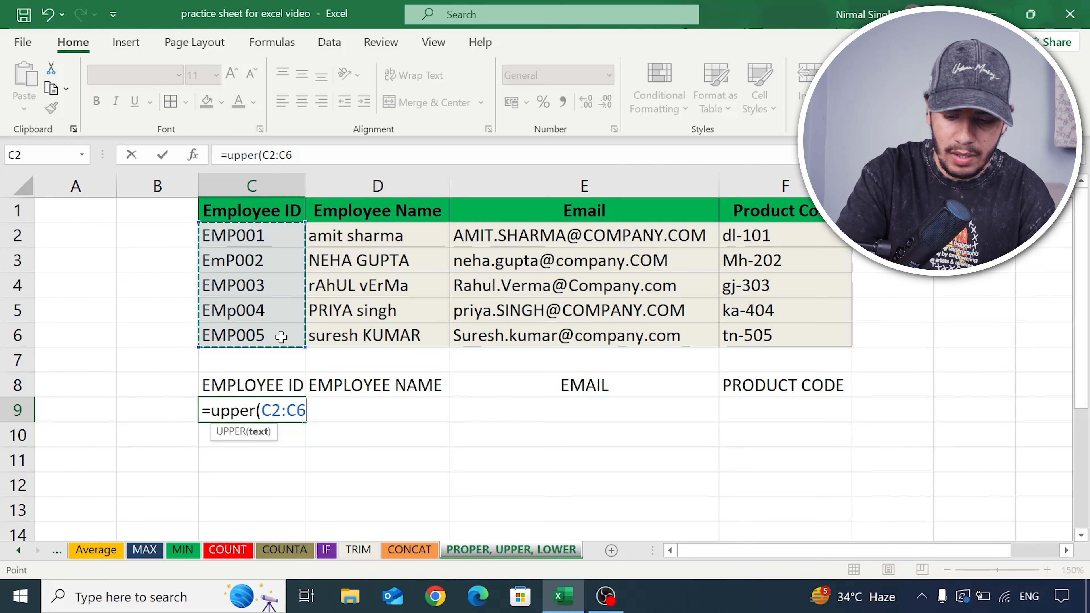
text())
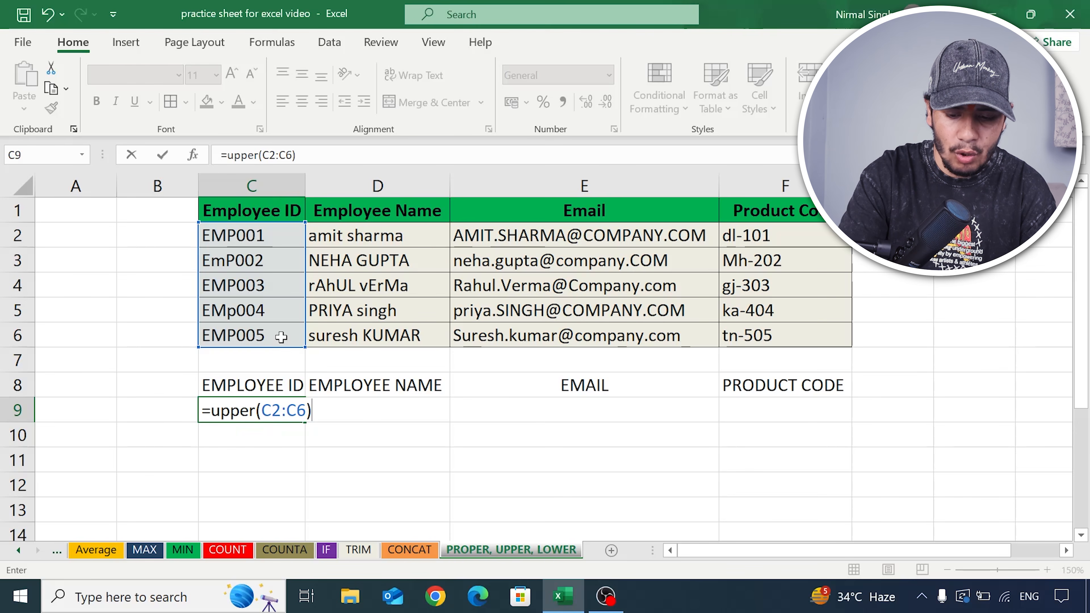
key(Return)
scroll(281, 337, down, 1)
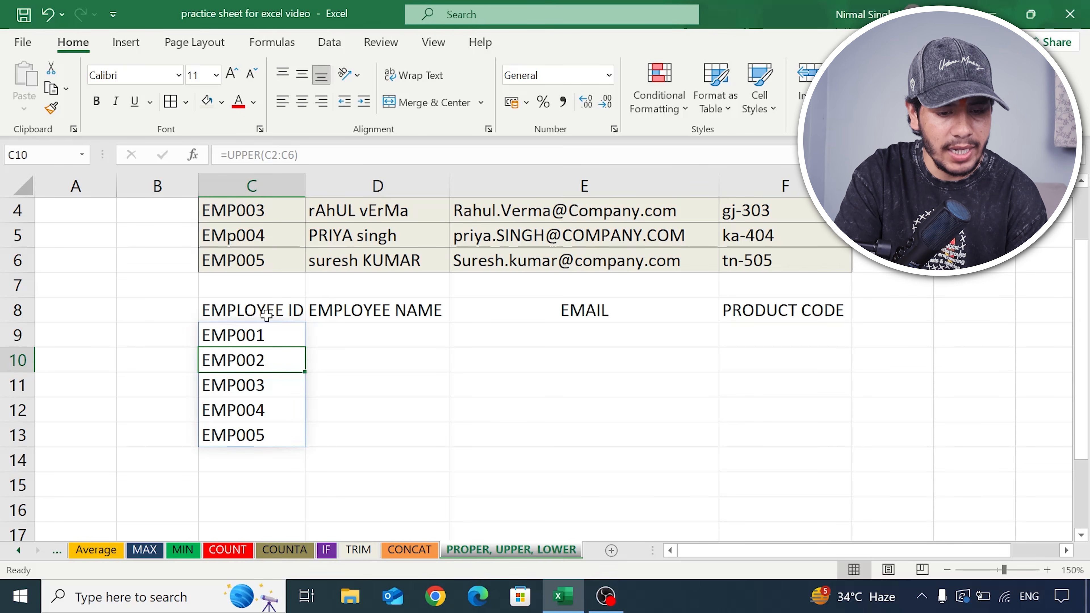
scroll(268, 340, up, 1)
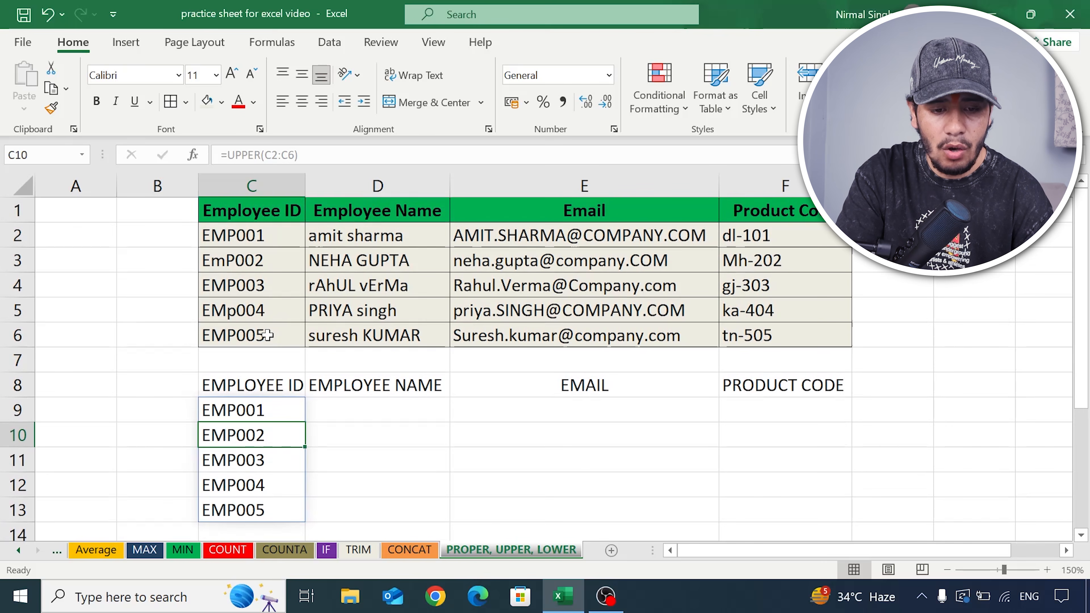
- Enter =PROPER(D2:D6) in D9 to convert all employee names to proper case, and compare them with the originals
click(396, 236)
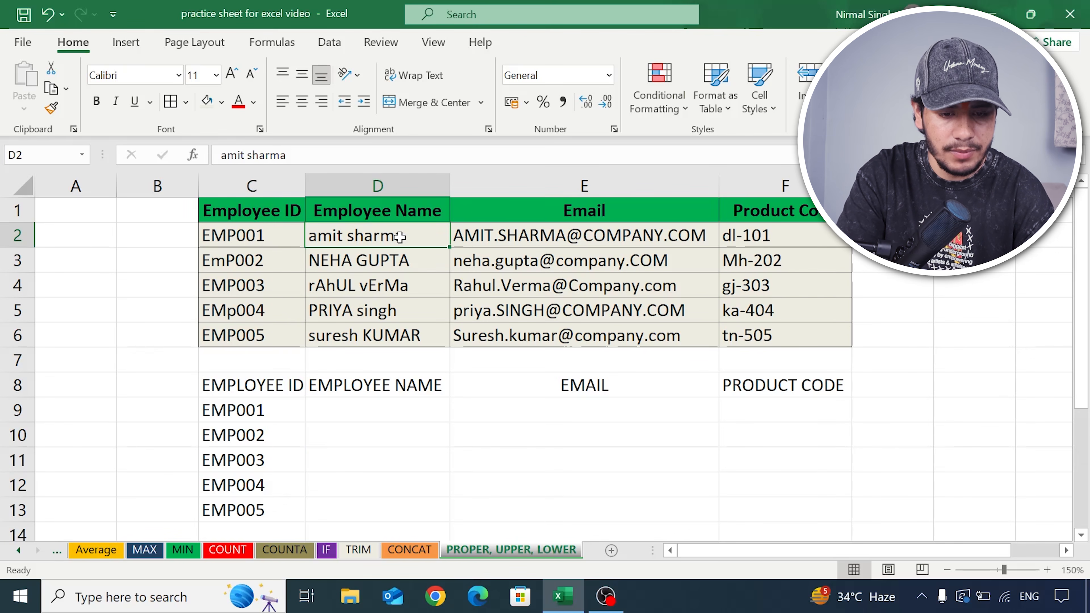
click(375, 407)
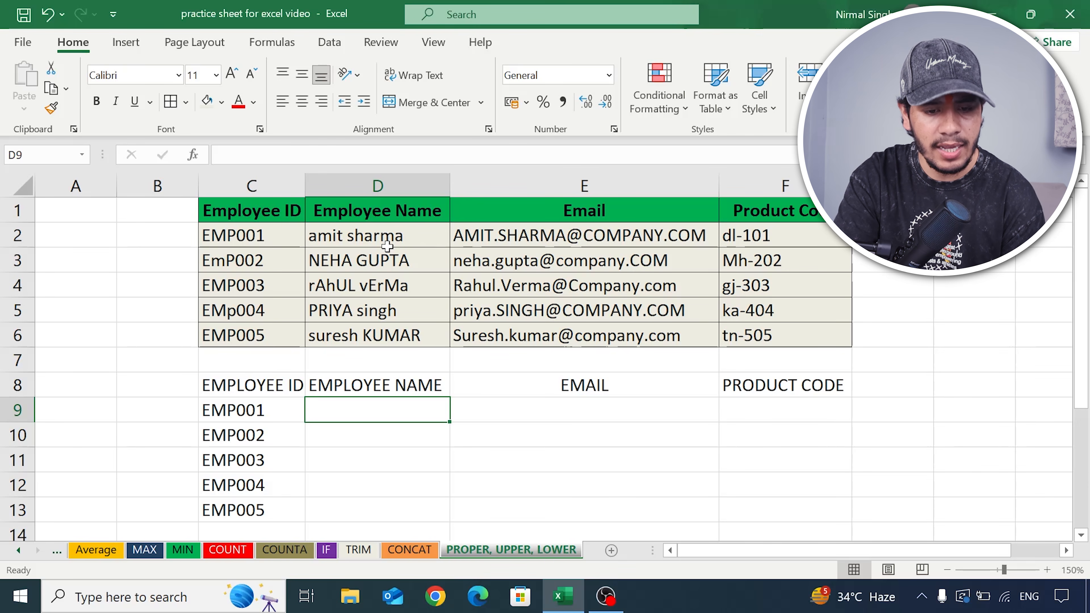
double_click(390, 408)
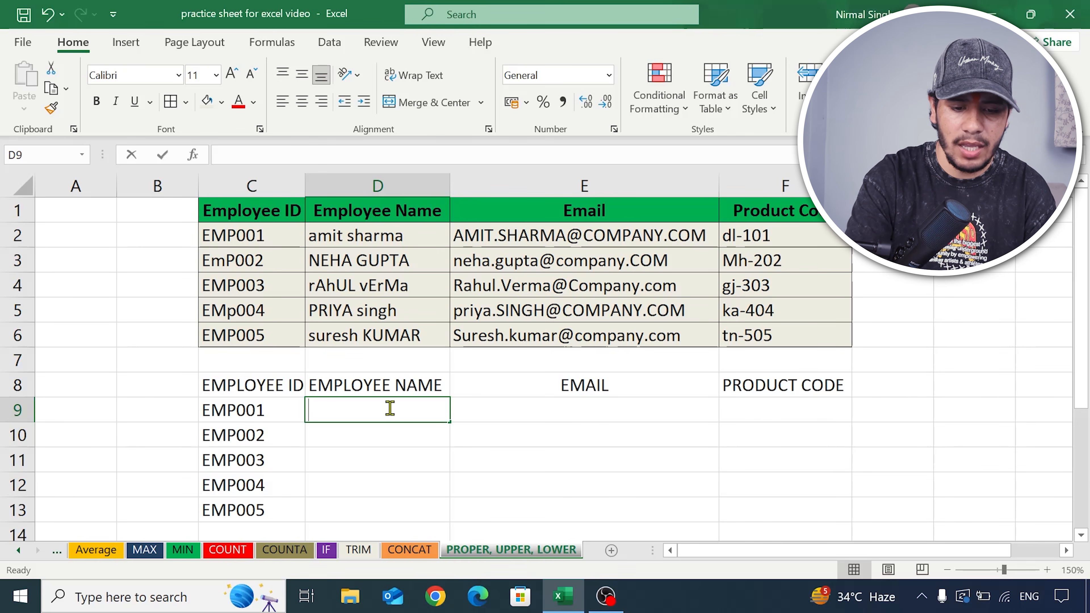
text(=)
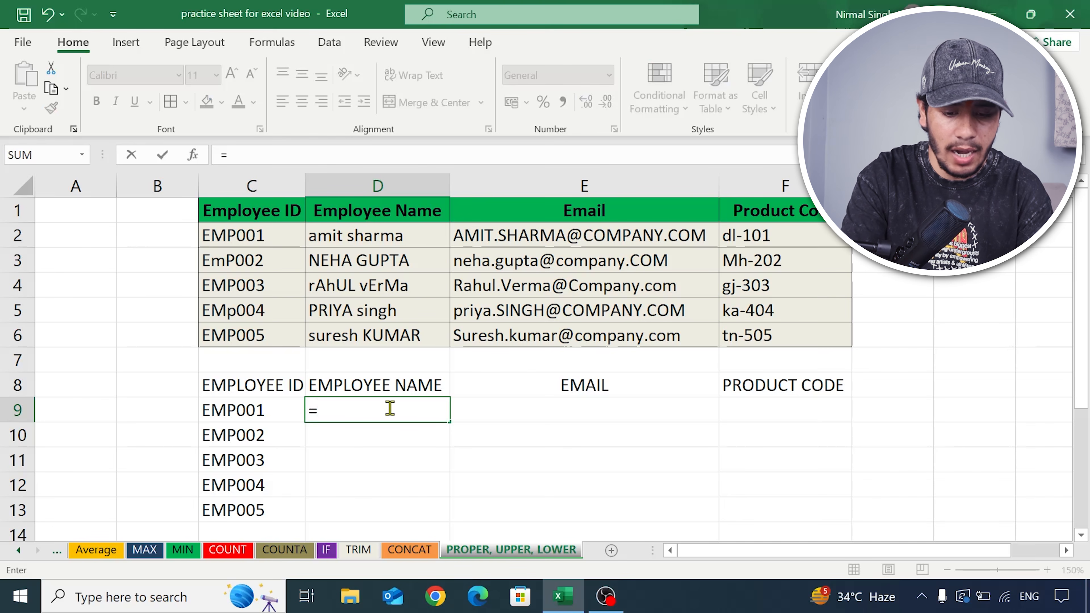
text(pr)
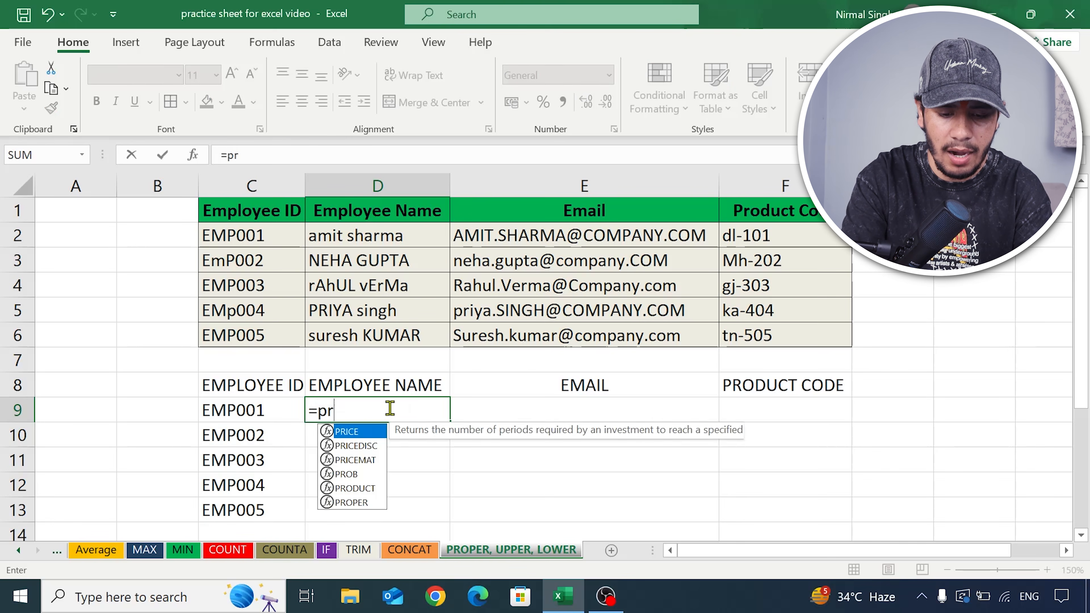
text(oper)
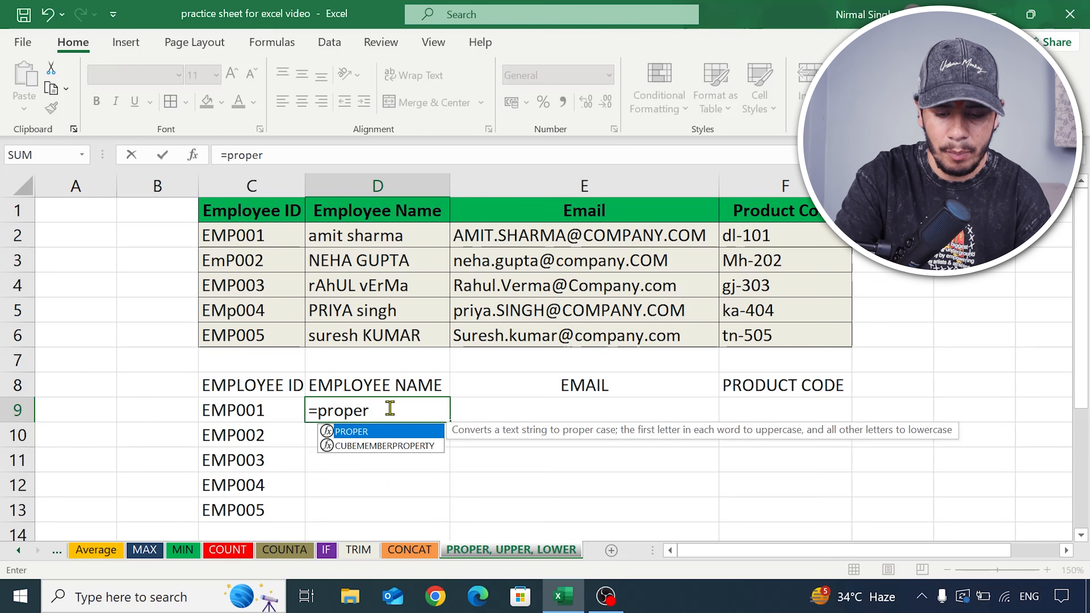
text(()
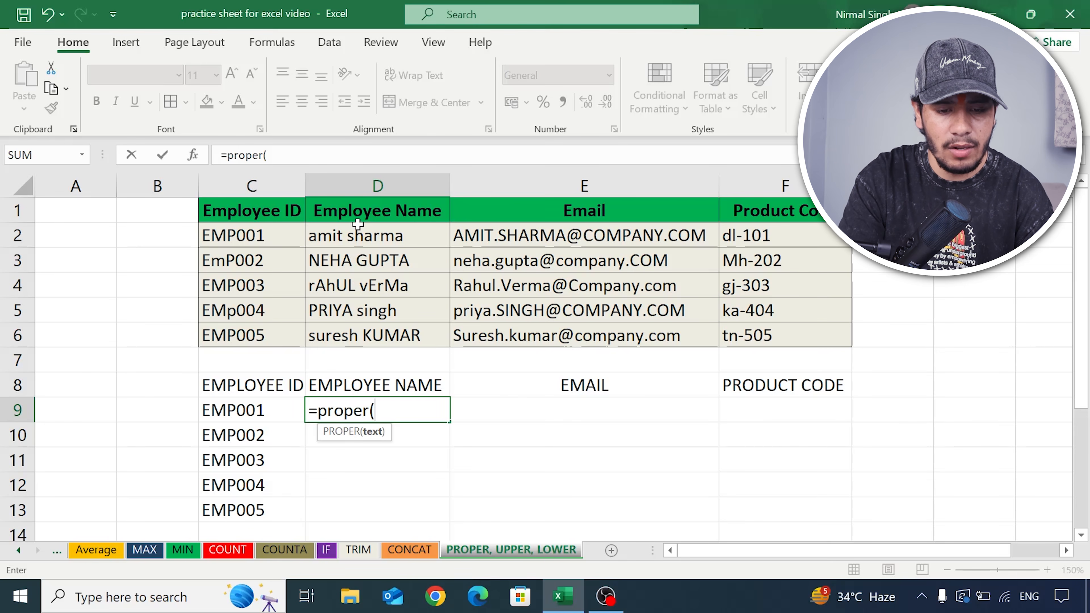
click(358, 234)
drag(357, 234, 379, 332)
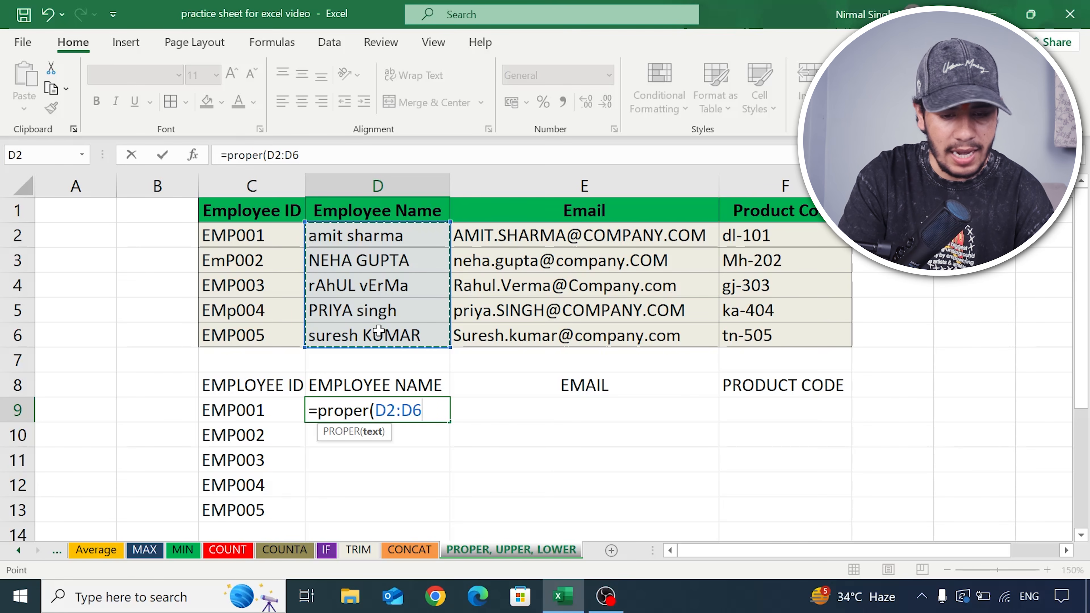
text())
key(Return)
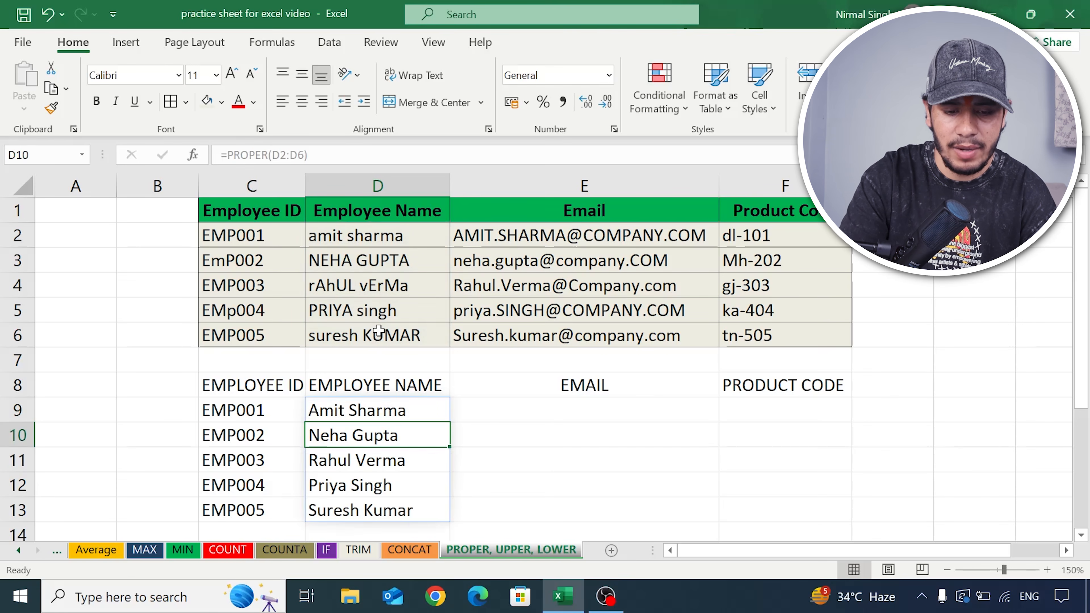
scroll(378, 344, down, 1)
scroll(378, 347, down, 2)
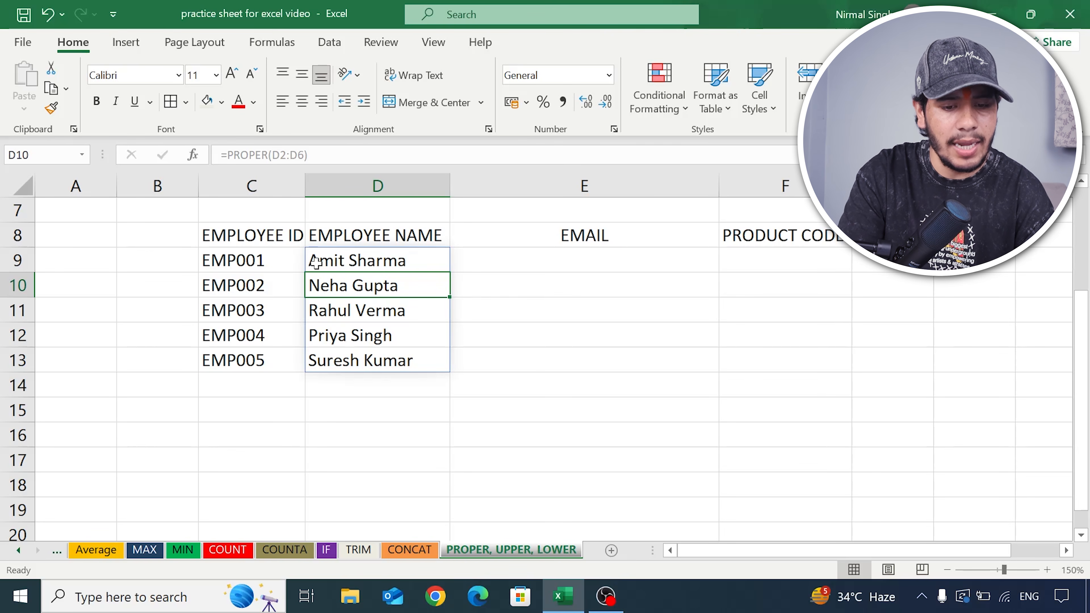
scroll(399, 318, up, 2)
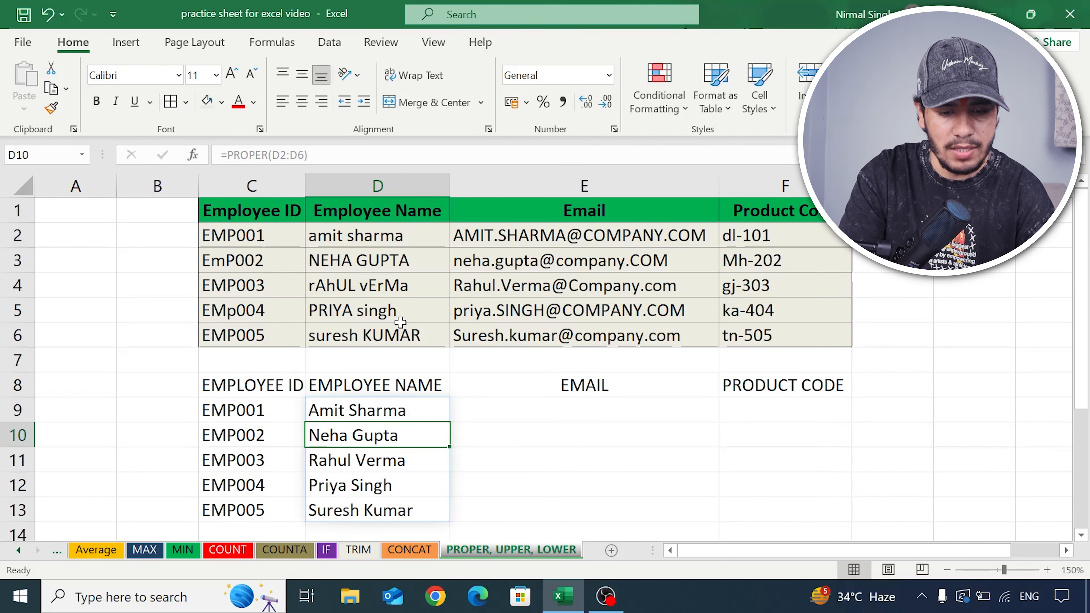
- Enter =LOWER(E2) in E9 to convert the first employee's email address to lowercase
click(478, 236)
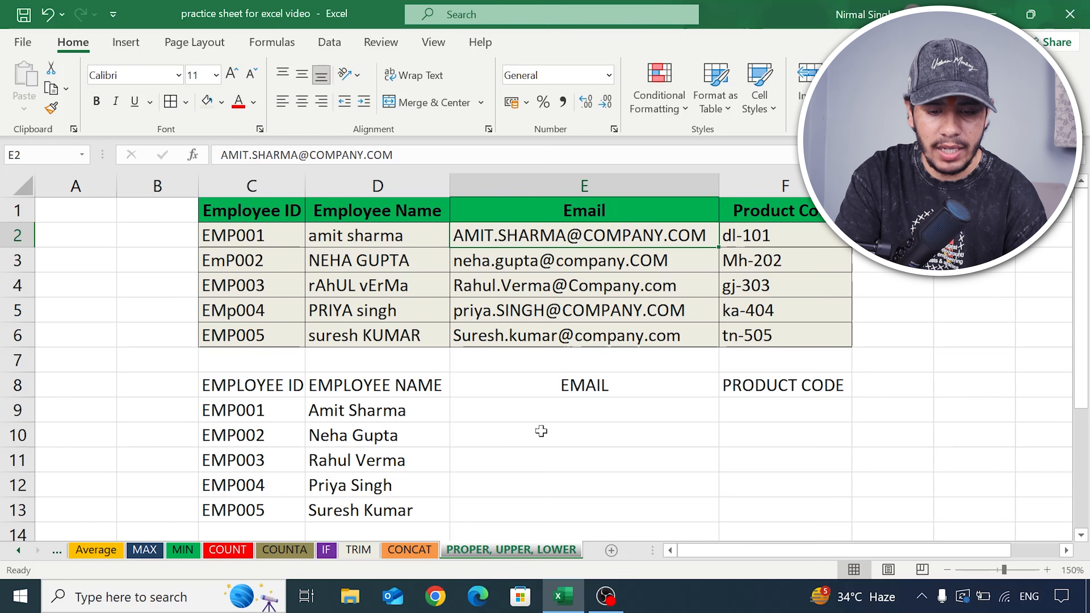
click(530, 413)
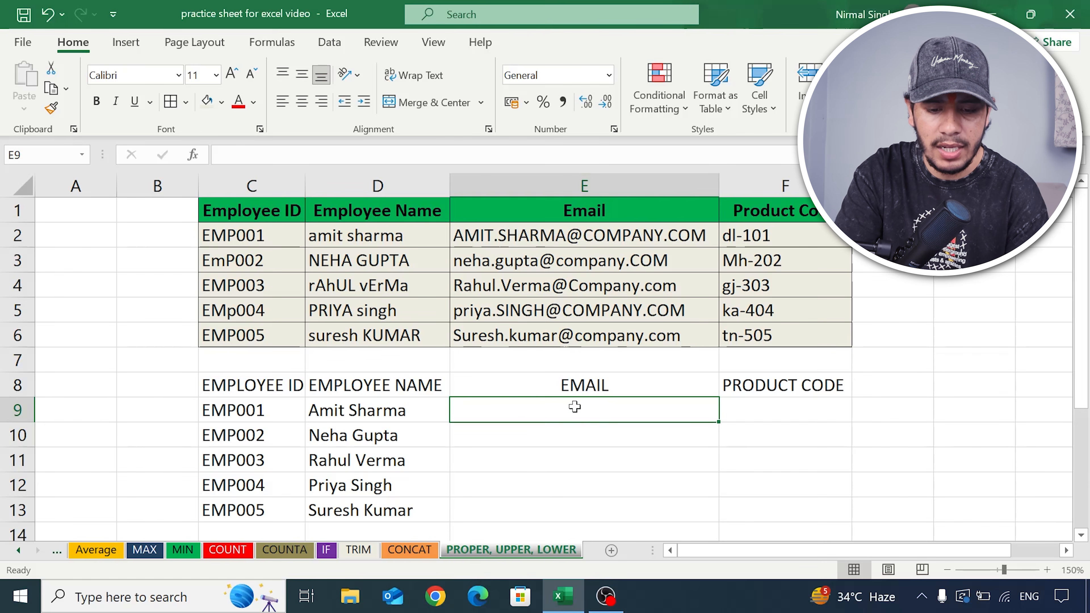
text(=)
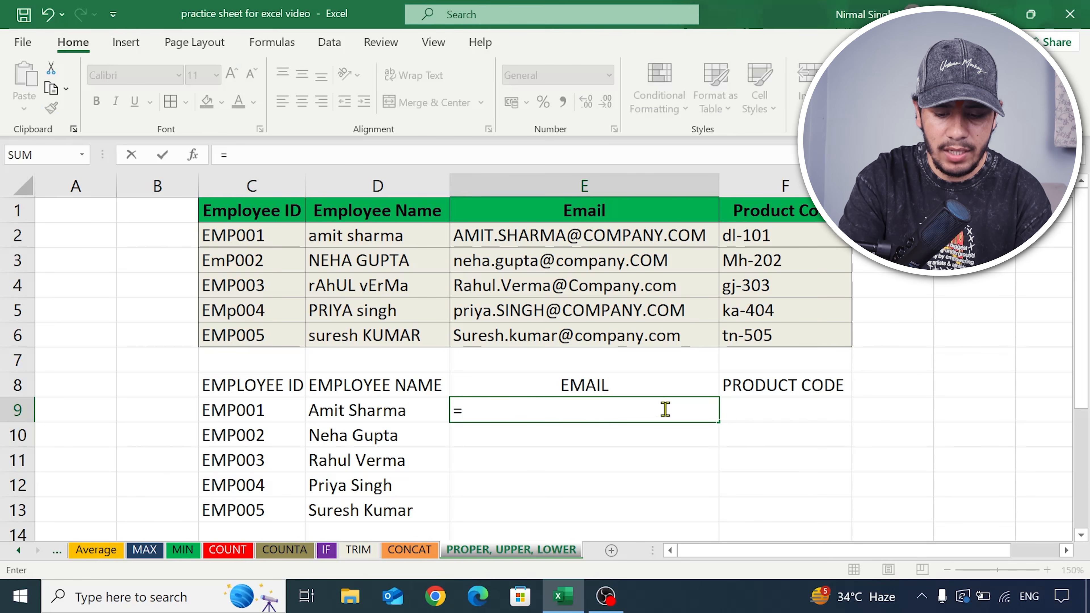
text(lower)
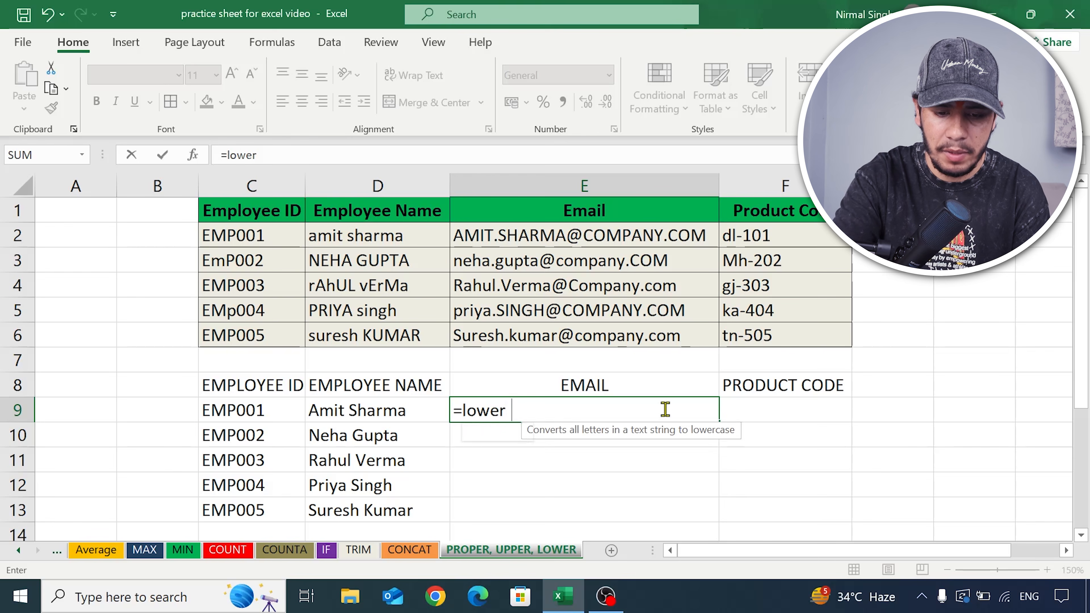
text(()
click(621, 230)
text())
key(Return)
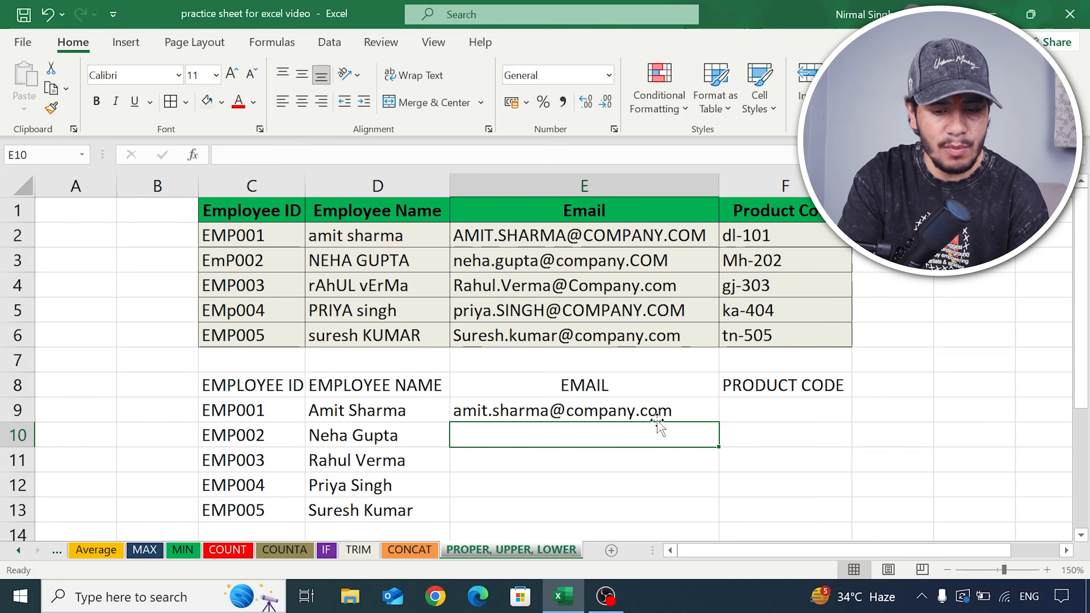
- Fill the LOWER formula from E9 down to E13 and compare the emails with the original column
scroll(683, 343, down, 1)
click(687, 336)
drag(719, 347, 718, 440)
click(575, 384)
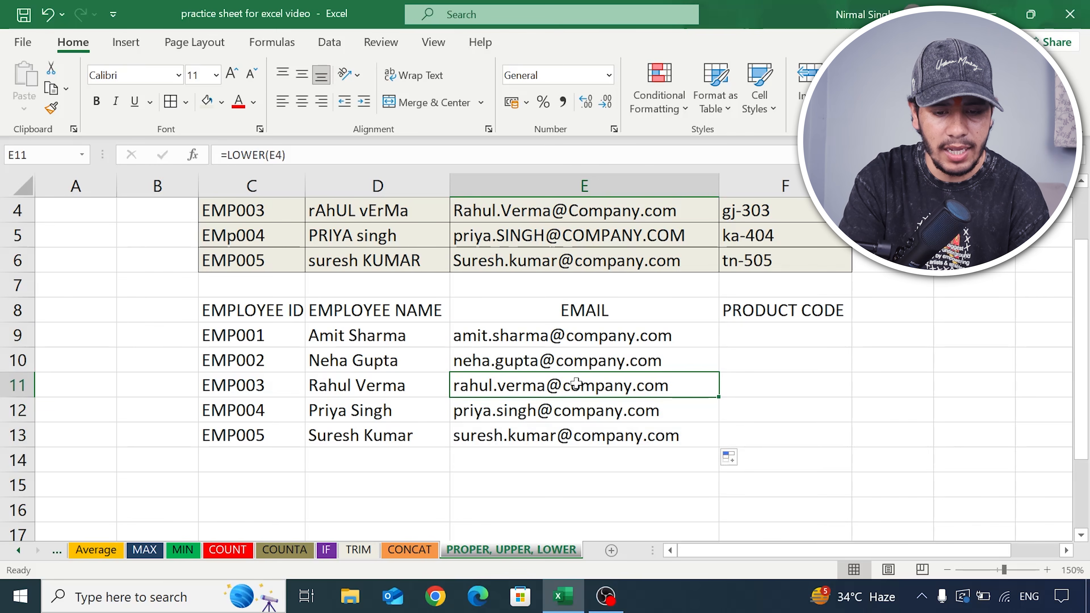
scroll(576, 360, up, 1)
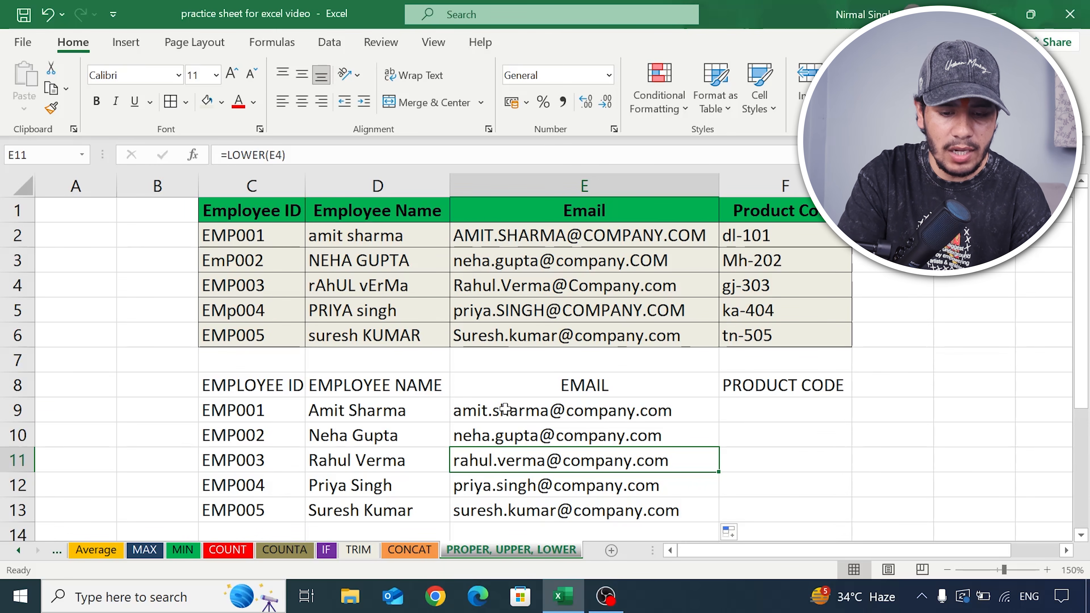
scroll(509, 408, down, 1)
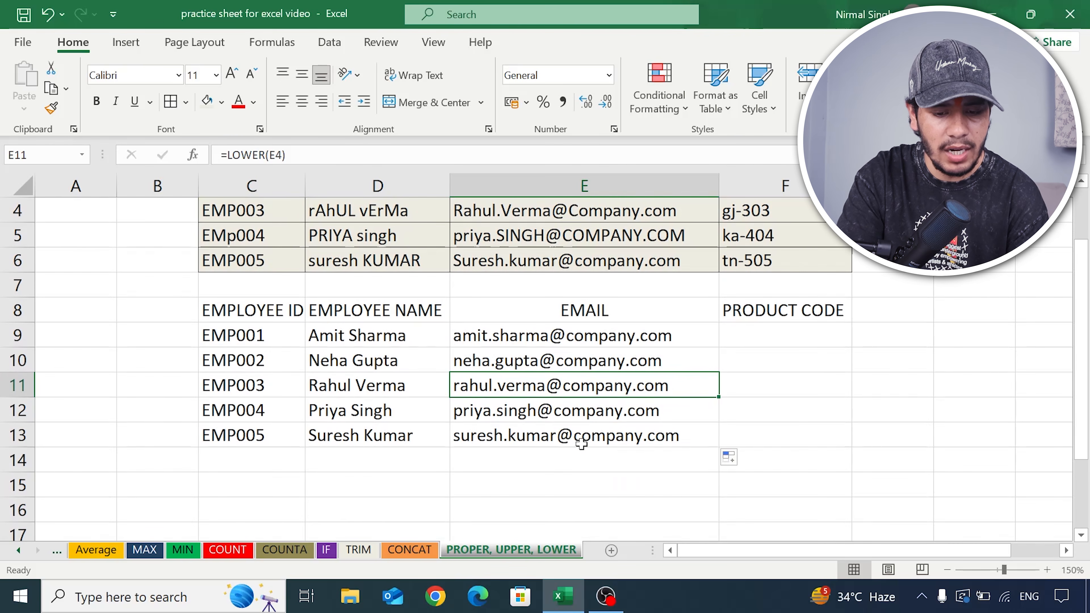
scroll(730, 450, up, 1)
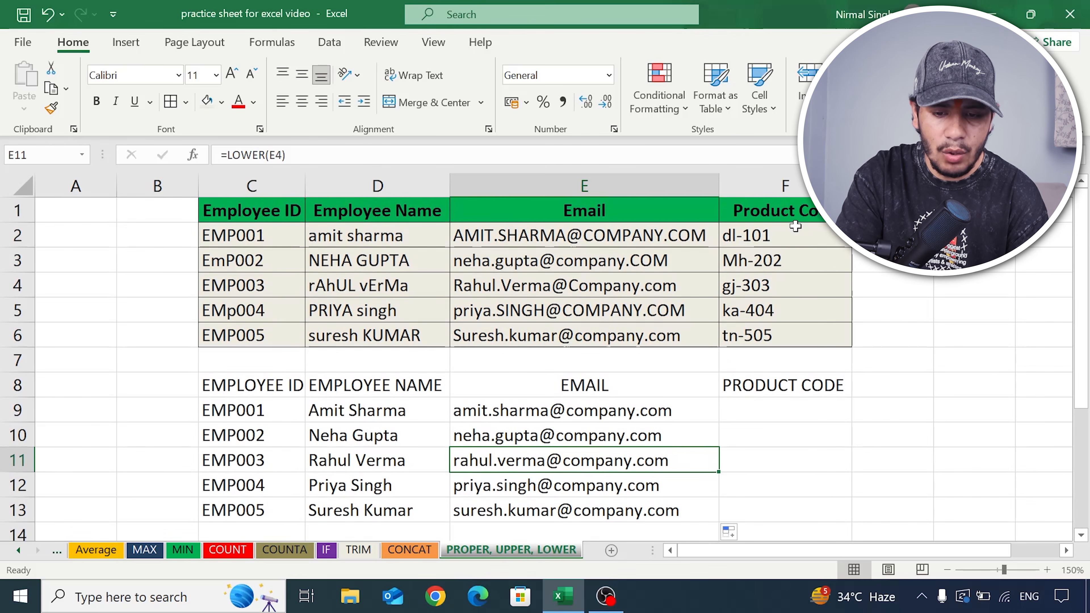
- Enter =UPPER(F2:F6) in F9 to convert all product codes to uppercase
scroll(792, 240, down, 1)
click(778, 339)
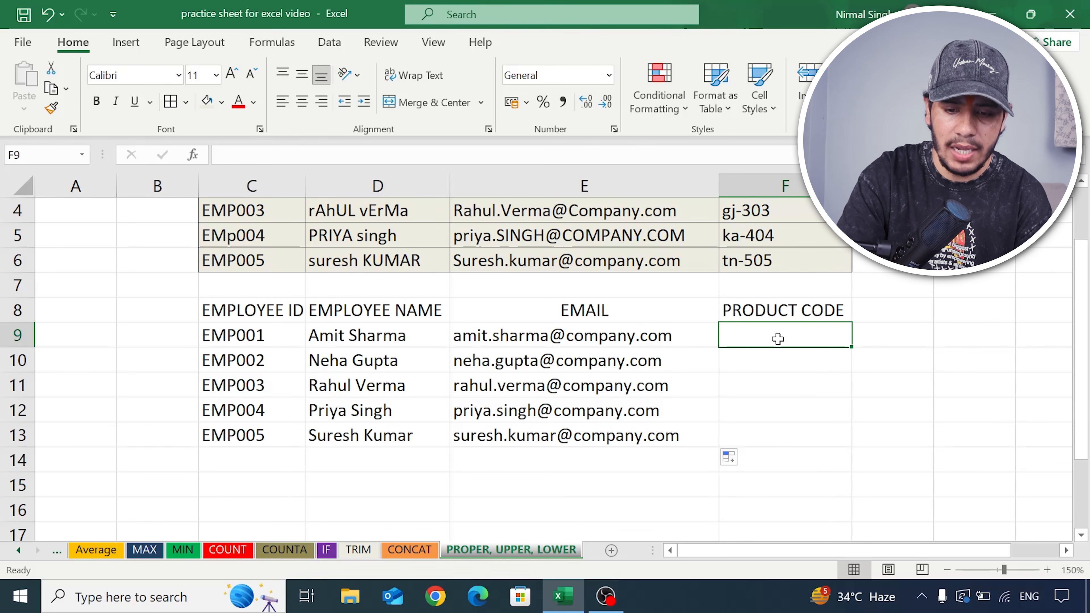
text(=)
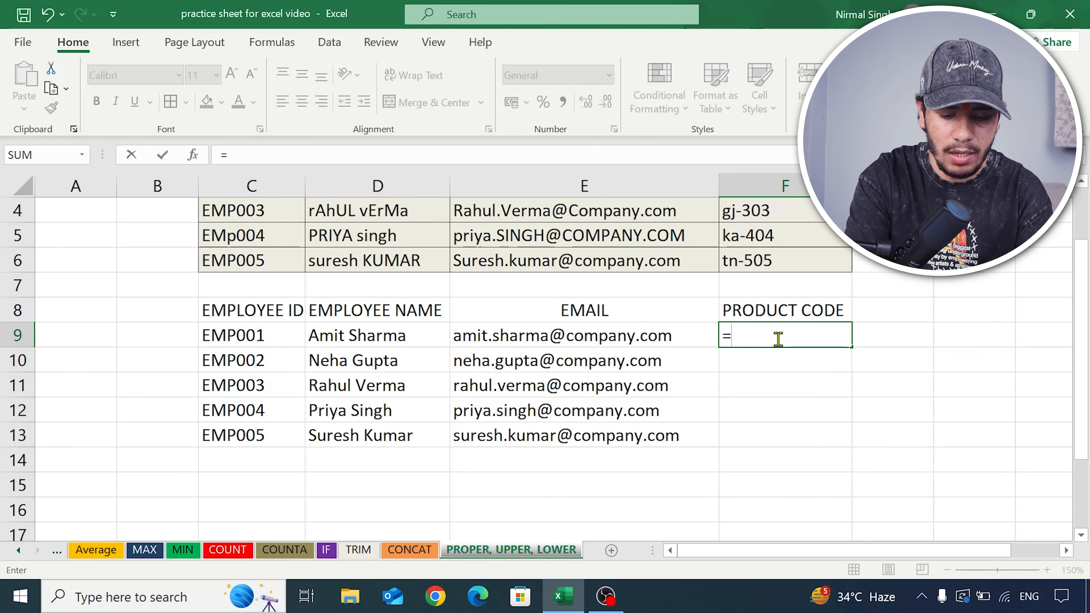
text(upper)
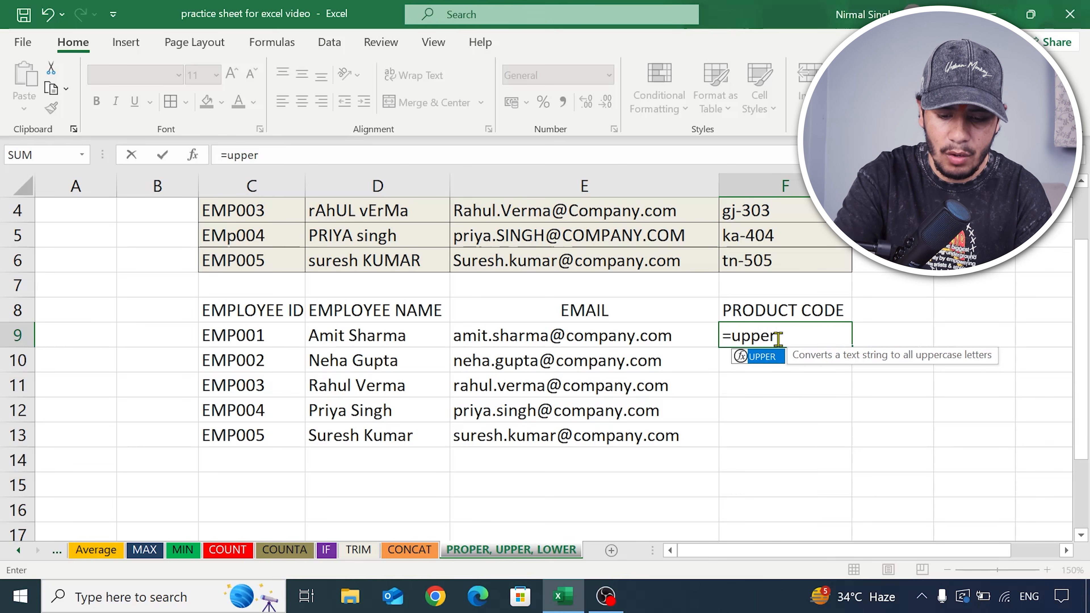
text(()
scroll(778, 335, up, 1)
drag(767, 236, 771, 338)
text())
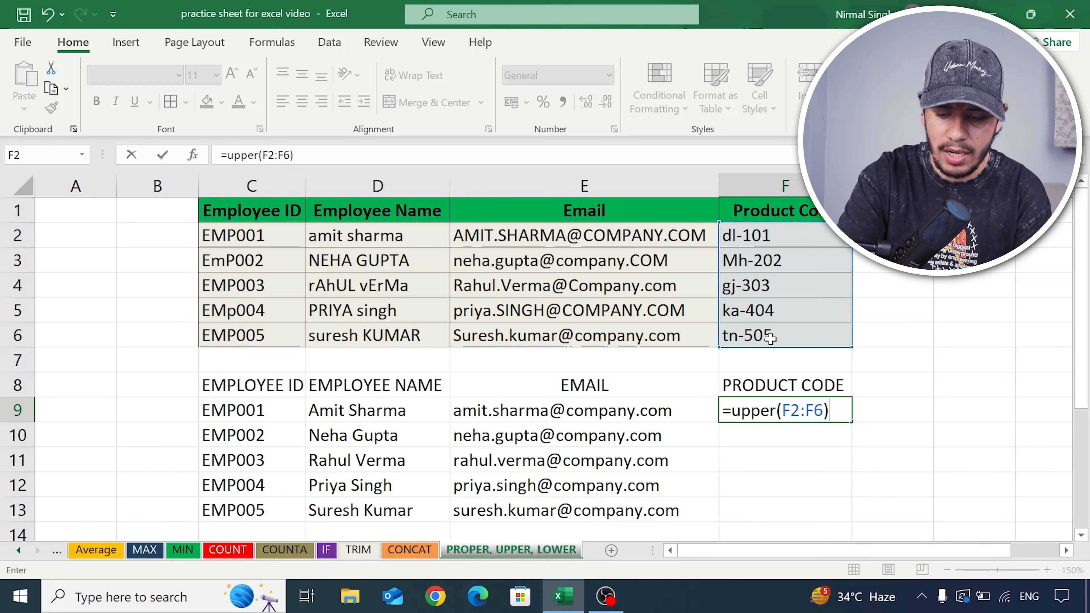
key(Return)
- Compare the converted product codes with the originals and review the PROPER, UPPER and LOWER formulas in D9, C8, F8 and E9
scroll(762, 380, down, 1)
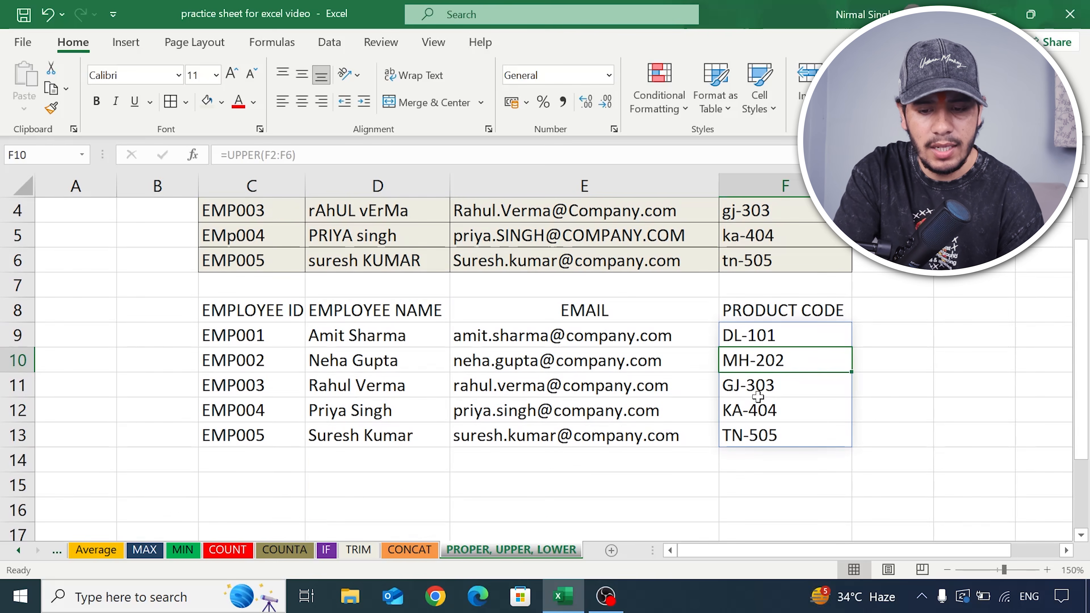
scroll(758, 398, up, 1)
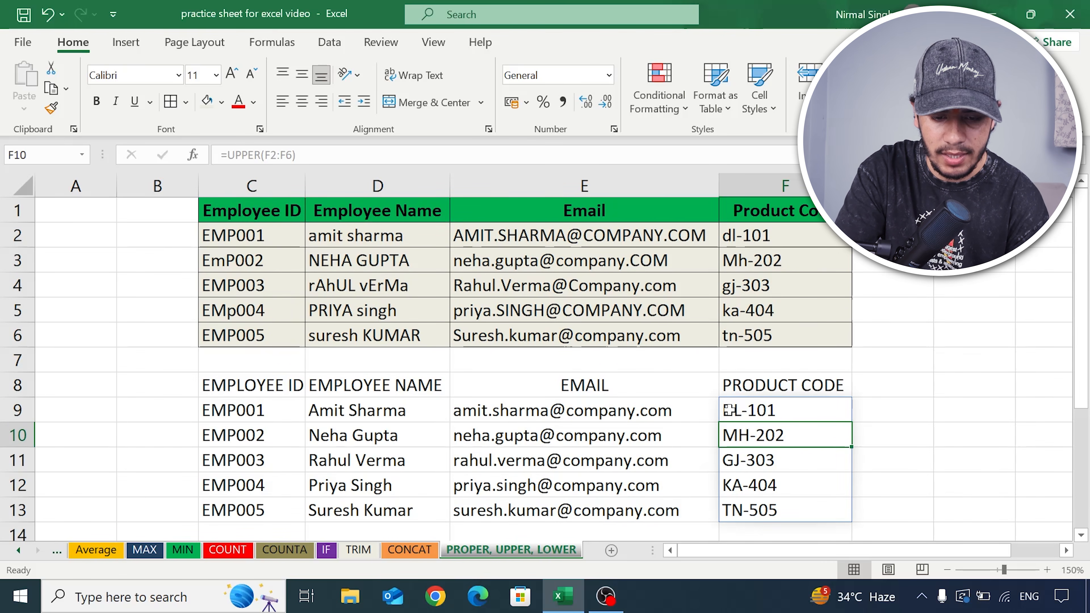
scroll(730, 410, down, 1)
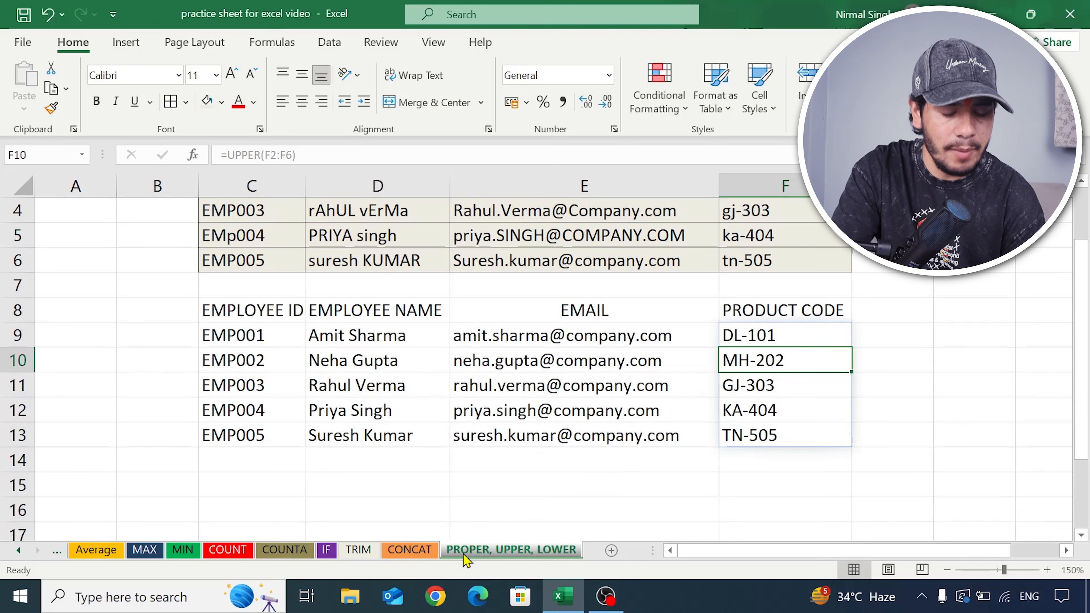
scroll(390, 356, up, 1)
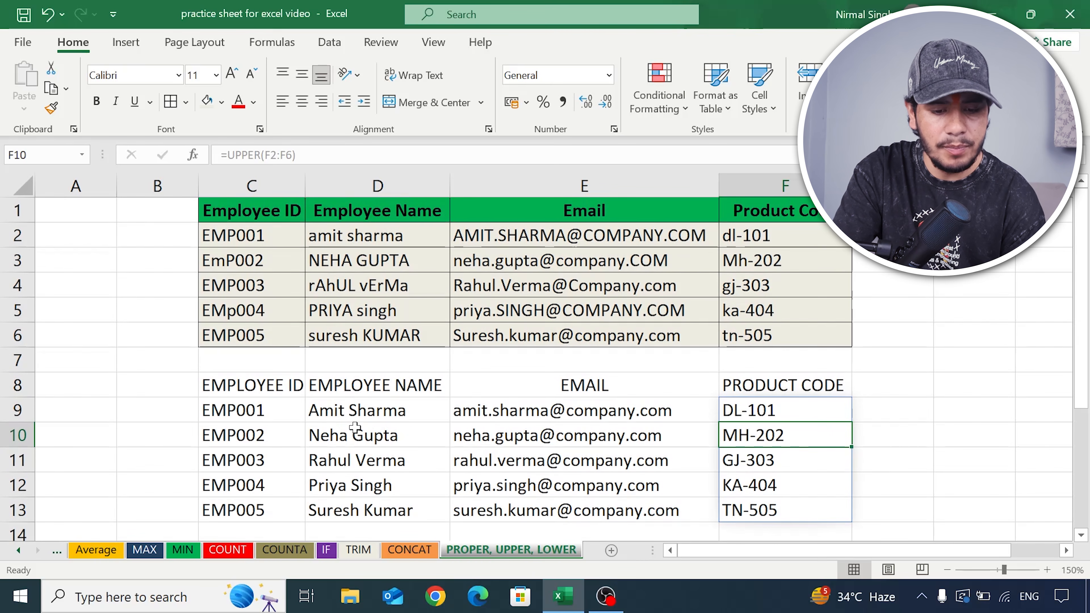
click(329, 414)
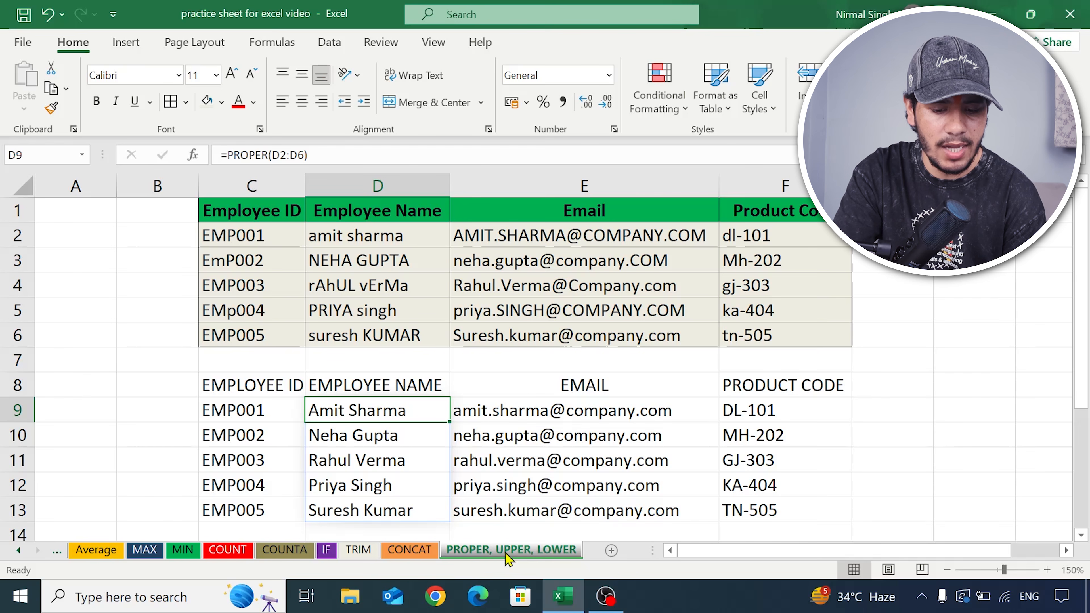
click(256, 389)
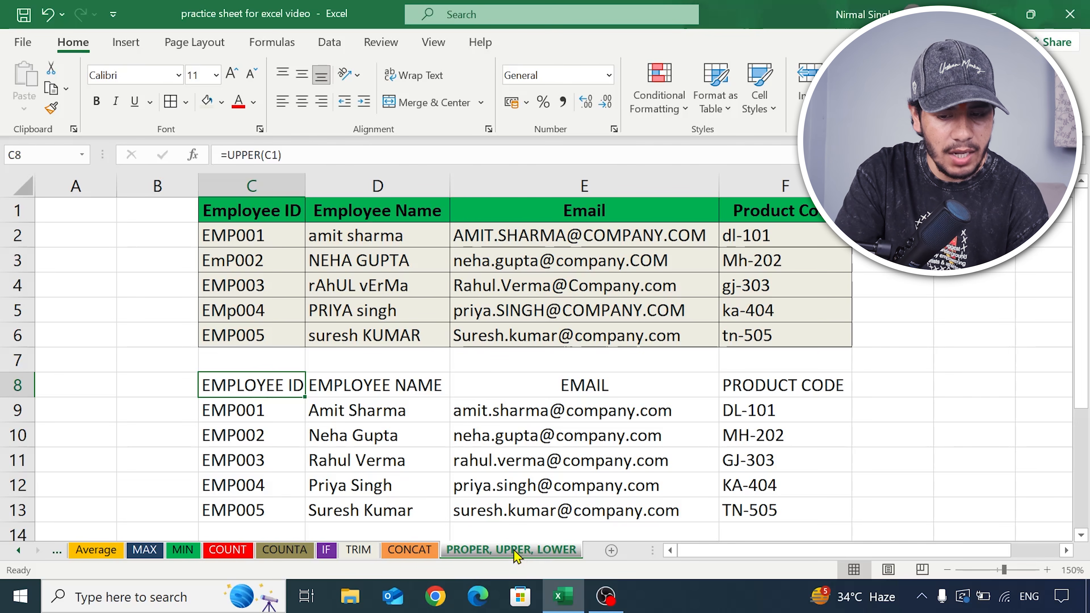
click(772, 393)
click(574, 412)
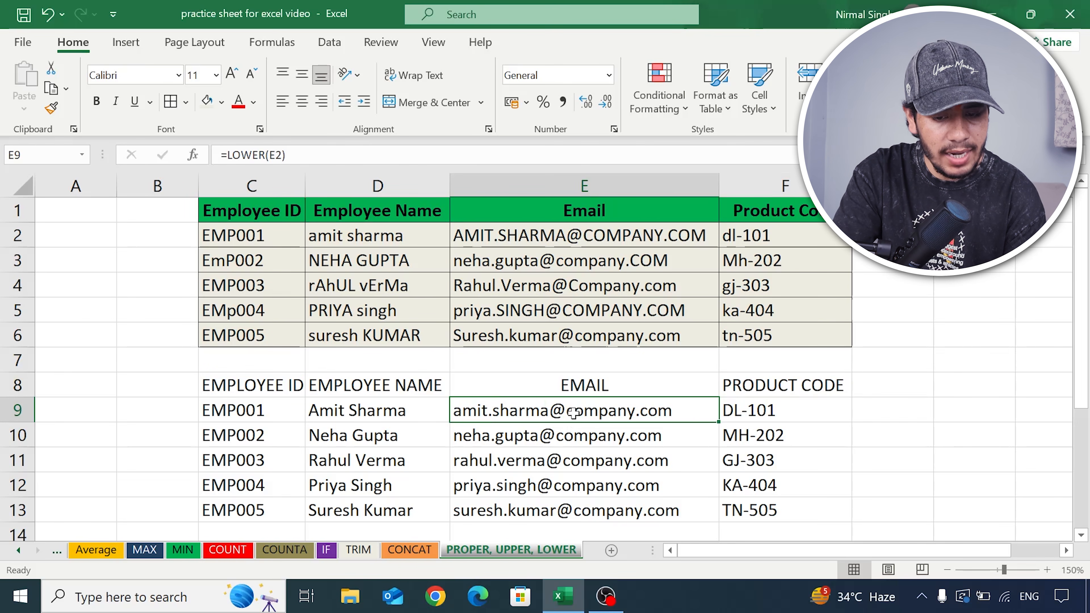